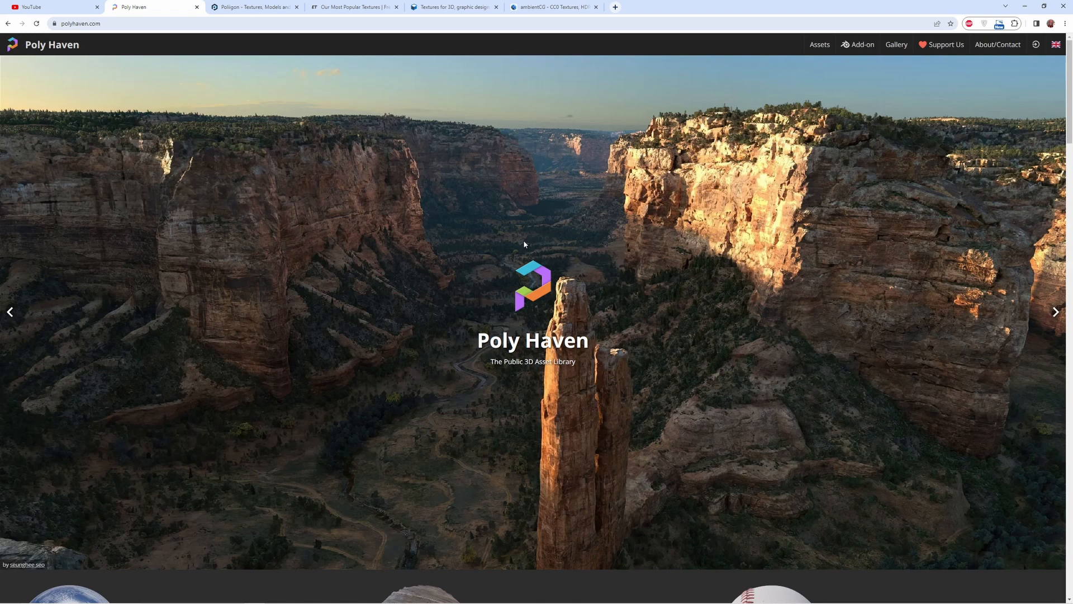
- Browse Poly Haven's HDRI library and open the Mud Road (Pure Sky) HDRI
{"action": "scroll", "coordinate": [525, 244], "scroll_direction": "down", "scroll_amount": 3}
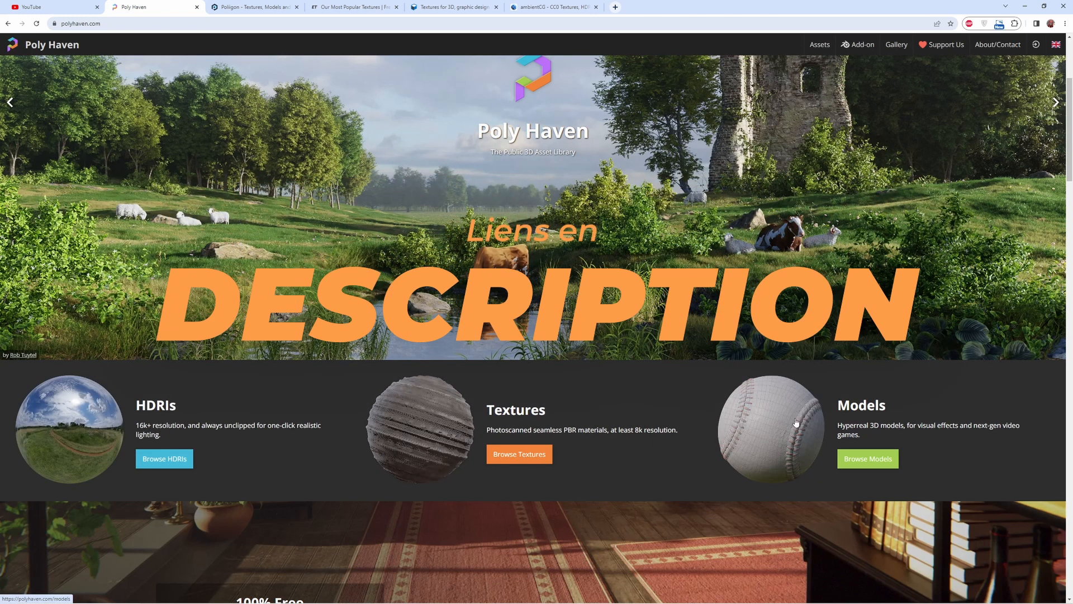
{"action": "left_click", "coordinate": [71, 429]}
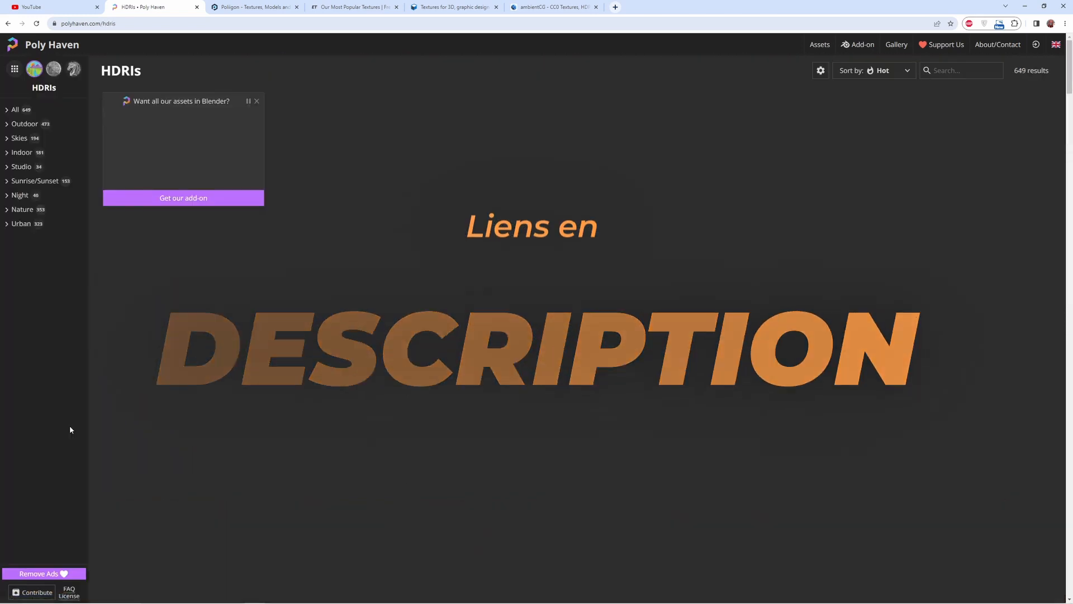
{"action": "scroll", "coordinate": [531, 374], "scroll_direction": "down", "scroll_amount": 5}
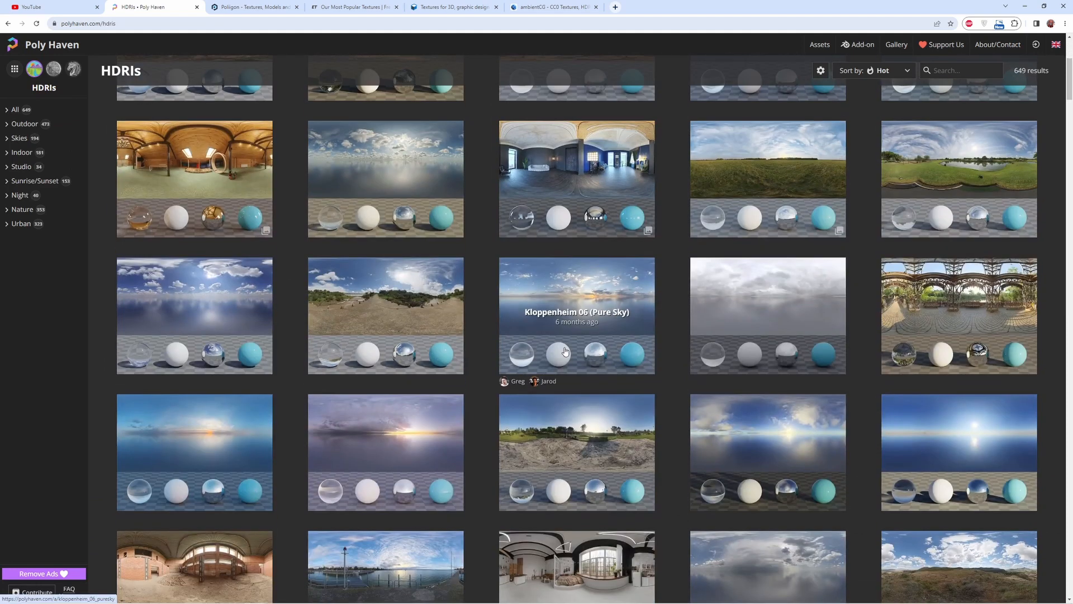
{"action": "left_click", "coordinate": [766, 289]}
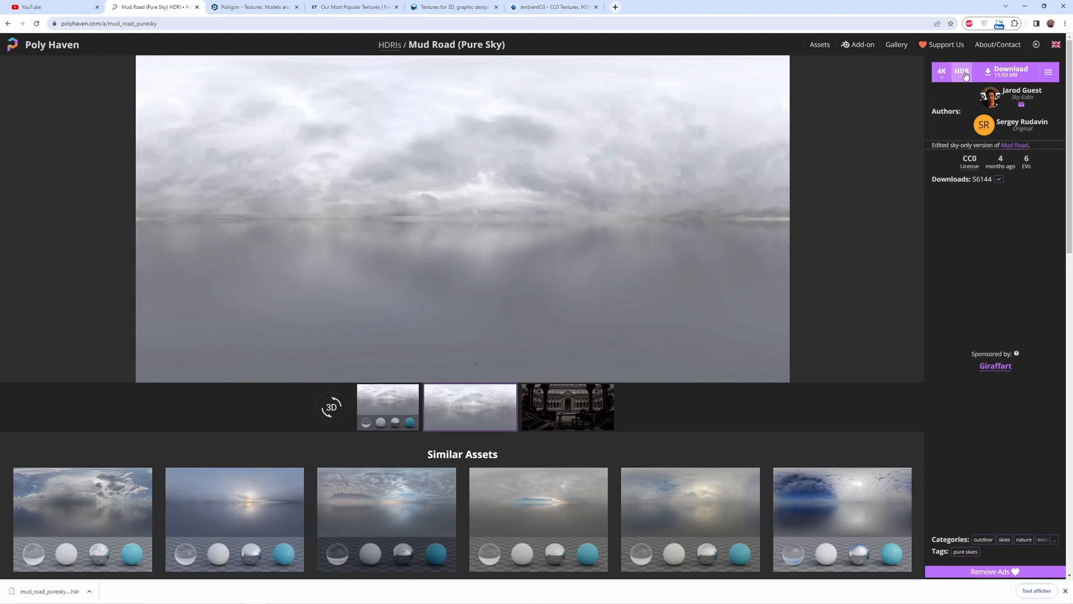
- Open the 8K Tonemapped JPG version of the Mud Road (Pure Sky) HDRI and bring up its image options
{"action": "left_click", "coordinate": [1049, 71]}
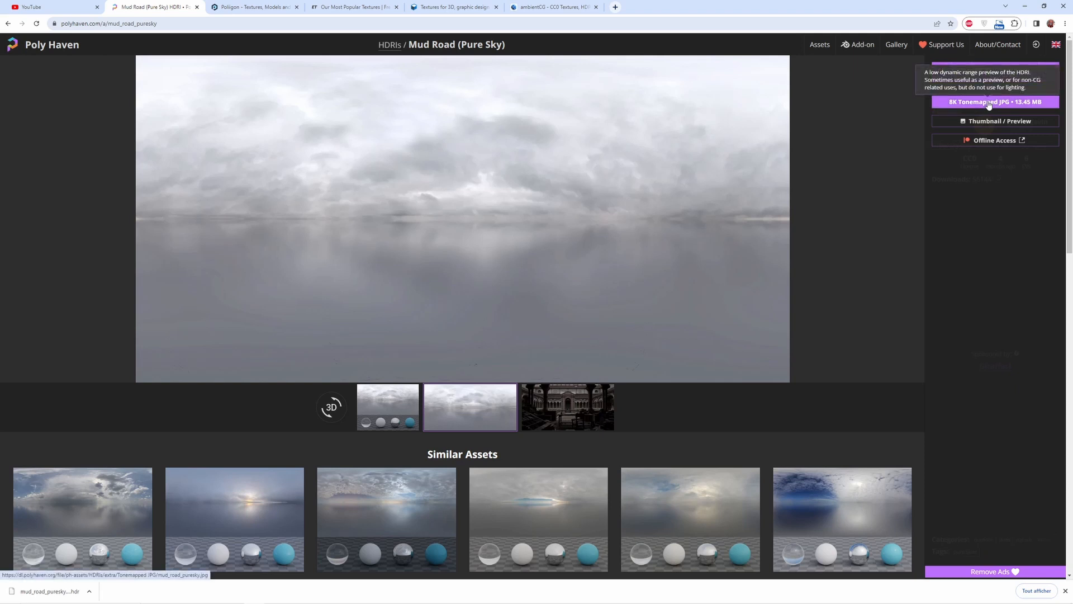
{"action": "left_click", "coordinate": [989, 103]}
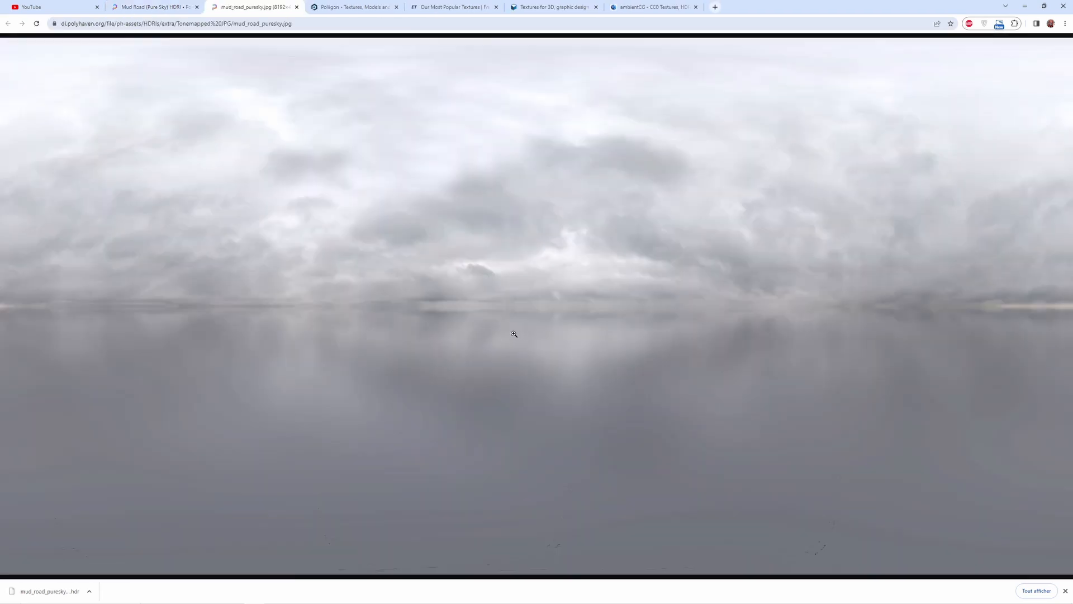
{"action": "right_click", "coordinate": [514, 336]}
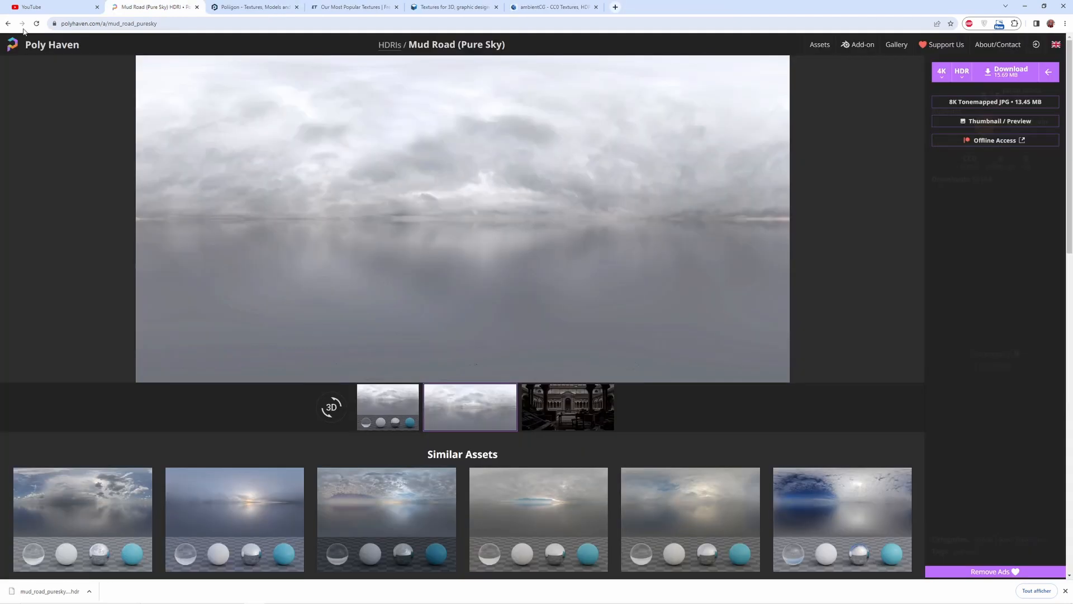
- Return to the Poly Haven homepage and open its Textures library
{"action": "left_click", "coordinate": [8, 24]}
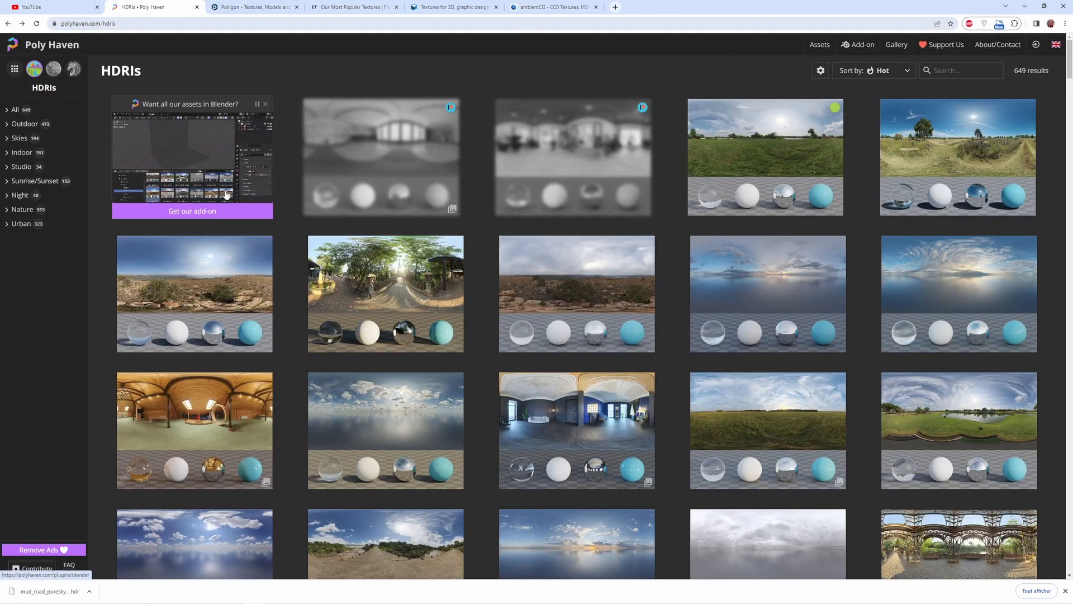
{"action": "left_click", "coordinate": [51, 45]}
{"action": "scroll", "coordinate": [505, 407], "scroll_direction": "down", "scroll_amount": 4}
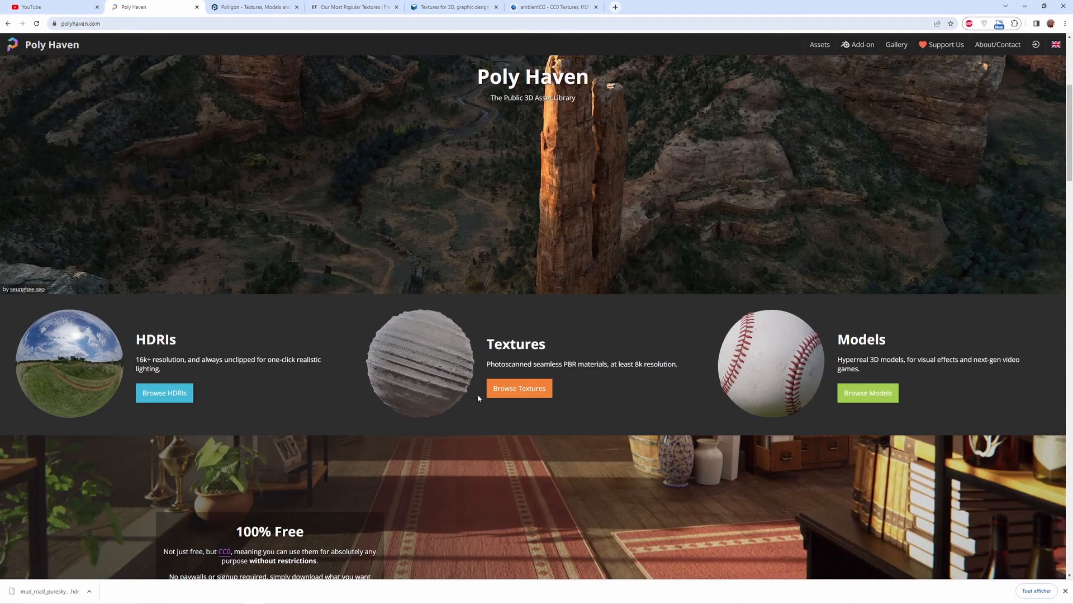
{"action": "left_click", "coordinate": [498, 390]}
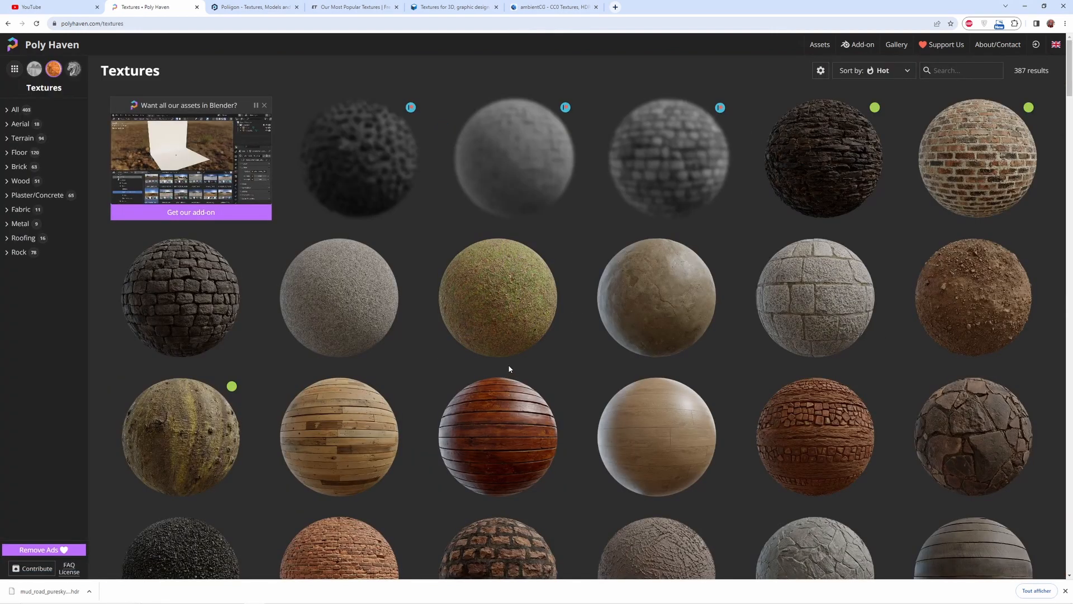
- Open the Rustic Stone Wall texture and list the download options for its individual maps
{"action": "scroll", "coordinate": [628, 383], "scroll_direction": "down", "scroll_amount": 6}
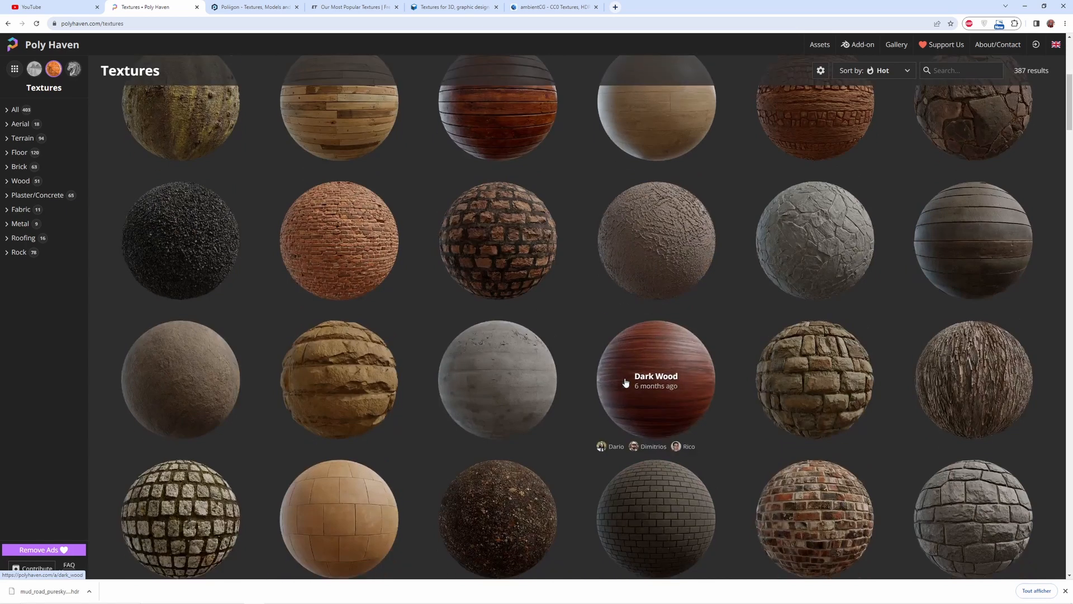
{"action": "left_click", "coordinate": [814, 358]}
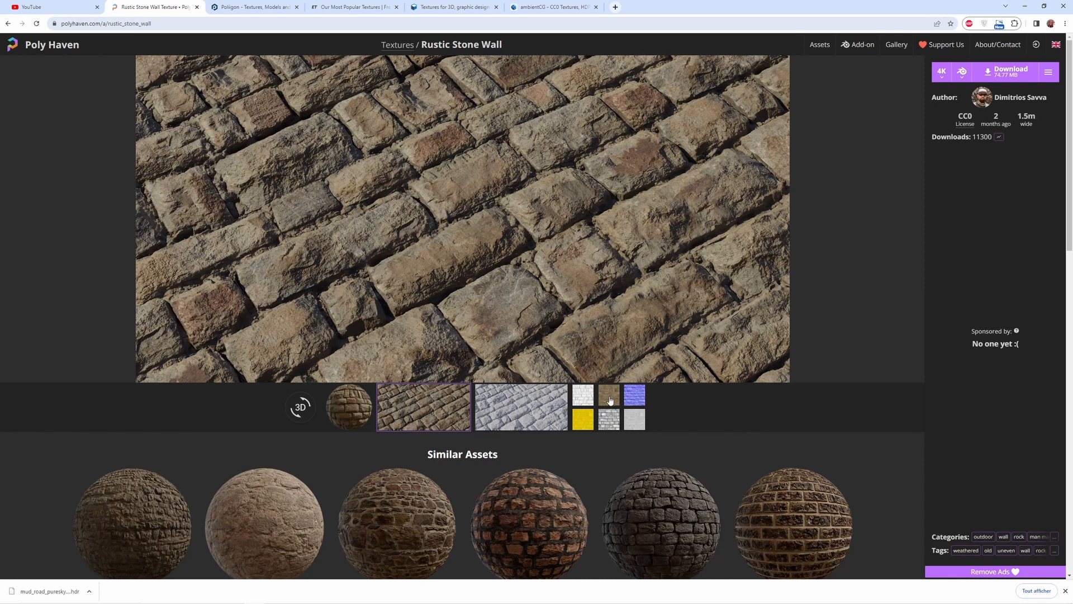
{"action": "left_click", "coordinate": [1048, 73]}
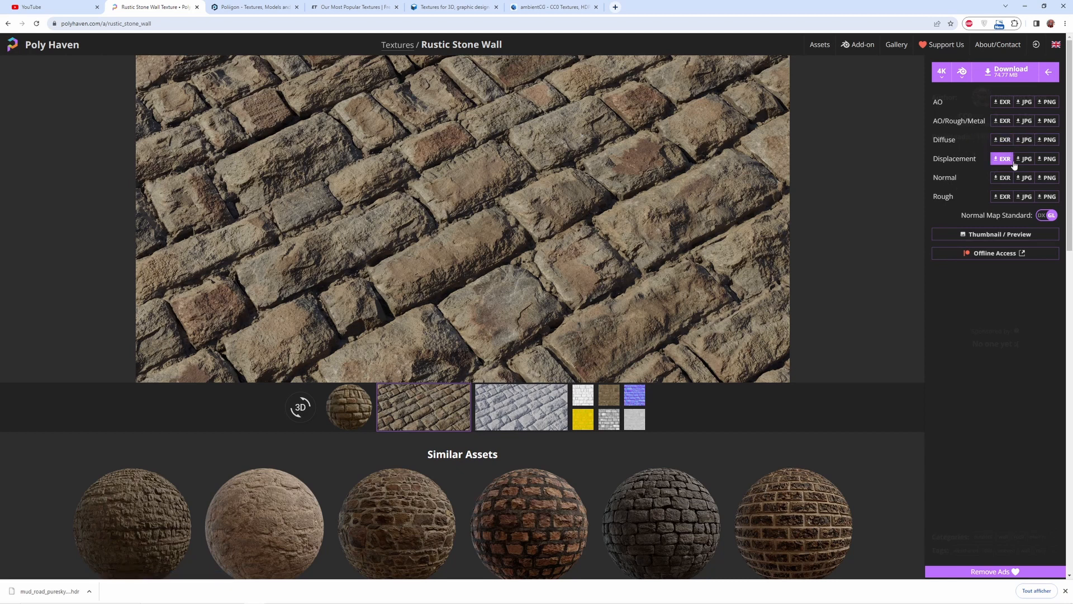
- Switch to the Poliigon website and browse through its Textures catalogue
{"action": "key", "text": "ctrl+Tab"}
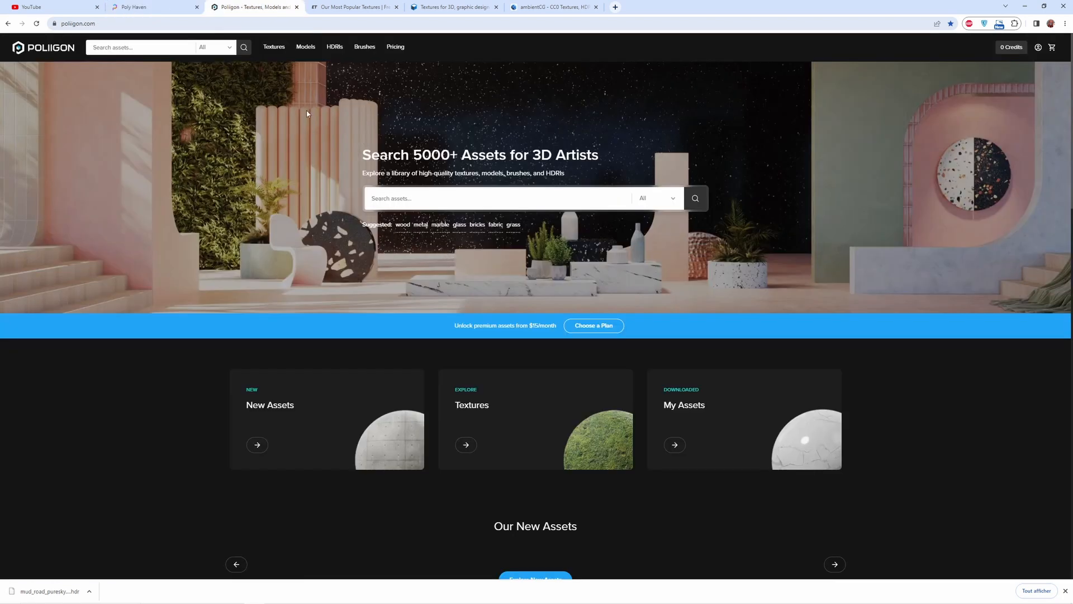
{"action": "left_click", "coordinate": [270, 52]}
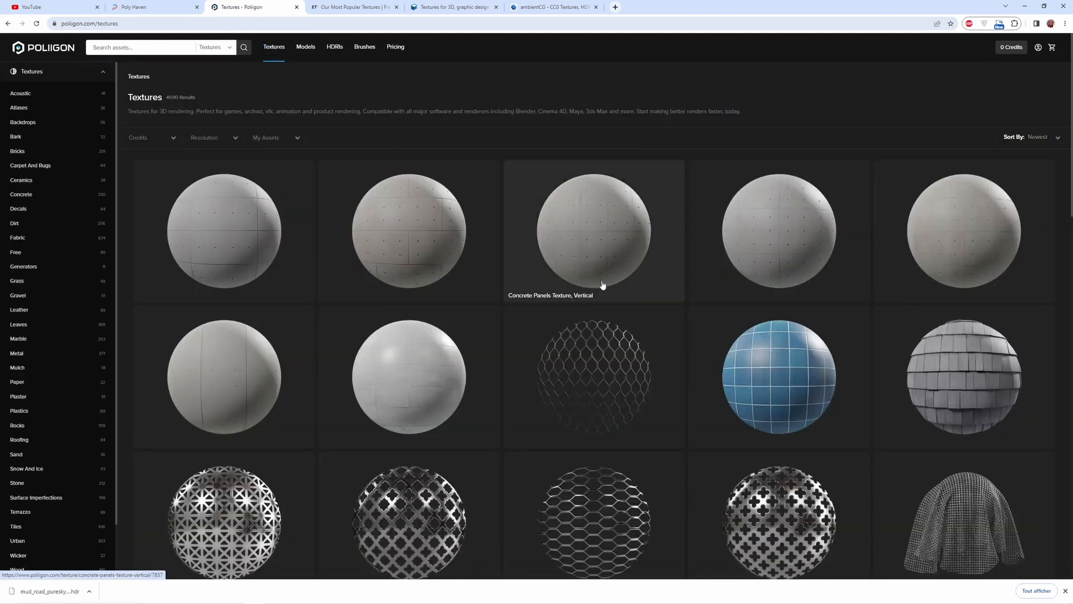
{"action": "scroll", "coordinate": [553, 305], "scroll_direction": "down", "scroll_amount": 10}
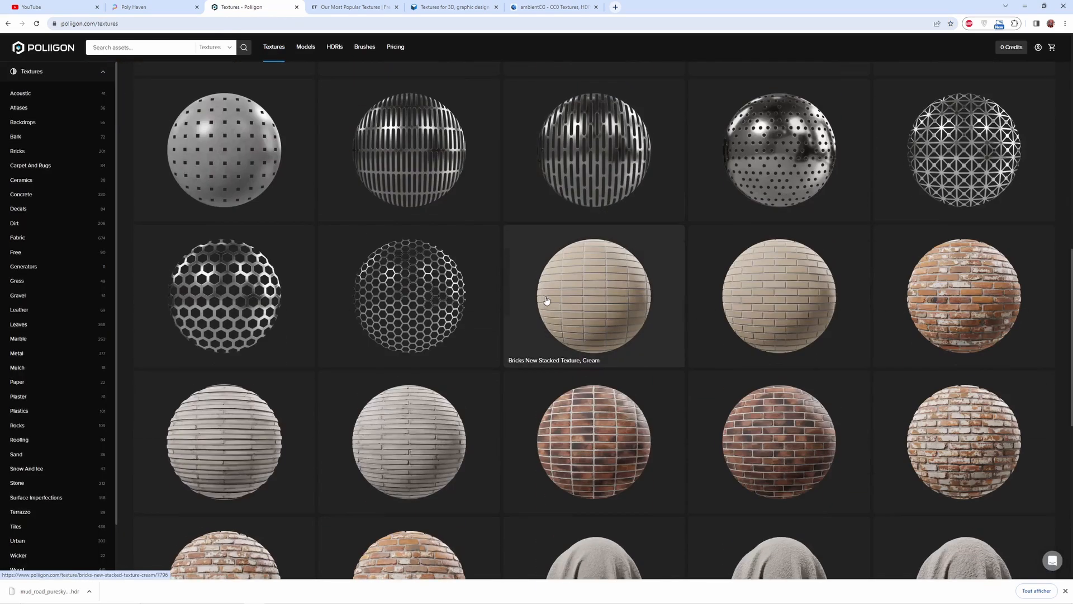
{"action": "scroll", "coordinate": [546, 300], "scroll_direction": "down", "scroll_amount": 10}
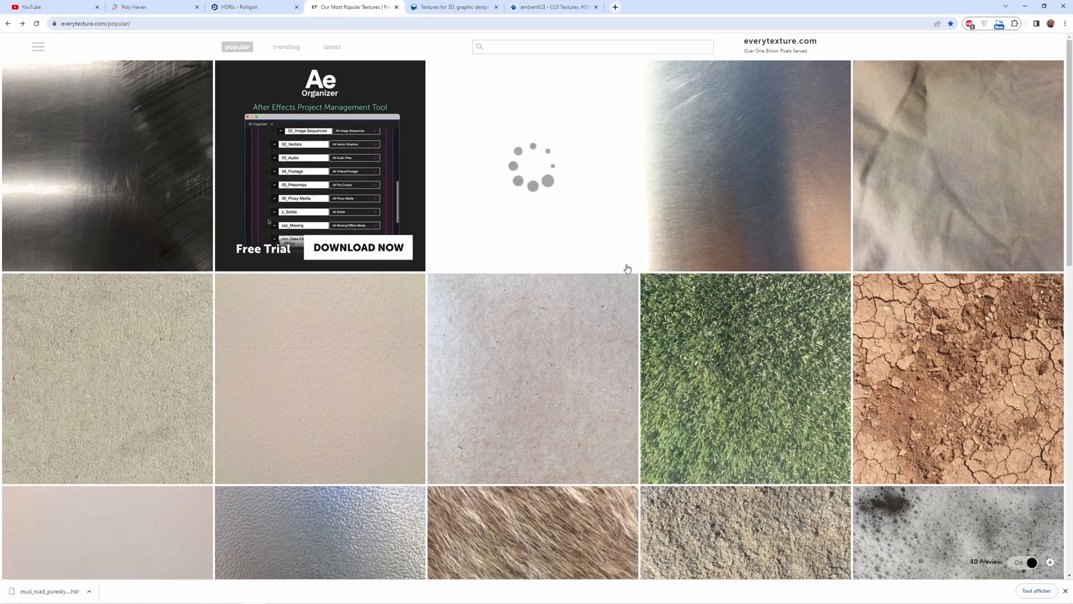
- Preview popular textures as spheres on everytexture.com and open Crusty Red Dirt With Lots Of Cracks
{"action": "mouse_move", "coordinate": [701, 374]}
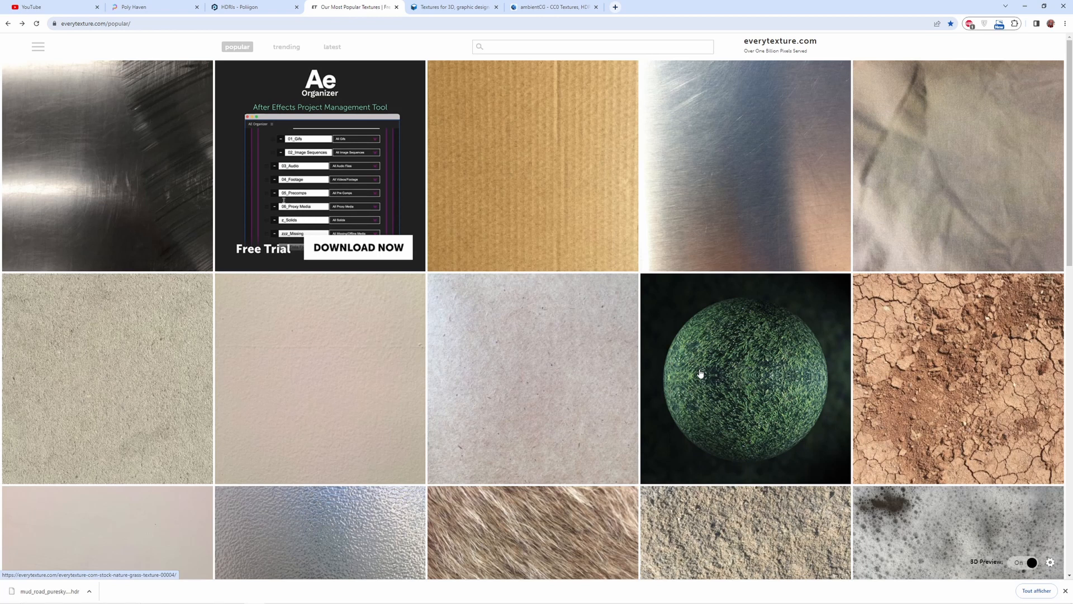
{"action": "mouse_move", "coordinate": [601, 328]}
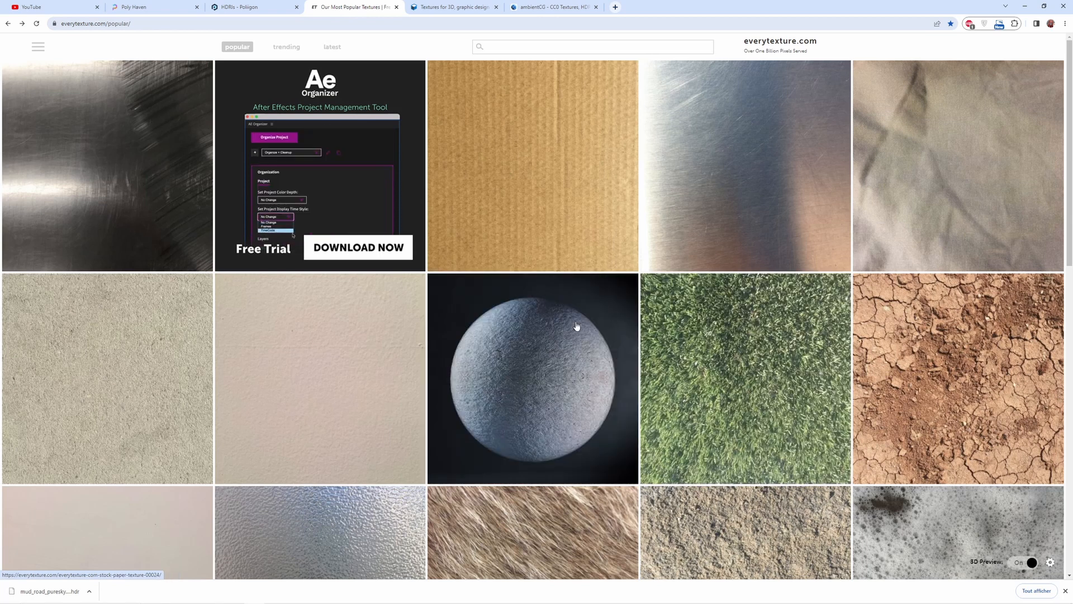
{"action": "mouse_move", "coordinate": [750, 167]}
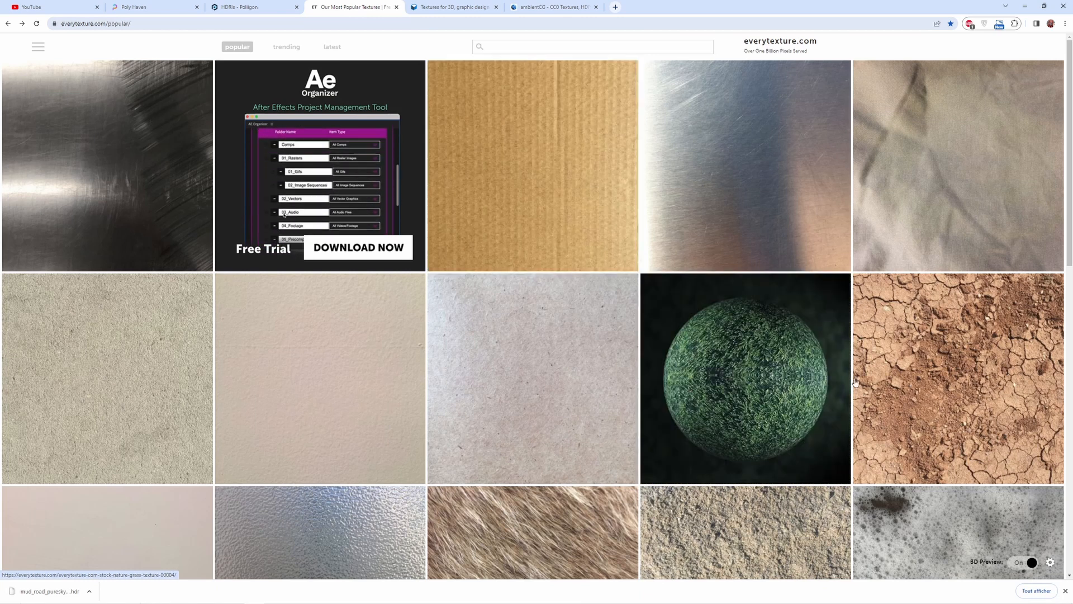
{"action": "left_click", "coordinate": [944, 376]}
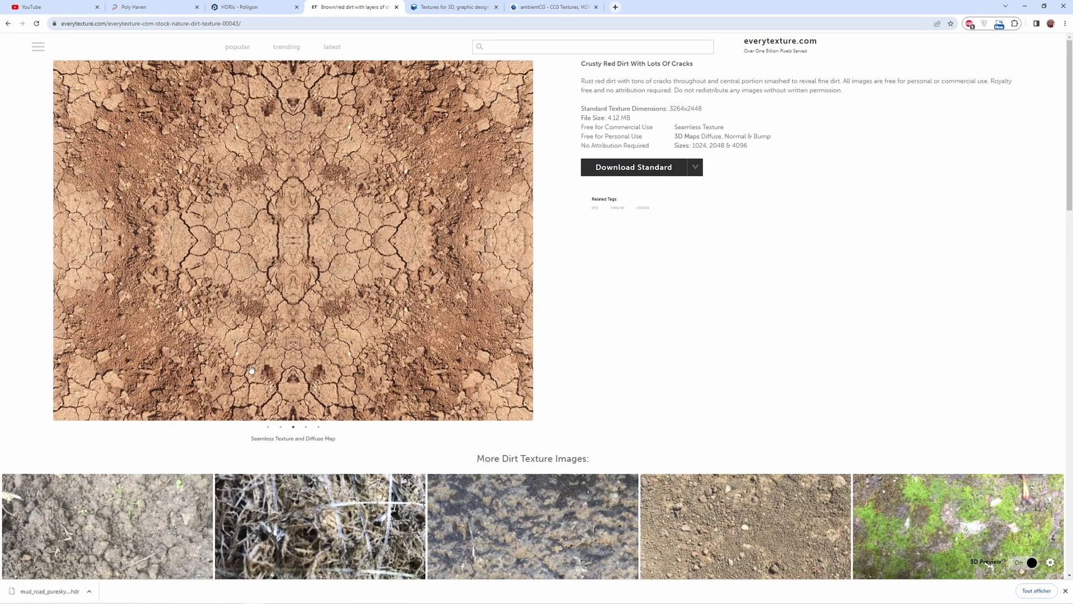
- Preview the red dirt texture's Normal Map and list its separate map download options
{"action": "left_click", "coordinate": [305, 428]}
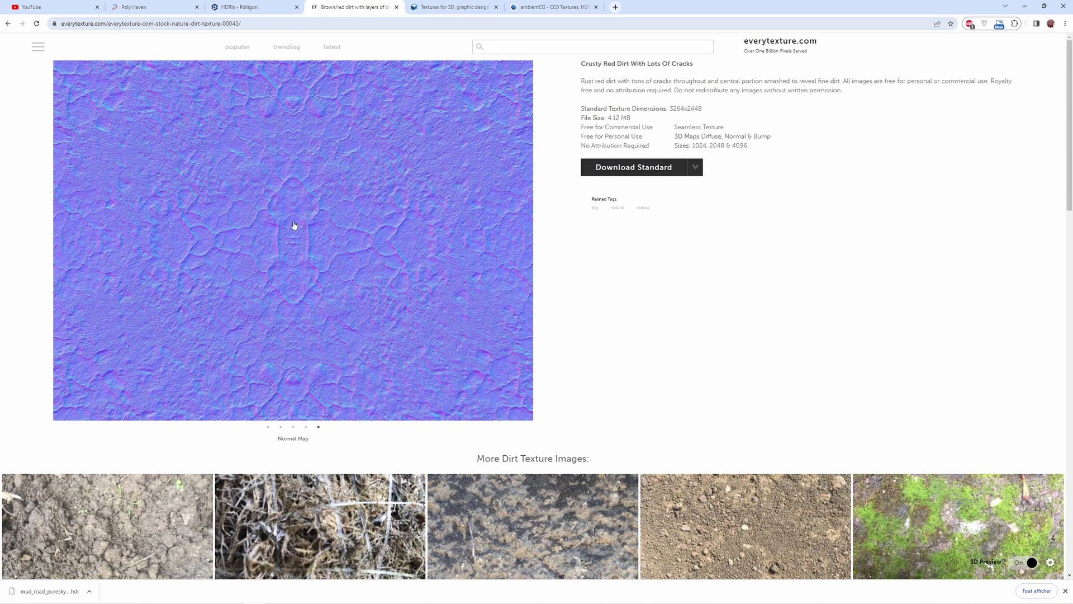
{"action": "left_click", "coordinate": [695, 168]}
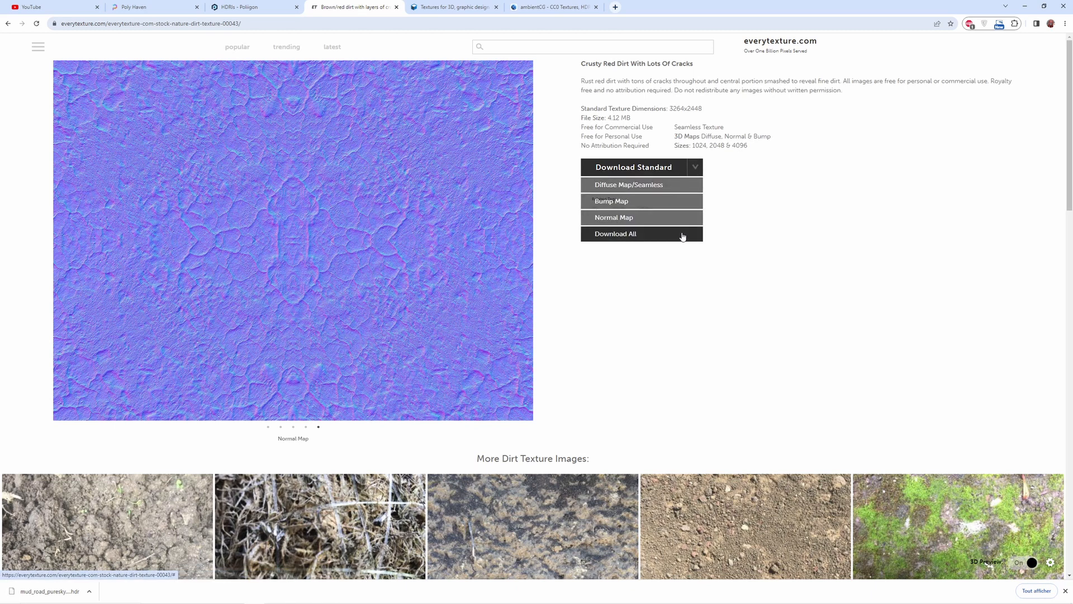
- Switch to textures.com and browse through its Free content
{"action": "key", "text": "ctrl+Tab"}
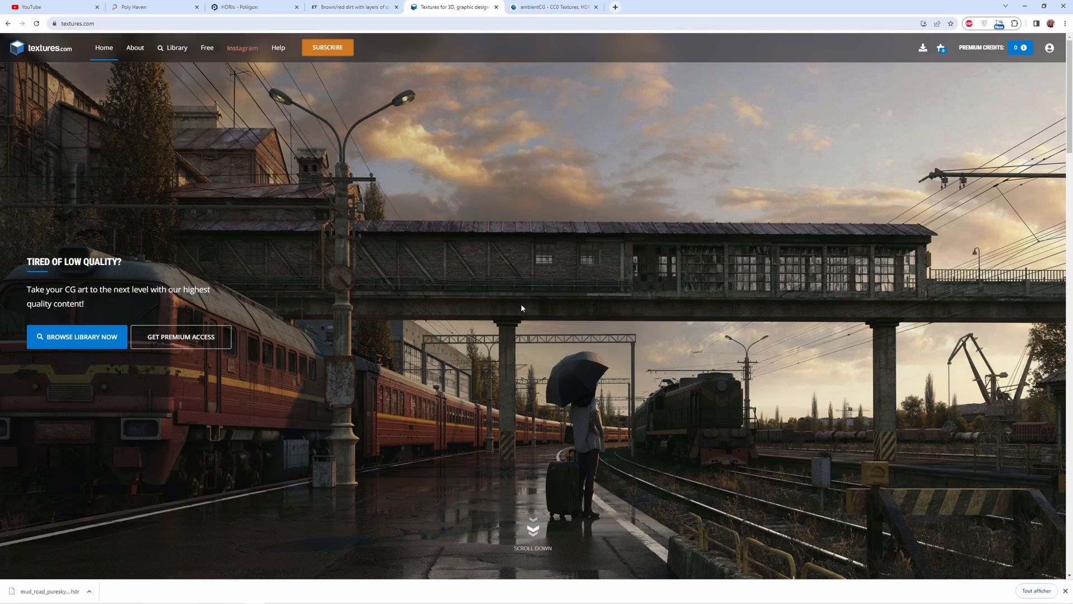
{"action": "left_click", "coordinate": [206, 50]}
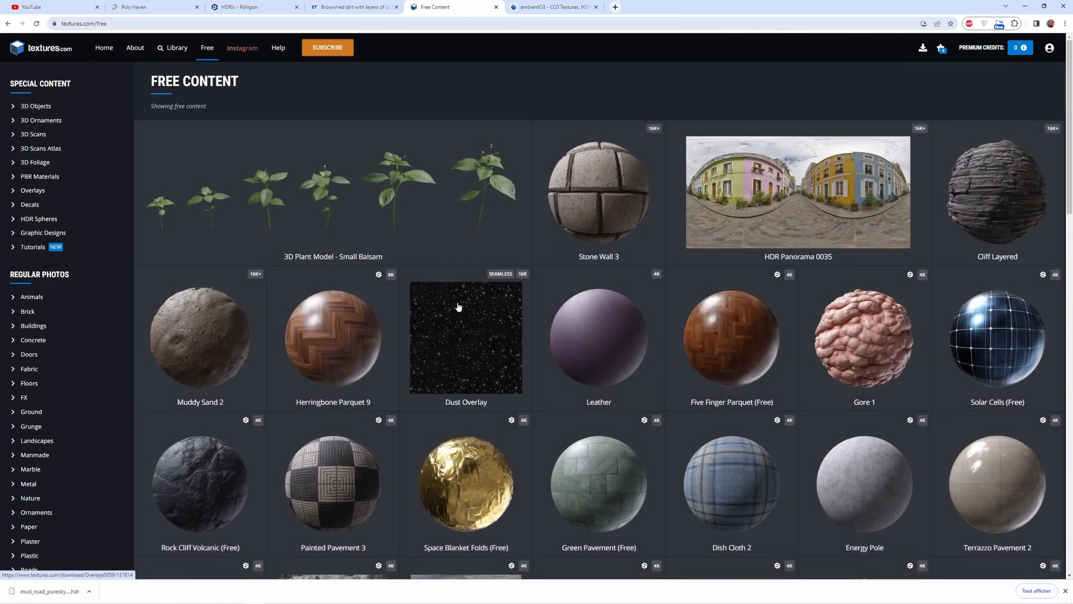
{"action": "scroll", "coordinate": [639, 366], "scroll_direction": "down", "scroll_amount": 1}
{"action": "scroll", "coordinate": [639, 366], "scroll_direction": "down", "scroll_amount": 6}
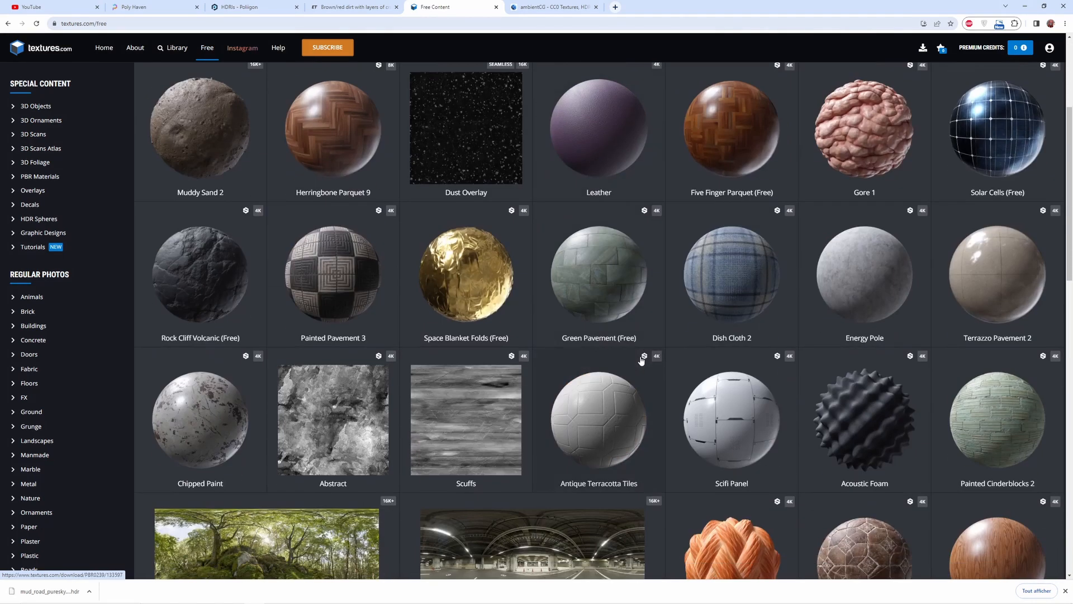
{"action": "scroll", "coordinate": [595, 410], "scroll_direction": "down", "scroll_amount": 5}
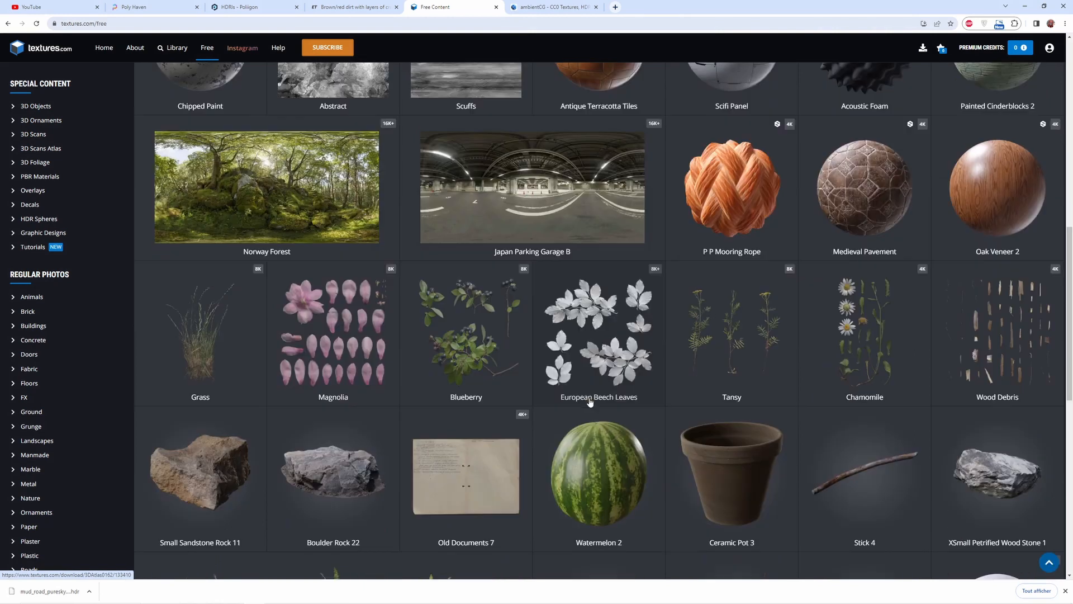
- Switch to ambientCG, browse its Materials and open Concrete 044 B
{"action": "left_click", "coordinate": [548, 6]}
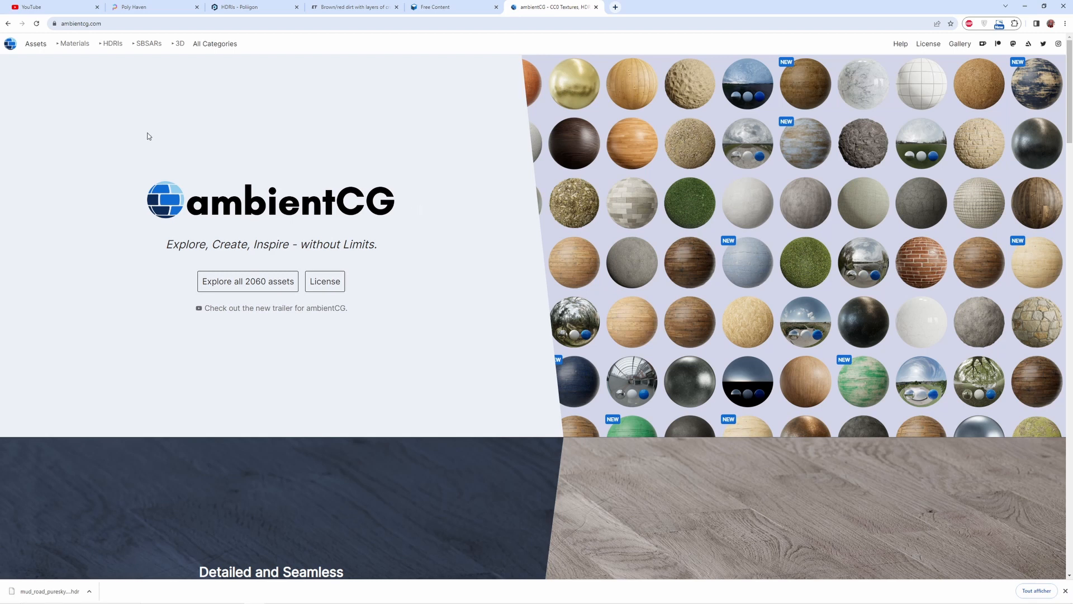
{"action": "left_click", "coordinate": [70, 49]}
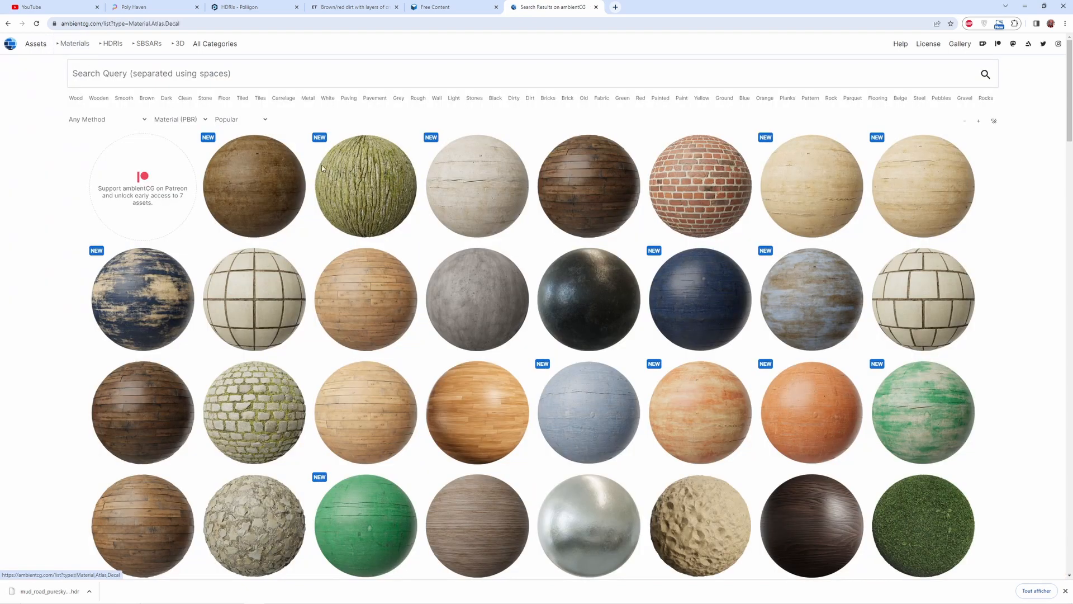
{"action": "scroll", "coordinate": [548, 251], "scroll_direction": "down", "scroll_amount": 4}
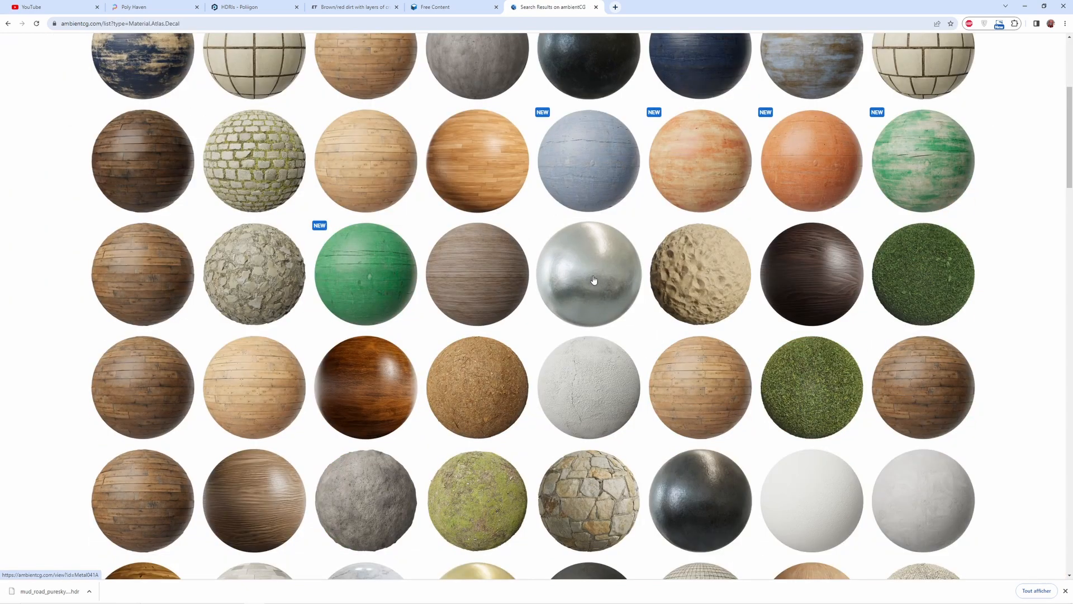
{"action": "scroll", "coordinate": [594, 279], "scroll_direction": "down", "scroll_amount": 10}
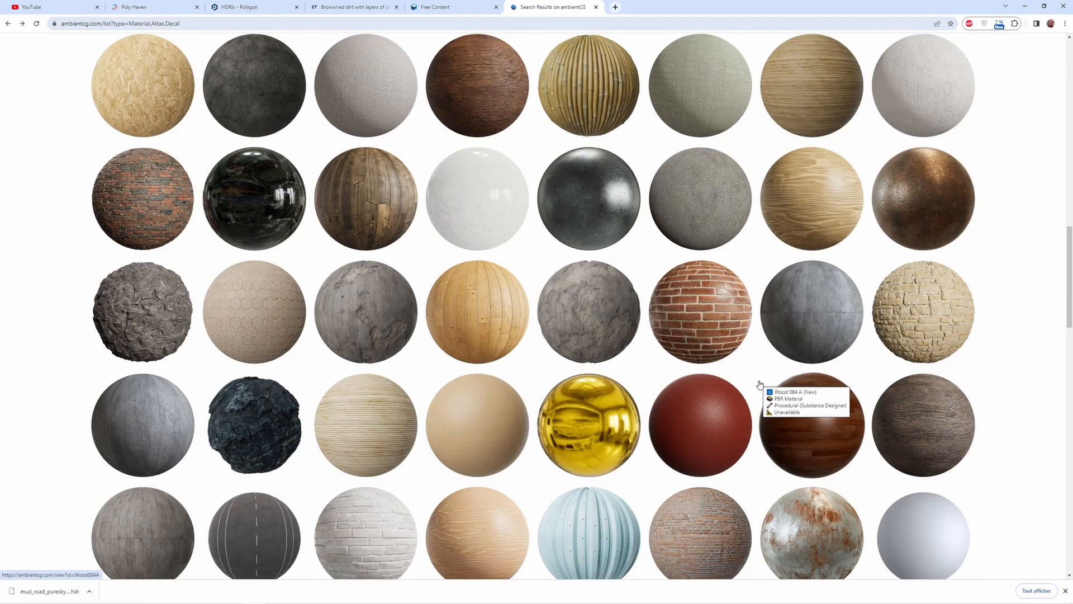
{"action": "left_click", "coordinate": [375, 314]}
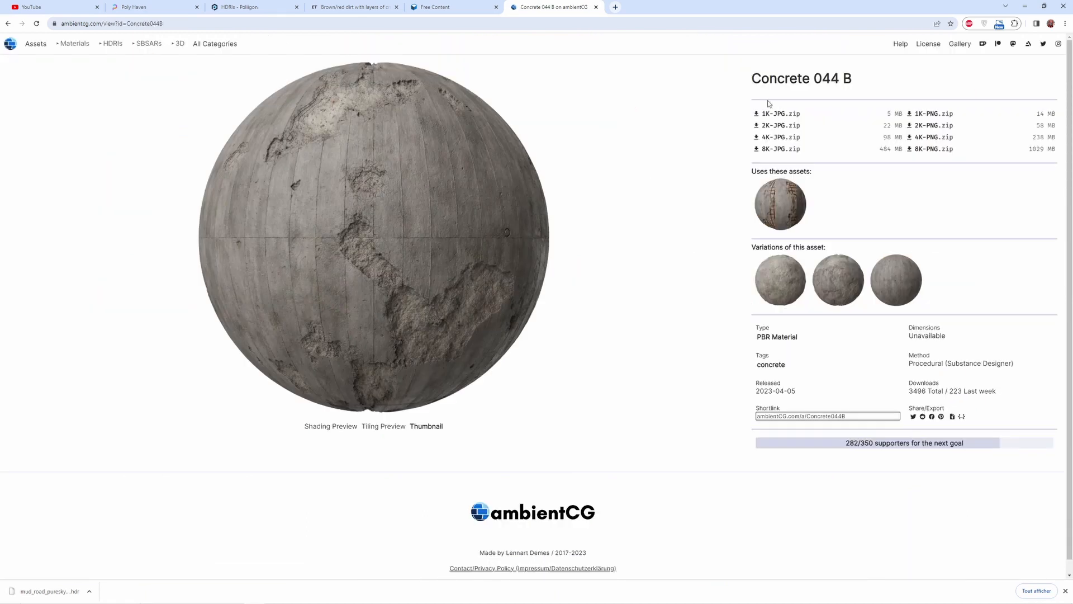
- Check the contents of Concrete 044 B's 1K download, and open the related Concrete Substance 005 asset
{"action": "mouse_move", "coordinate": [759, 119]}
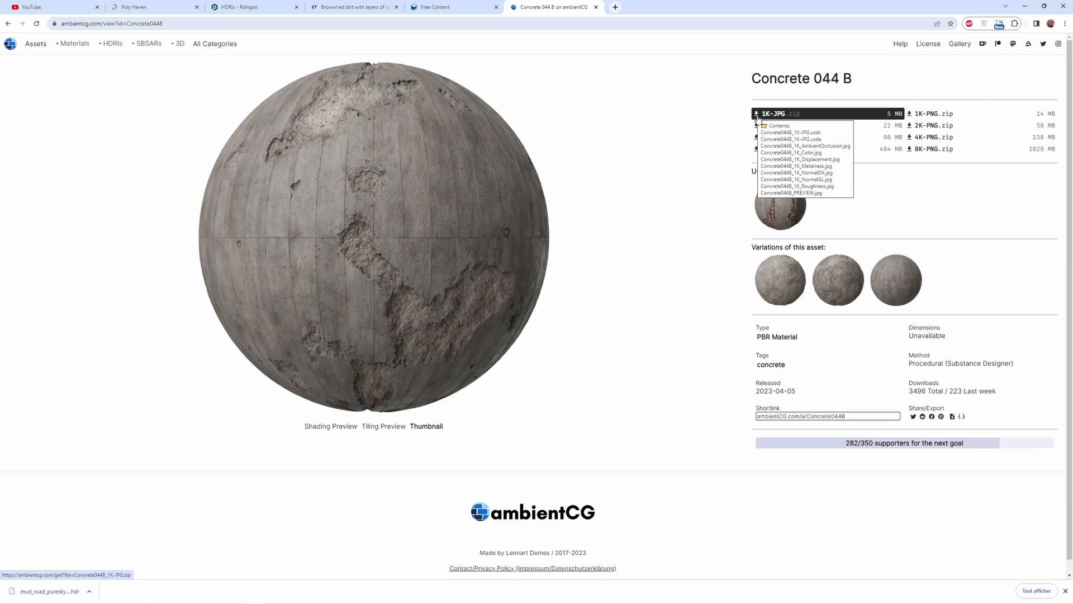
{"action": "mouse_move", "coordinate": [956, 118]}
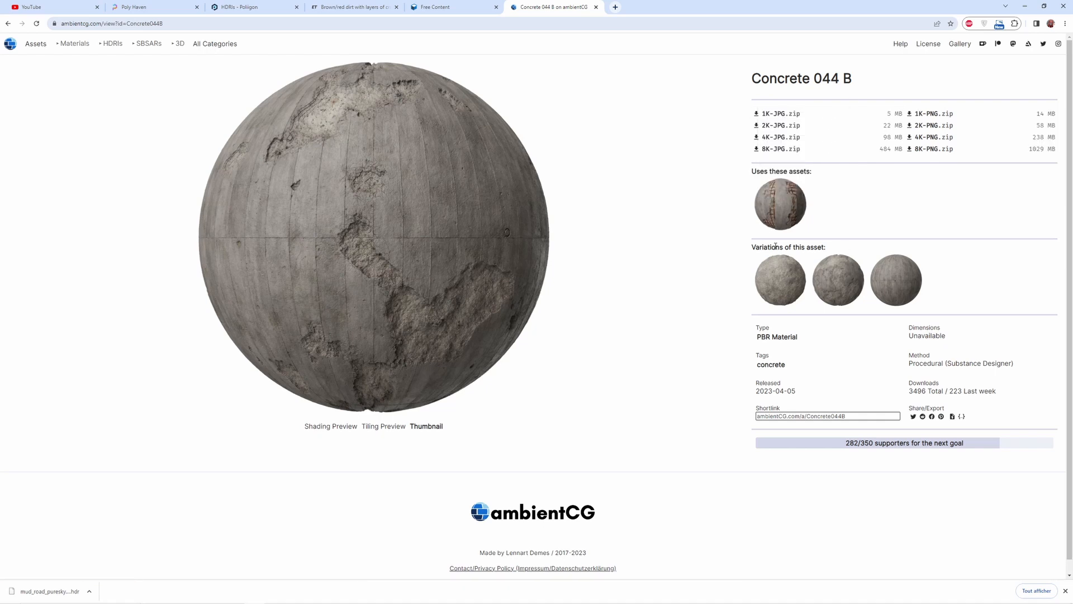
{"action": "left_click", "coordinate": [785, 206]}
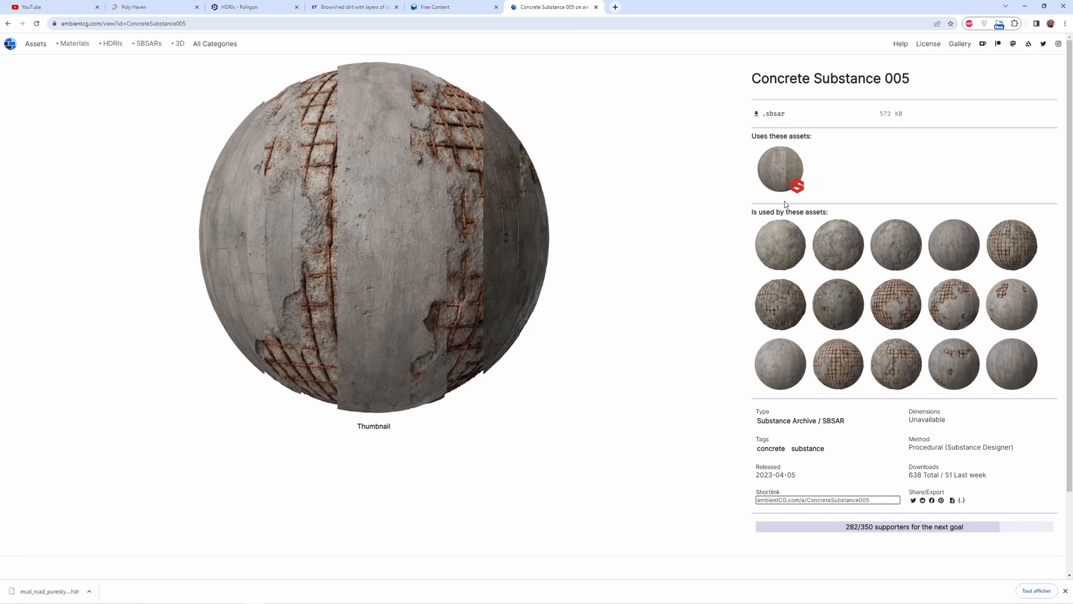
- Look at the Concrete 043 D material and its Concrete 043 A variation
{"action": "left_click", "coordinate": [897, 305]}
{"action": "mouse_move", "coordinate": [793, 282]}
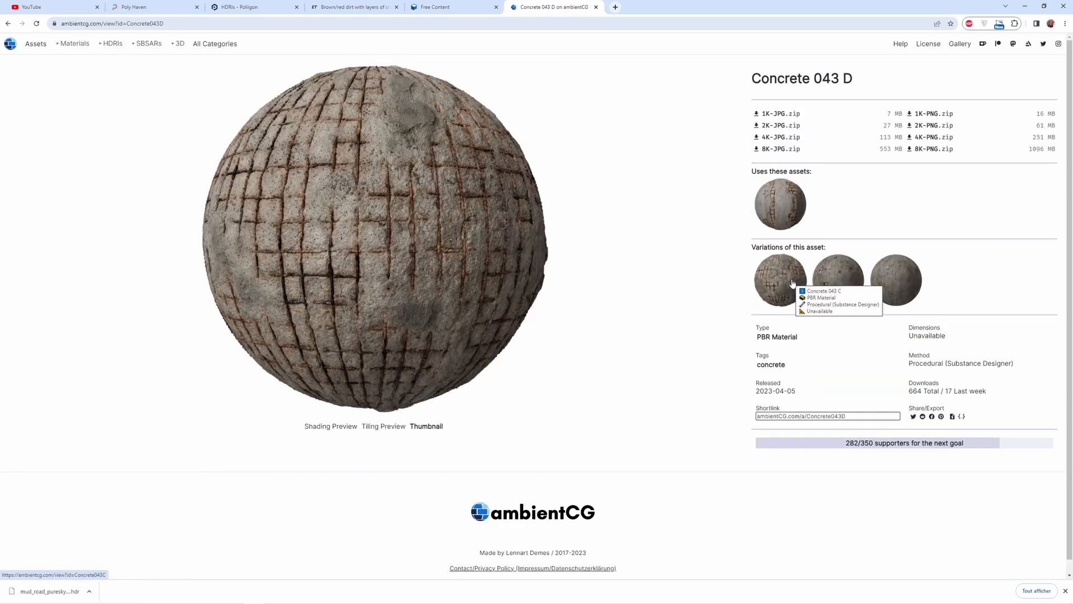
{"action": "left_click", "coordinate": [896, 283]}
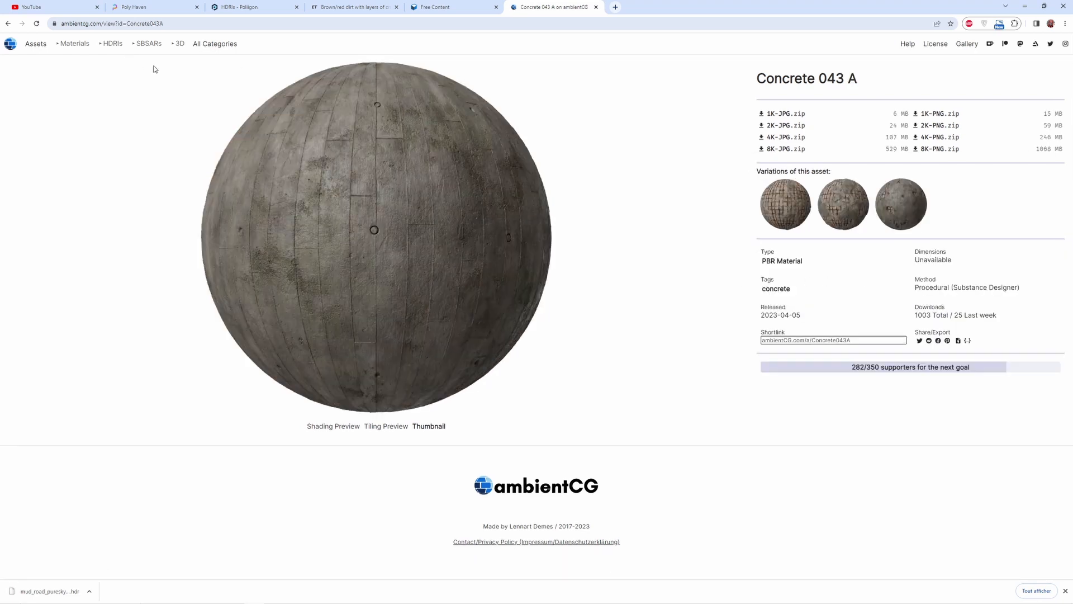
- Browse ambientCG's HDRIs and 3D model listings
{"action": "left_click", "coordinate": [112, 44]}
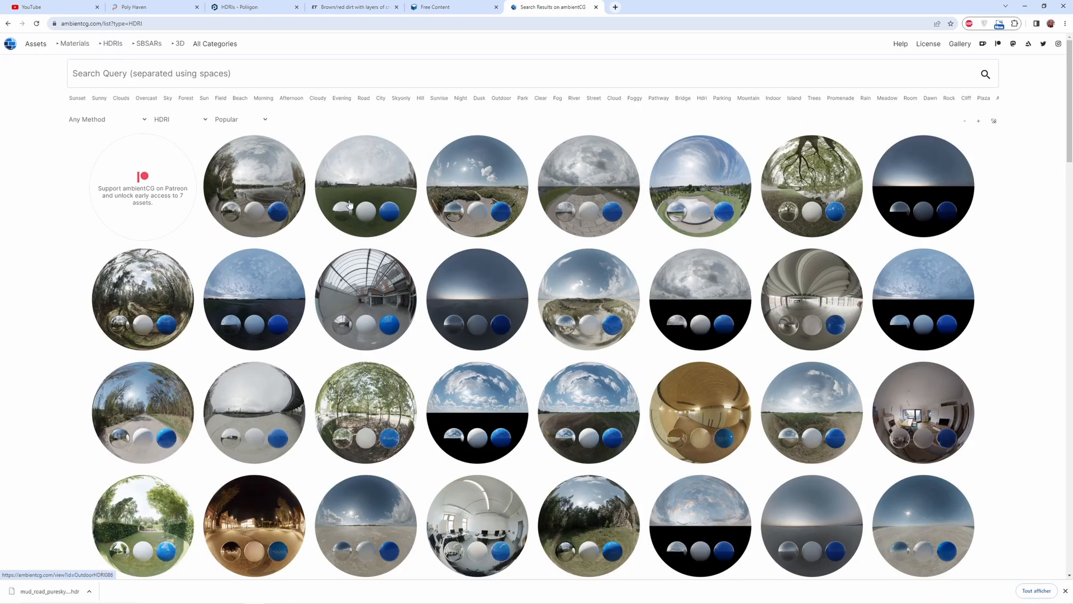
{"action": "left_click", "coordinate": [179, 44]}
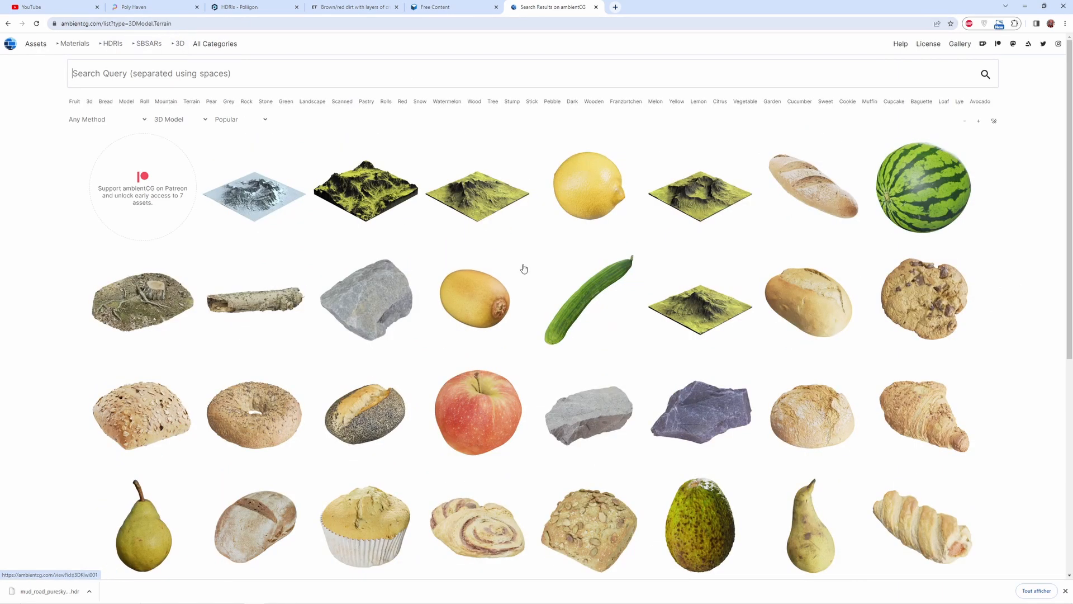
{"action": "scroll", "coordinate": [593, 407], "scroll_direction": "down", "scroll_amount": 6}
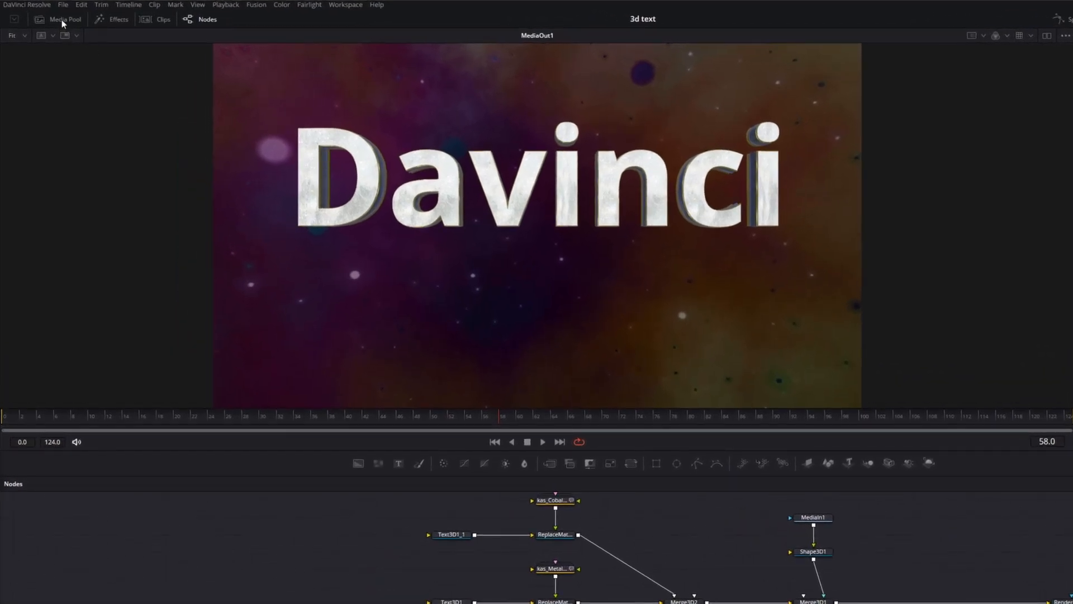
- Switch to DaVinci Resolve, create a media bin named sol, and open the media import for it
{"action": "left_click", "coordinate": [62, 20]}
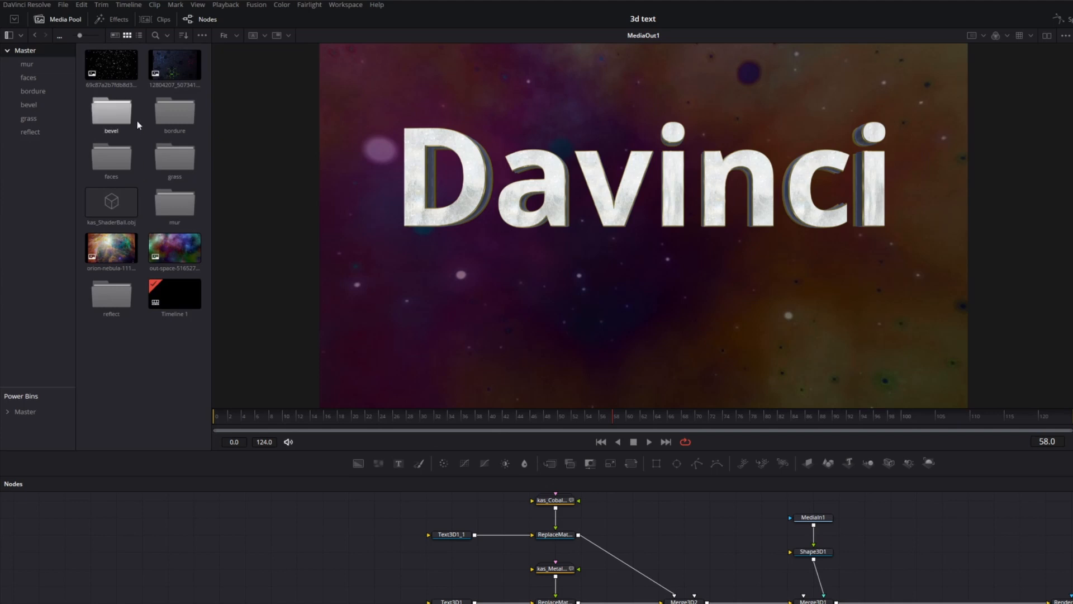
{"action": "right_click", "coordinate": [129, 374]}
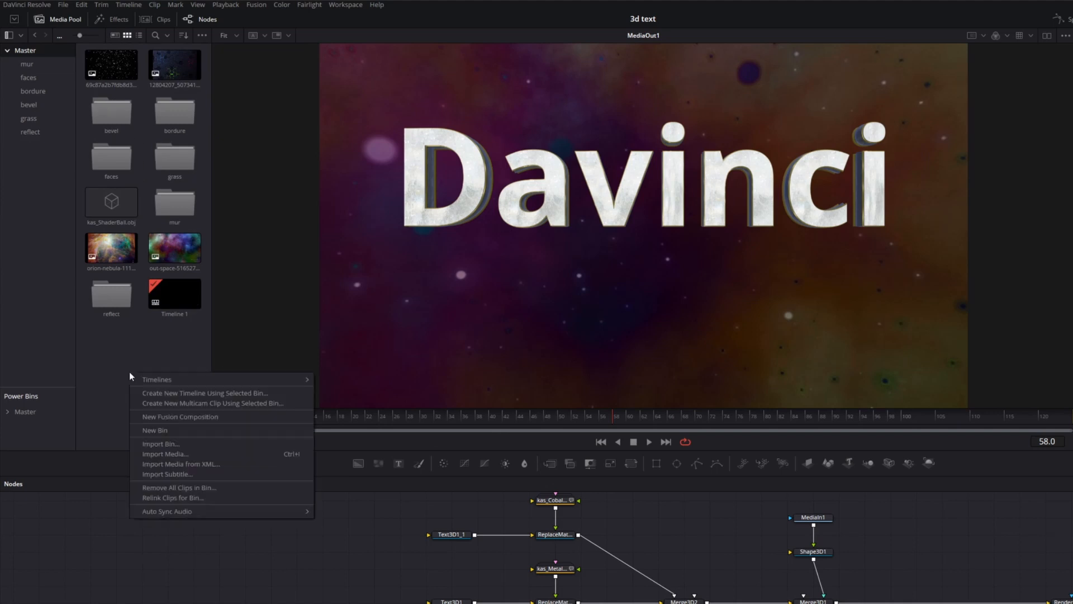
{"action": "left_click", "coordinate": [172, 432]}
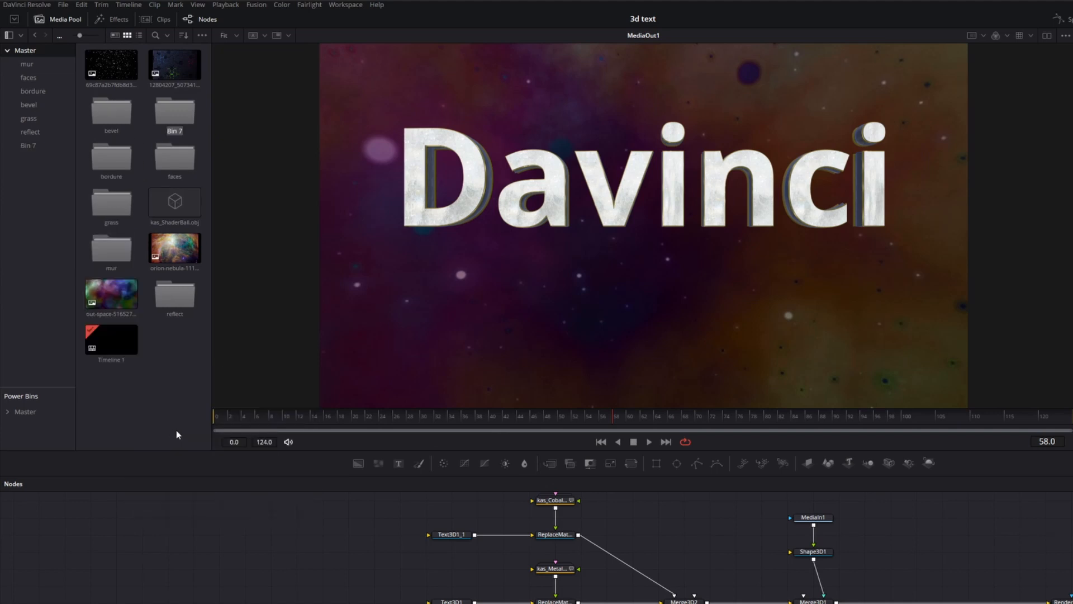
{"action": "type", "text": "sol"}
{"action": "double_click", "coordinate": [182, 113]}
{"action": "right_click", "coordinate": [166, 175]}
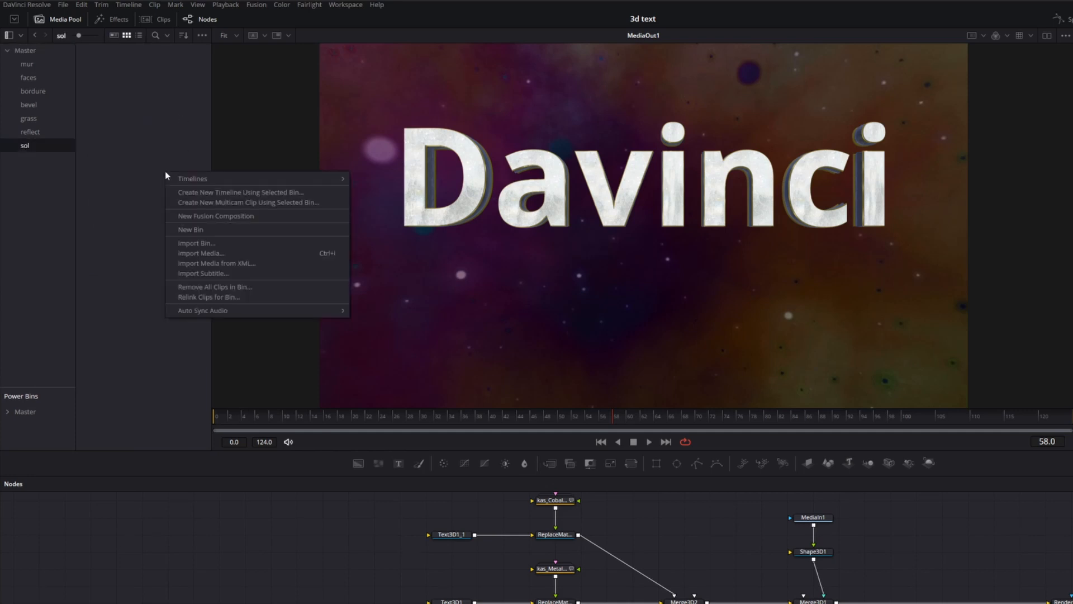
{"action": "left_click", "coordinate": [208, 254]}
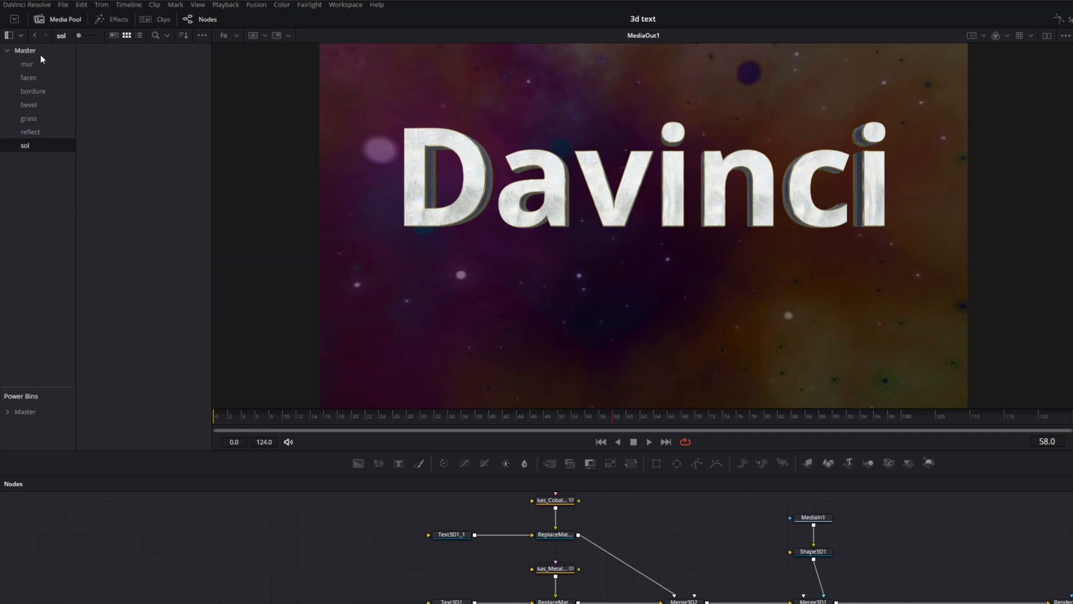
- Preview a studio reflection image from the reflect bin in a second viewer, and delete its MediaIn node
{"action": "left_click", "coordinate": [34, 35]}
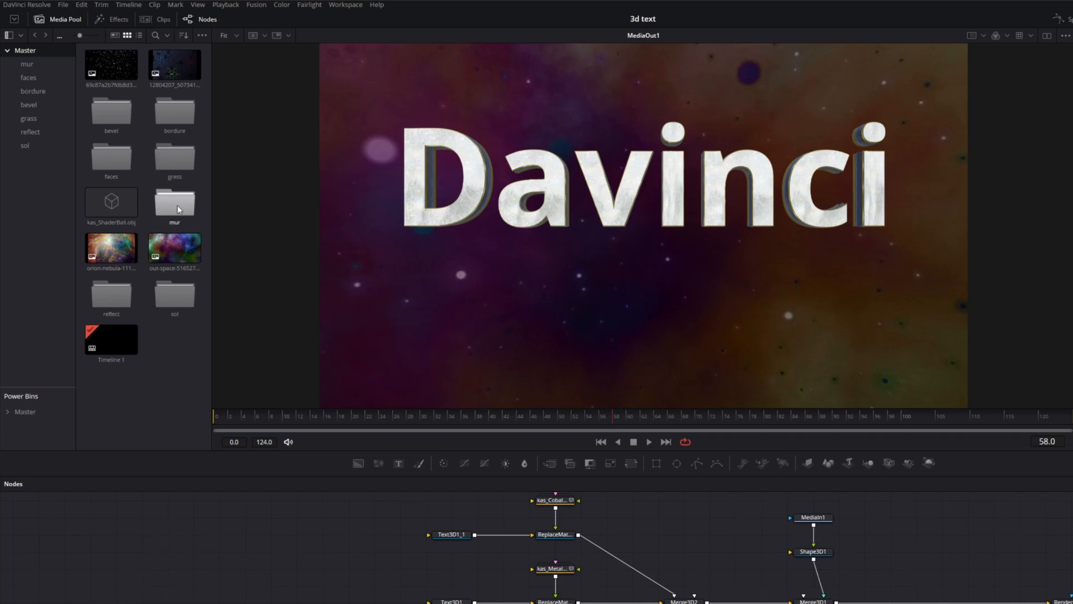
{"action": "double_click", "coordinate": [115, 297]}
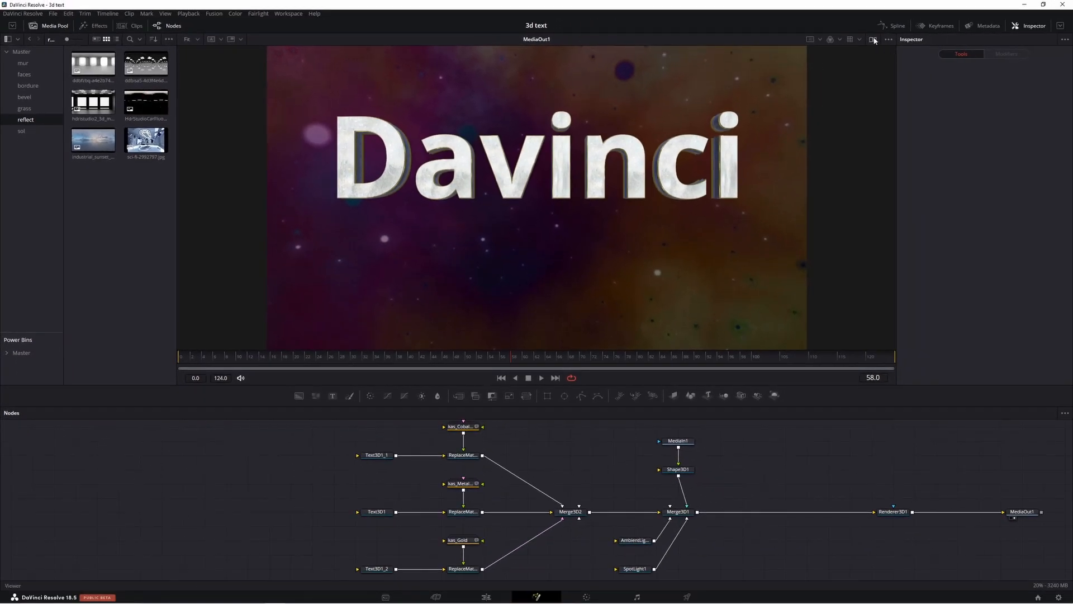
{"action": "left_click_drag", "start_coordinate": [146, 63], "coordinate": [382, 243]}
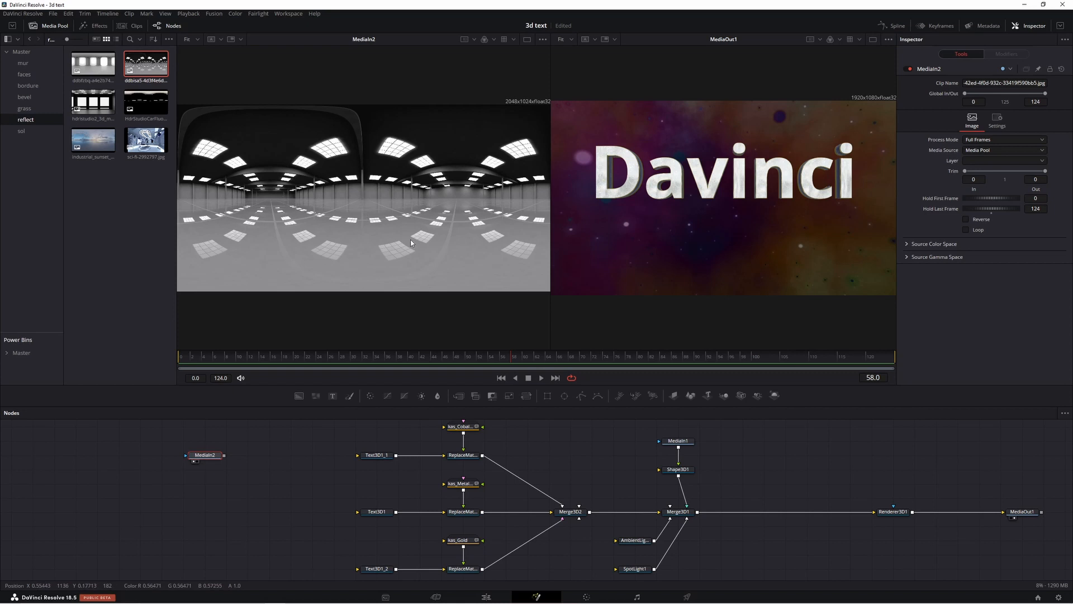
{"action": "left_click_drag", "start_coordinate": [238, 445], "coordinate": [143, 490]}
{"action": "key", "text": "Delete"}
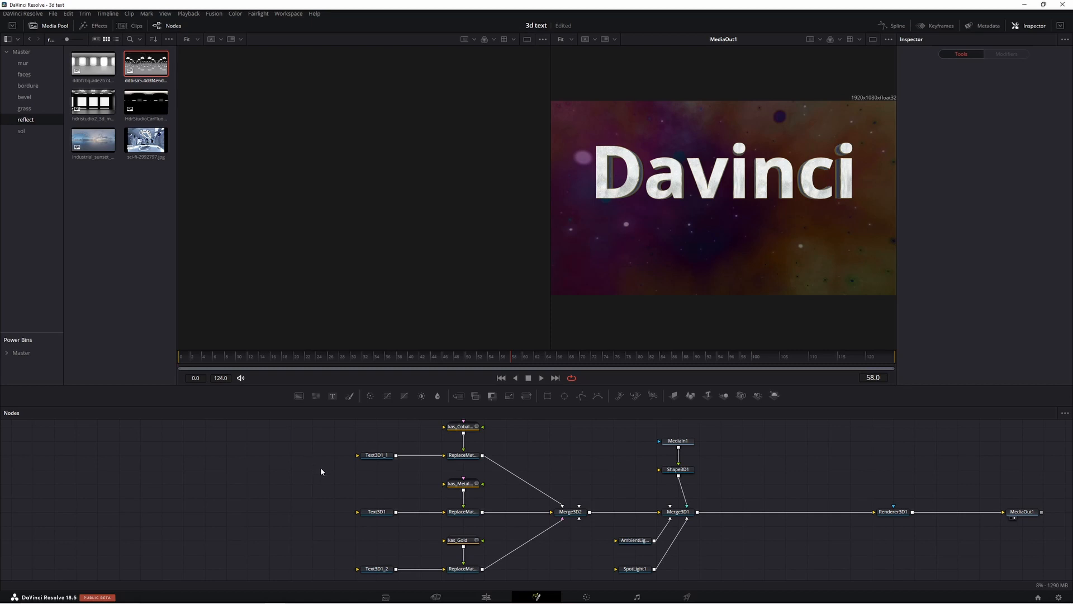
- Delete the kas cobalt, metal and gold material nodes feeding the three Replace Material nodes
{"action": "left_click", "coordinate": [458, 428]}
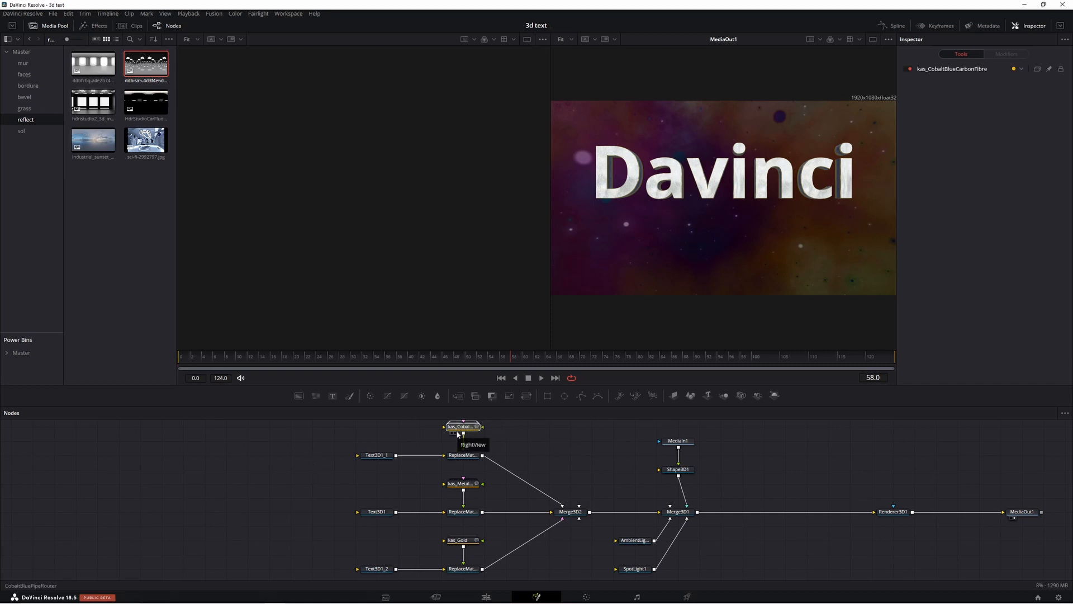
{"action": "key", "text": "Delete"}
{"action": "left_click", "coordinate": [464, 484]}
{"action": "key", "text": "Delete"}
{"action": "left_click", "coordinate": [463, 540]}
{"action": "key", "text": "Delete"}
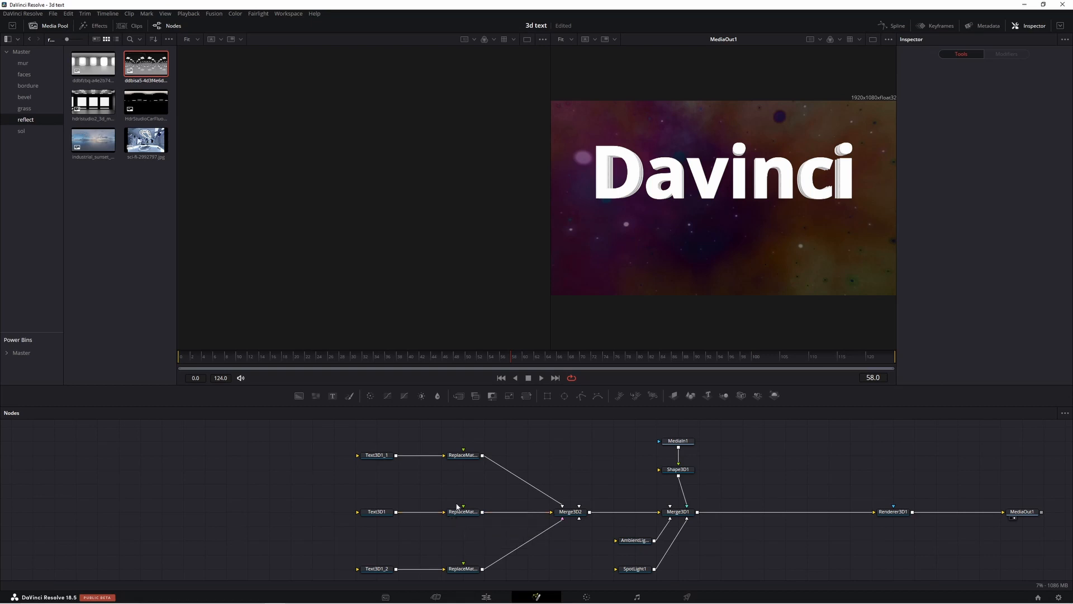
- Add a CookTorrance material node above the Replace Material node of the Text3D1_1 branch
{"action": "left_click", "coordinate": [95, 26]}
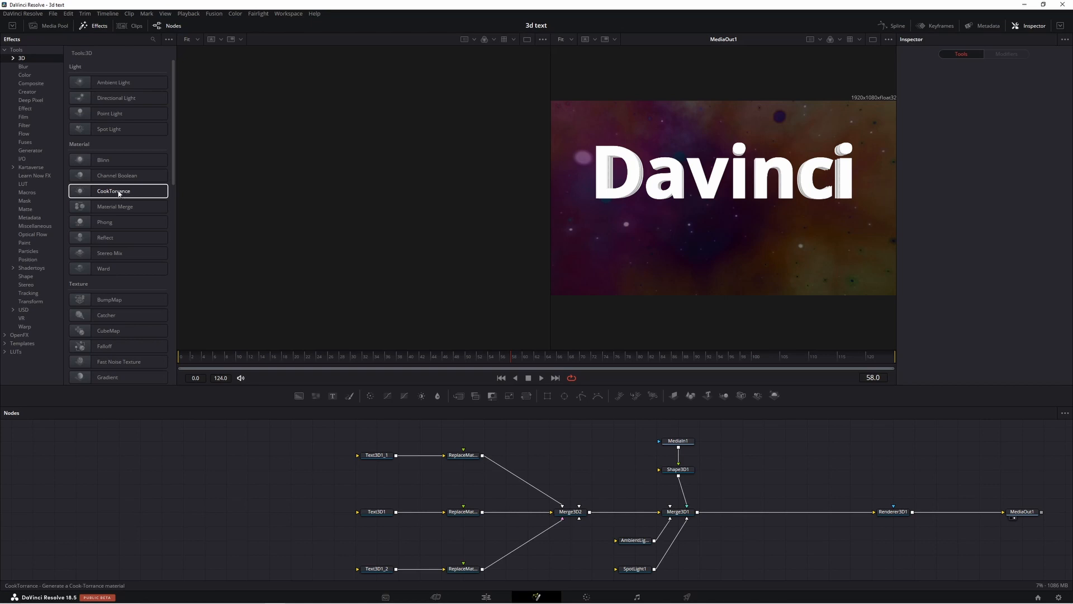
{"action": "left_click_drag", "start_coordinate": [117, 191], "coordinate": [147, 244]}
{"action": "left_click_drag", "start_coordinate": [114, 192], "coordinate": [114, 193]}
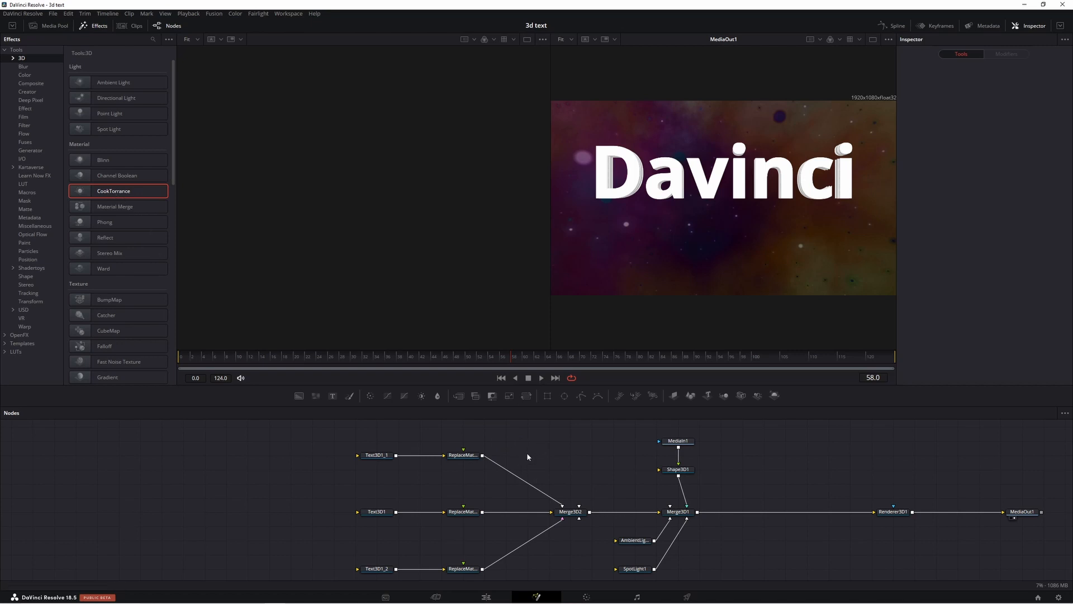
{"action": "key", "text": "shift+space"}
{"action": "type", "text": "coo"}
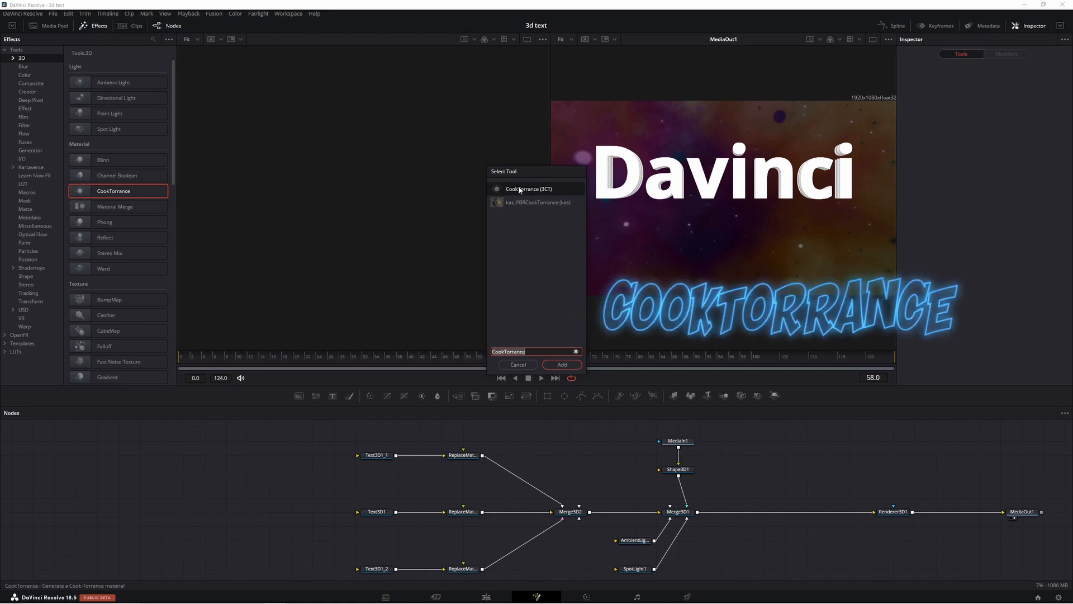
{"action": "key", "text": "Return"}
{"action": "left_click_drag", "start_coordinate": [618, 443], "coordinate": [595, 537]}
{"action": "left_click_drag", "start_coordinate": [512, 547], "coordinate": [448, 490]}
{"action": "left_click_drag", "start_coordinate": [317, 532], "coordinate": [489, 569]}
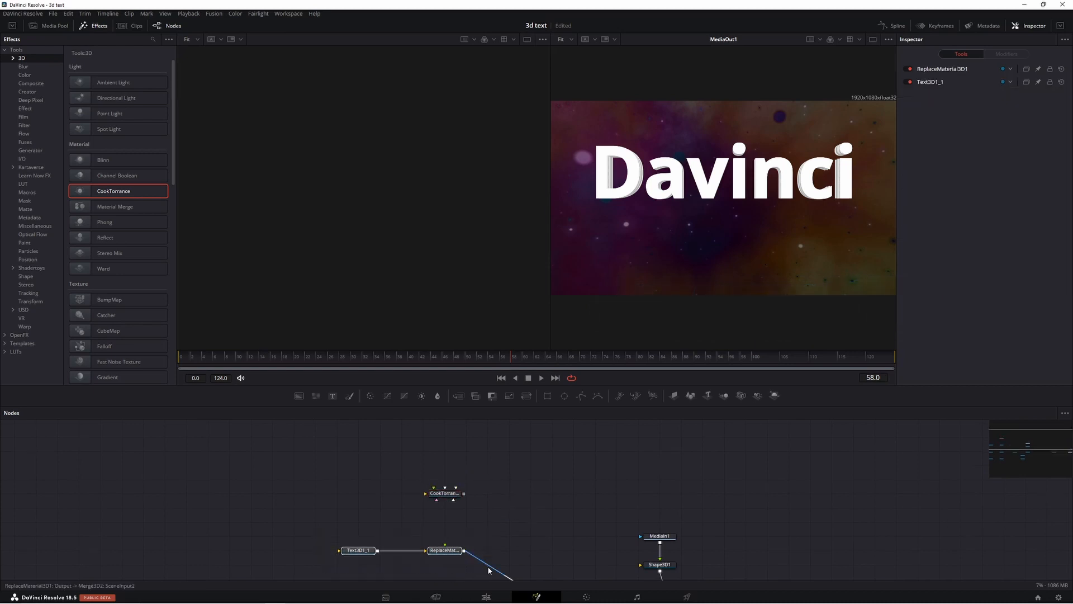
- Show Merge3D2 in a single viewer and save the project
{"action": "left_click", "coordinate": [872, 39]}
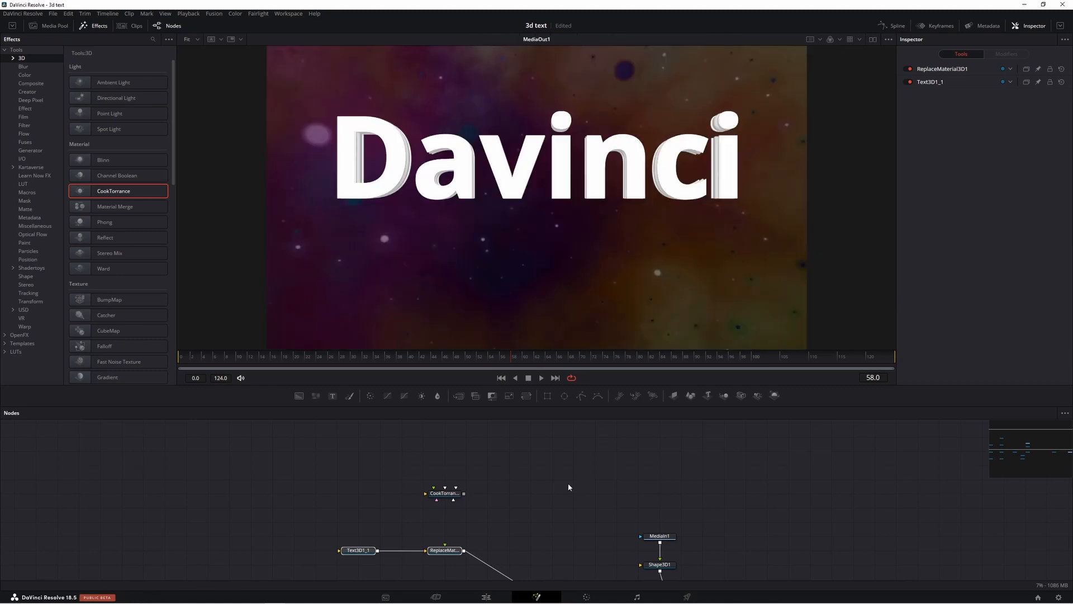
{"action": "left_click_drag", "start_coordinate": [597, 521], "coordinate": [587, 467]}
{"action": "left_click_drag", "start_coordinate": [586, 467], "coordinate": [587, 465]}
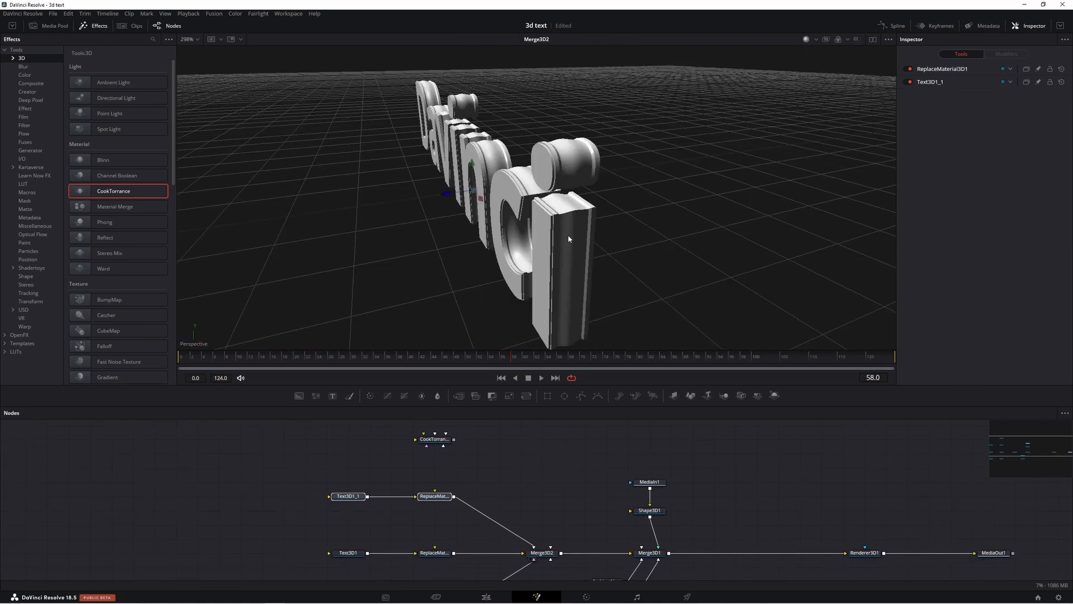
{"action": "key", "text": "ctrl+s"}
- Add cracked_concrete_wall_diff_4k.jpg from the bevel bin near the CookTorrance node and preview it beside the 3D text
{"action": "left_click", "coordinate": [52, 26]}
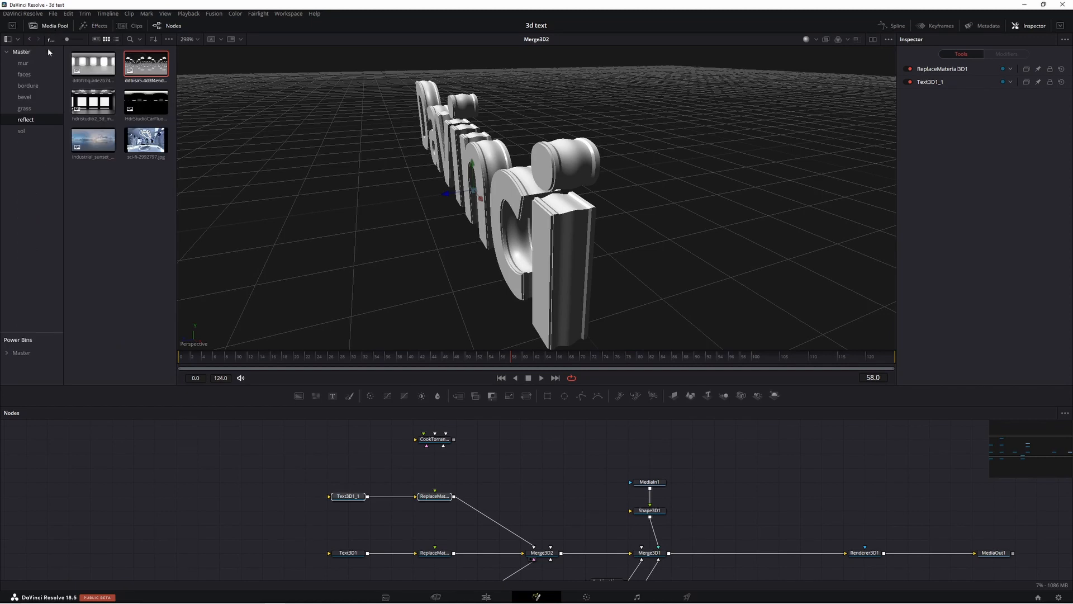
{"action": "left_click", "coordinate": [31, 38]}
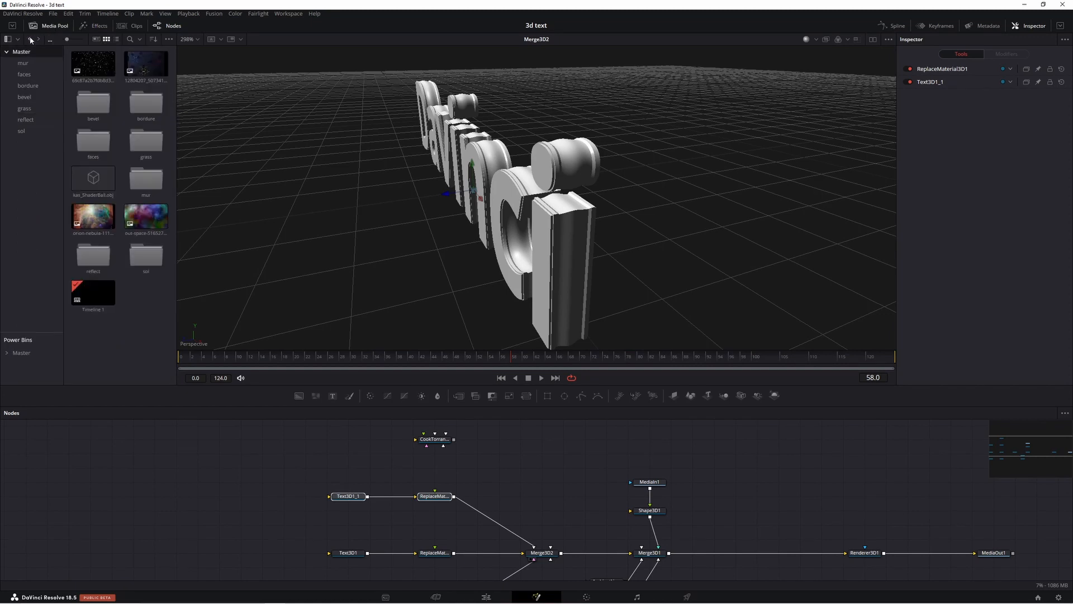
{"action": "double_click", "coordinate": [90, 104]}
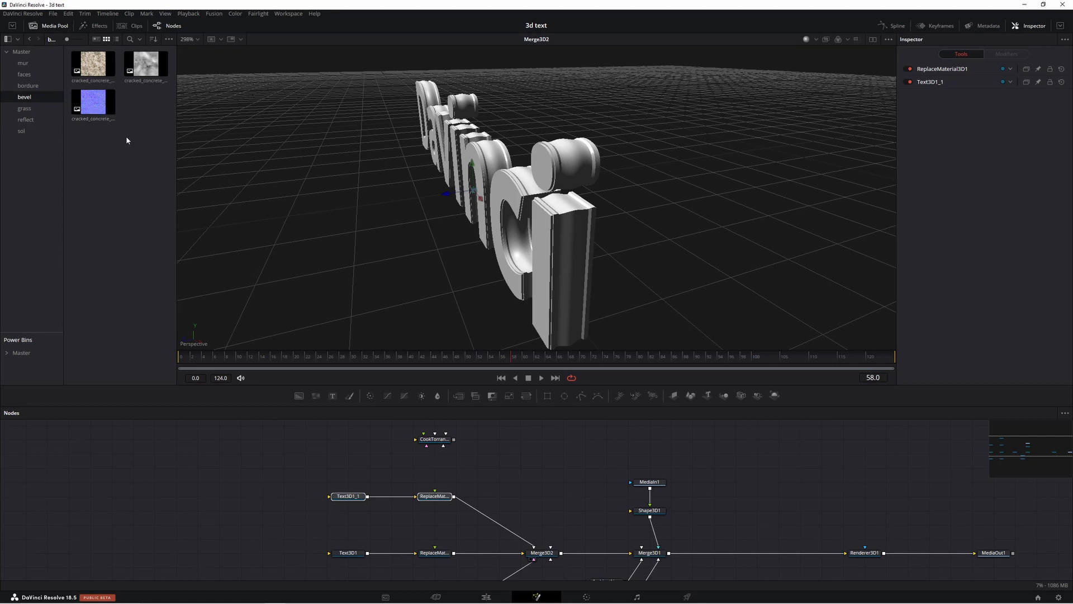
{"action": "left_click", "coordinate": [90, 66]}
{"action": "left_click_drag", "start_coordinate": [435, 439], "coordinate": [439, 468]}
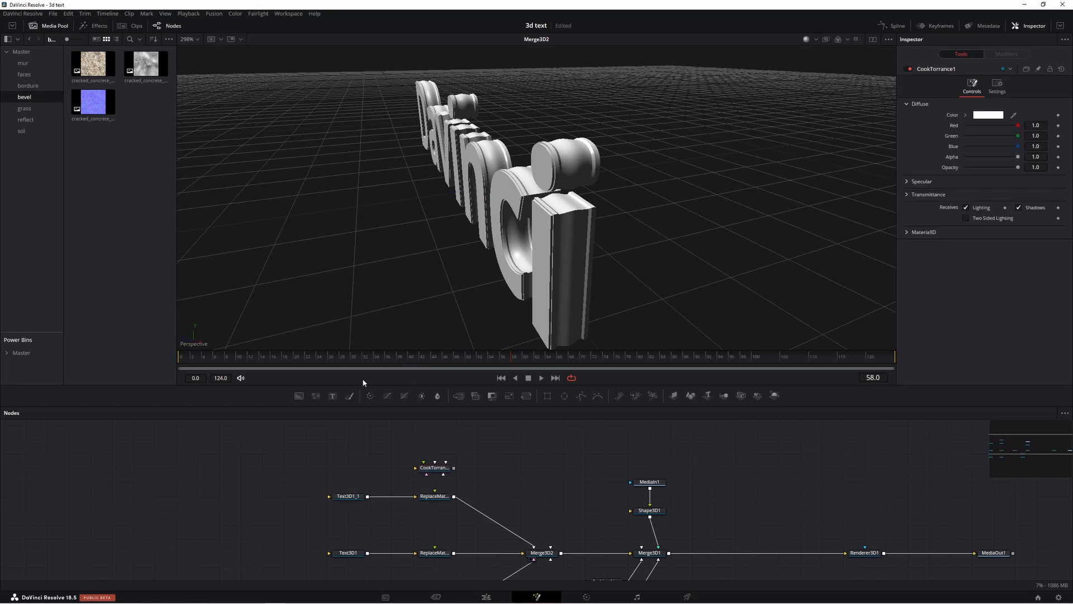
{"action": "left_click_drag", "start_coordinate": [93, 62], "coordinate": [386, 441]}
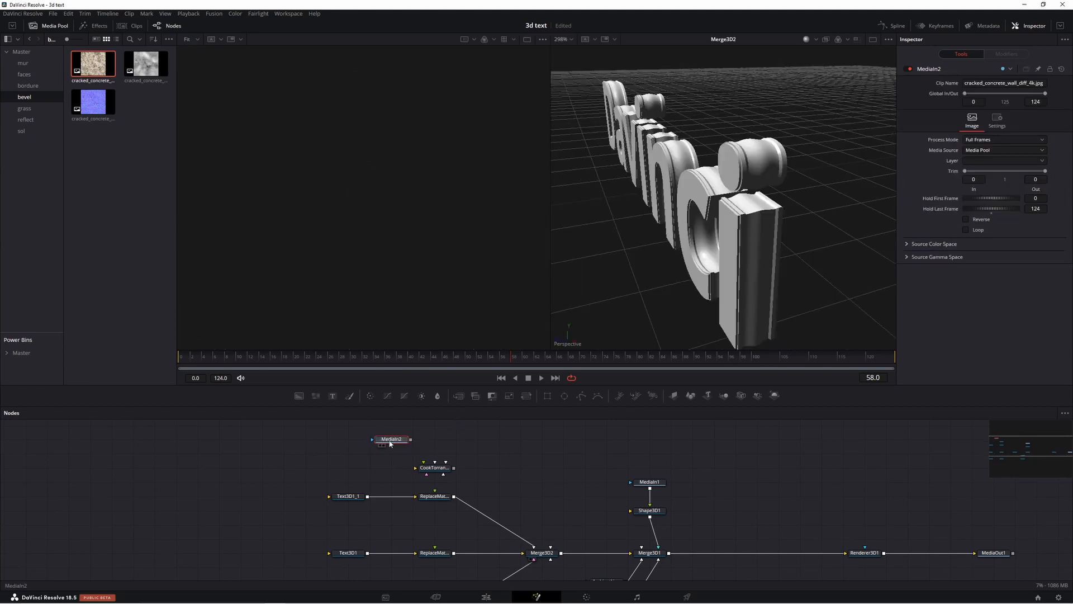
{"action": "left_click", "coordinate": [381, 446]}
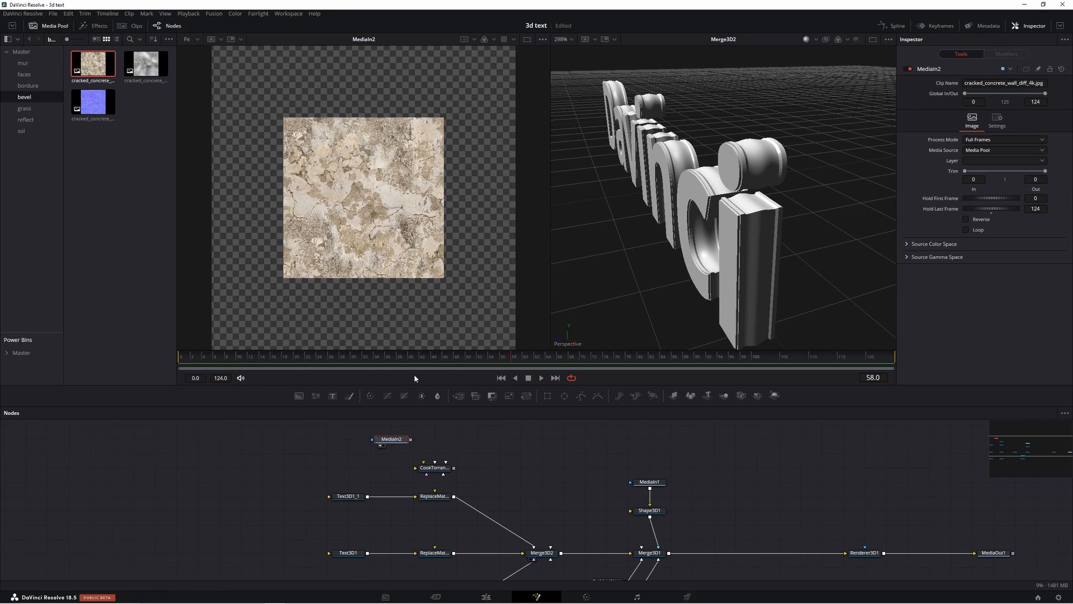
- Preview the CookTorrance material on its sphere and connect the concrete diffuse image to the material's yellow input
{"action": "left_click_drag", "start_coordinate": [435, 468], "coordinate": [397, 238]}
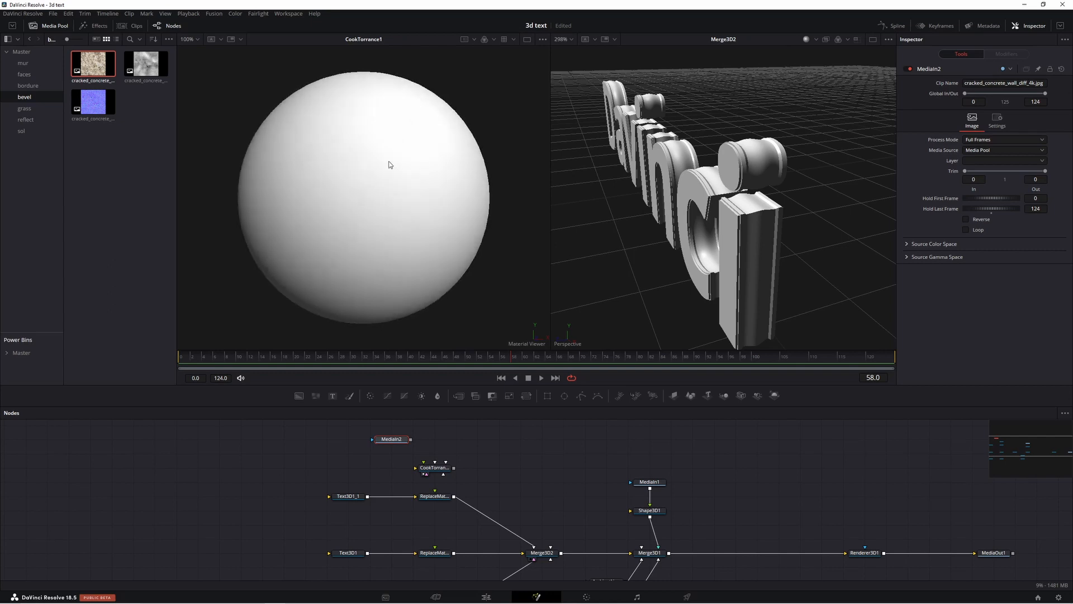
{"action": "left_click_drag", "start_coordinate": [389, 161], "coordinate": [401, 165]}
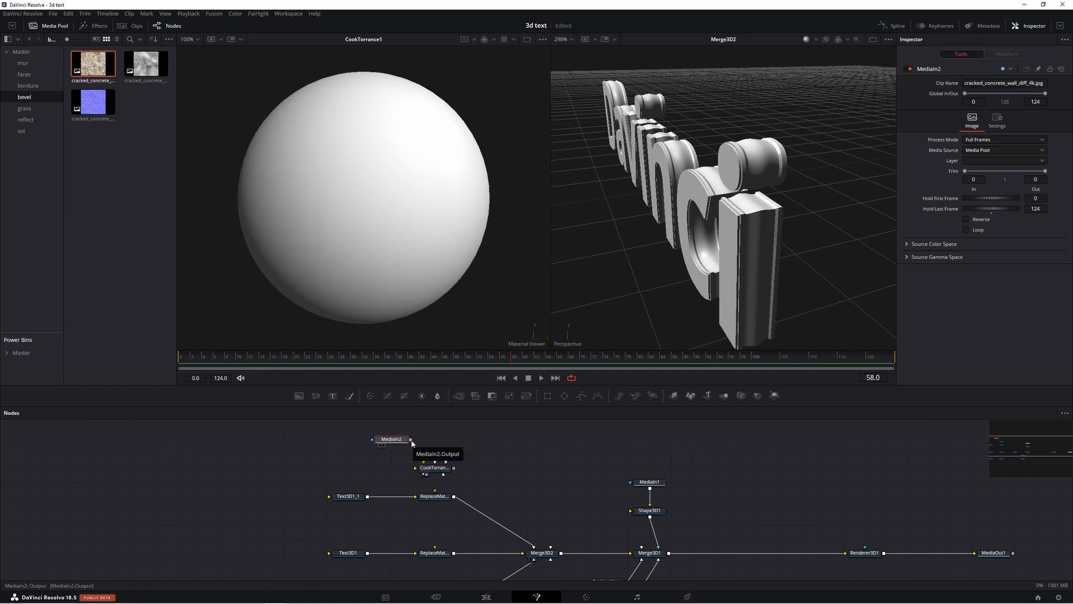
{"action": "left_click_drag", "start_coordinate": [411, 443], "coordinate": [433, 472]}
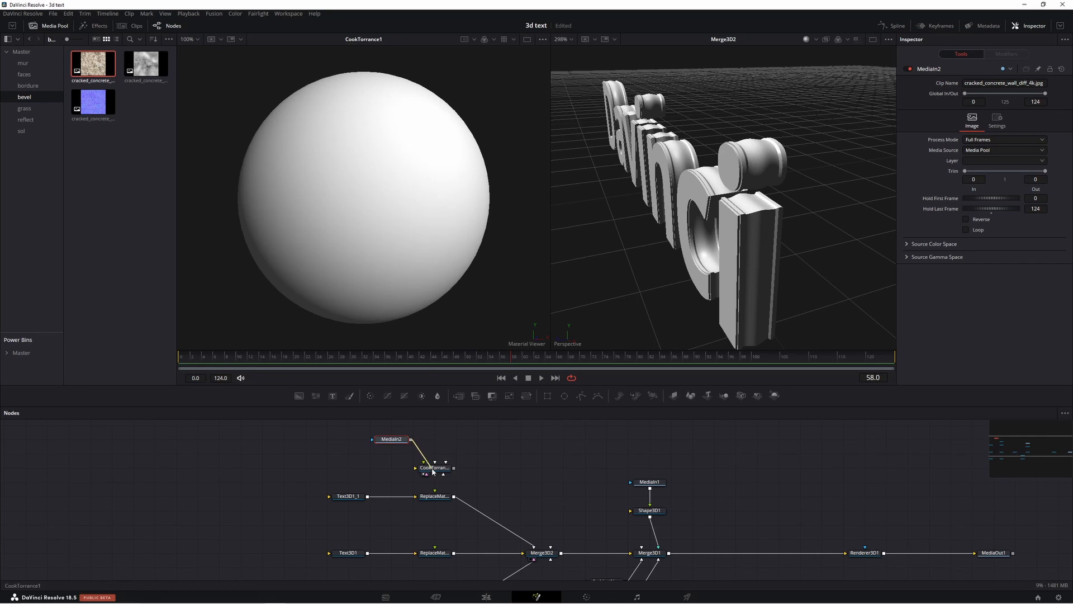
{"action": "left_click_drag", "start_coordinate": [432, 471], "coordinate": [459, 478]}
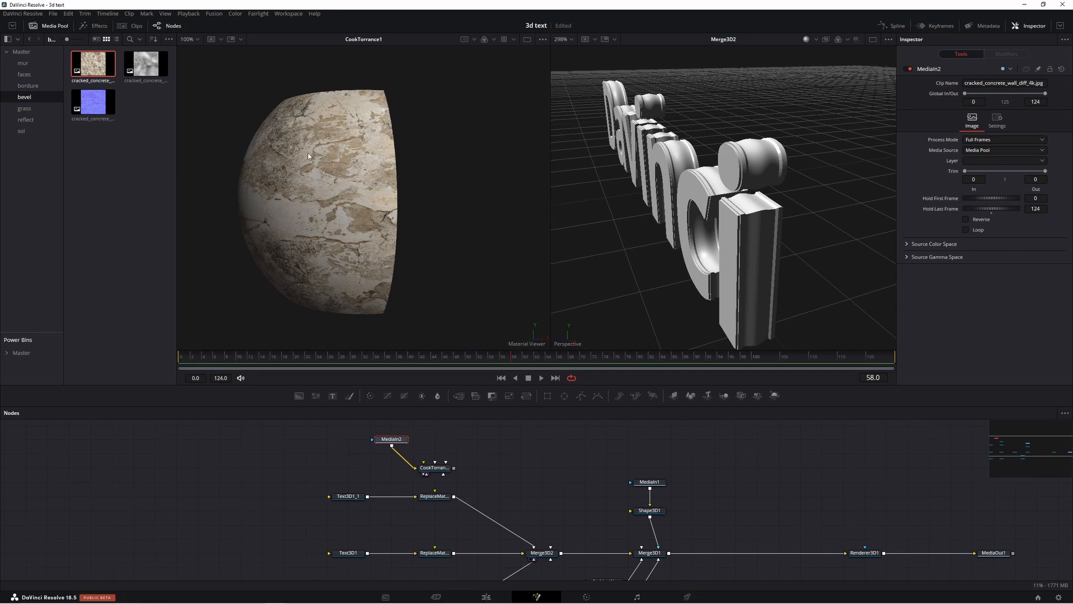
{"action": "mouse_move", "coordinate": [436, 283]}
{"action": "left_mouse_down"}
{"action": "mouse_move", "coordinate": [311, 277]}
{"action": "mouse_move", "coordinate": [336, 311]}
{"action": "mouse_move", "coordinate": [321, 299]}
{"action": "left_mouse_up"}
- Insert a Transform node between the concrete image and the CookTorrance material, with its size set to 1.89
{"action": "left_click_drag", "start_coordinate": [398, 442], "coordinate": [295, 477]}
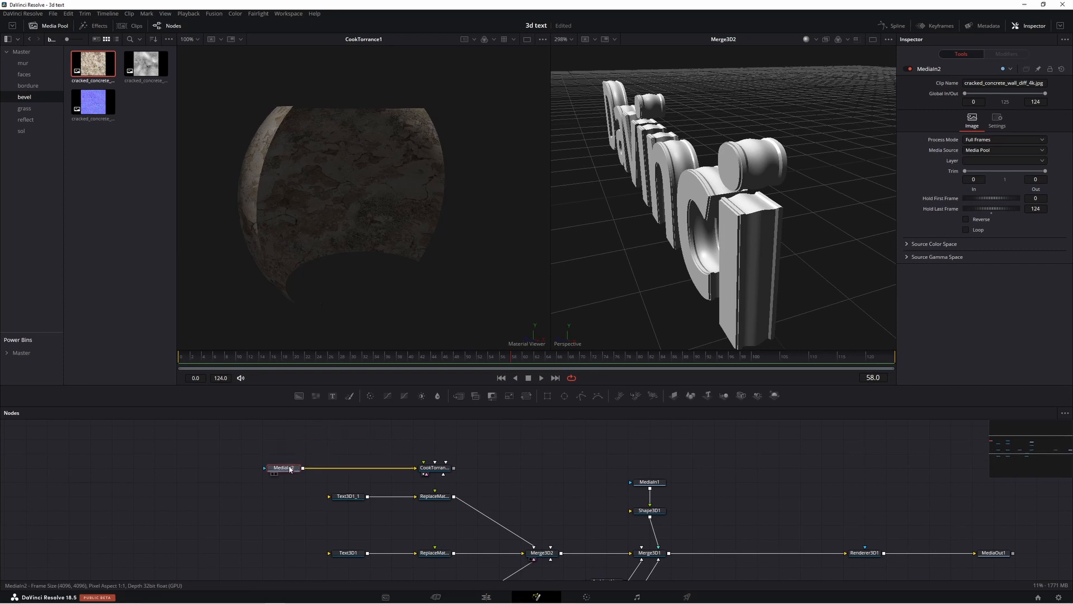
{"action": "left_click", "coordinate": [526, 395]}
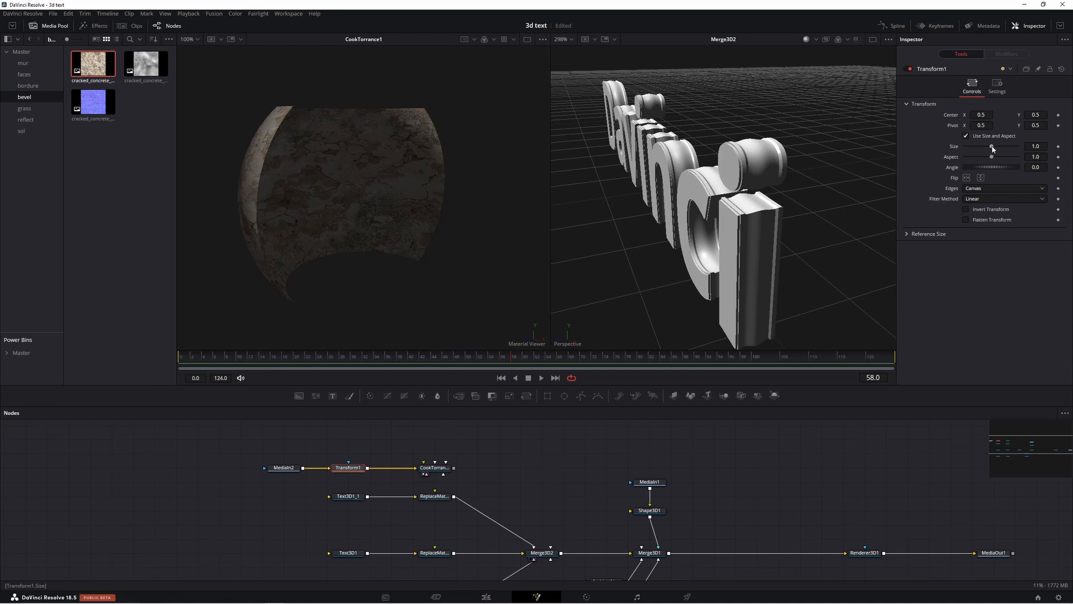
{"action": "left_click_drag", "start_coordinate": [992, 146], "coordinate": [997, 146]}
{"action": "left_click_drag", "start_coordinate": [452, 231], "coordinate": [410, 158]}
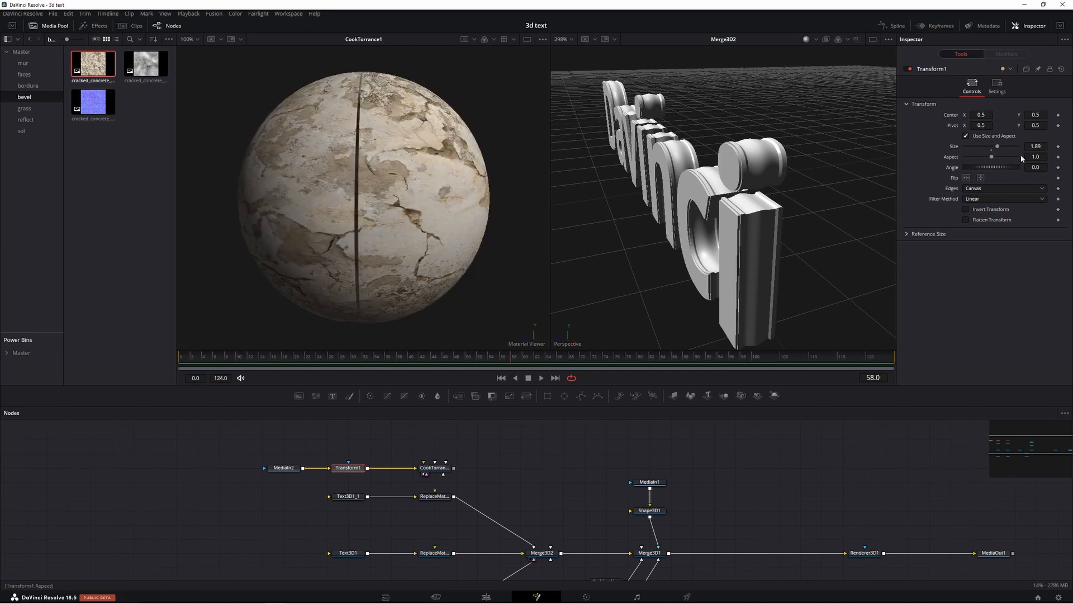
- Set the concrete Transform's size to 1.897 and rotate the material sphere to check the texture seam
{"action": "left_click_drag", "start_coordinate": [1041, 147], "coordinate": [1045, 146]}
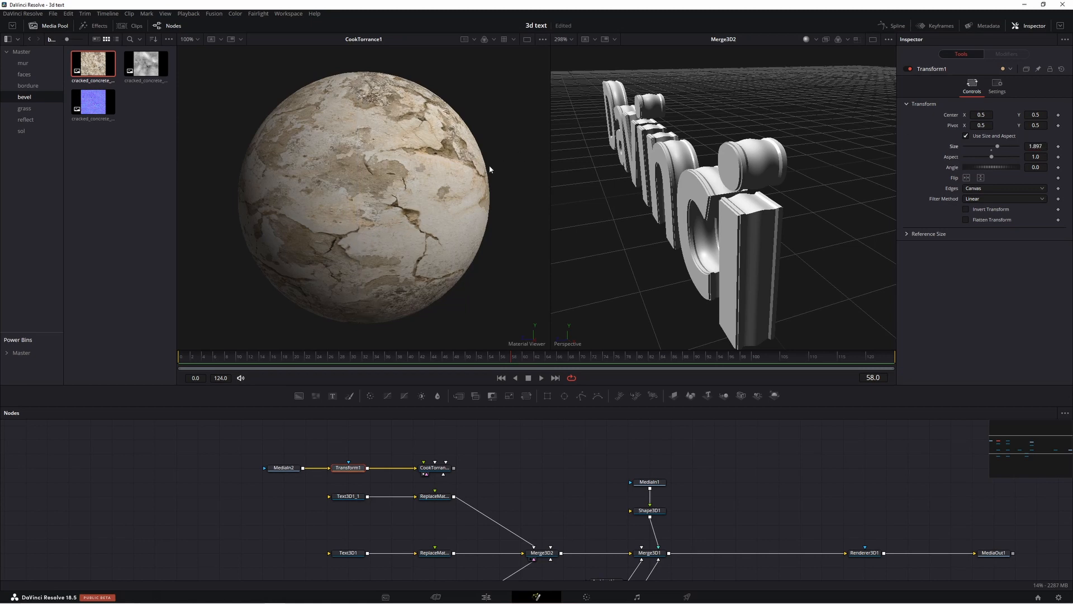
{"action": "left_click_drag", "start_coordinate": [466, 202], "coordinate": [442, 224]}
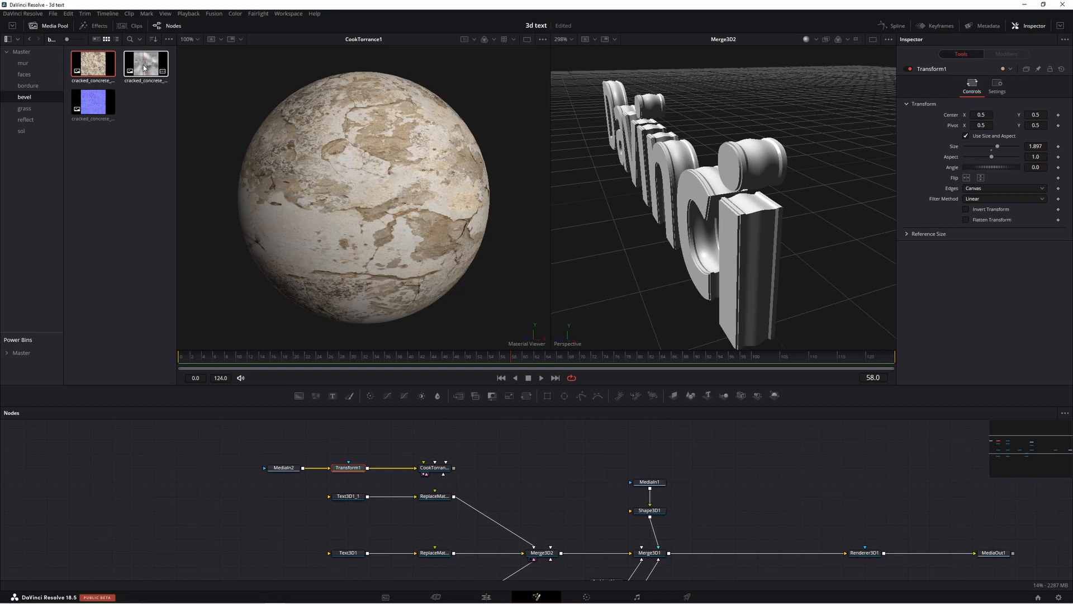
- Add cracked_concrete_wall_disp_4k.png, preview it beside the sphere, and connect it to CookTorrance1 as Specular Color Material
{"action": "left_click_drag", "start_coordinate": [143, 65], "coordinate": [349, 439]}
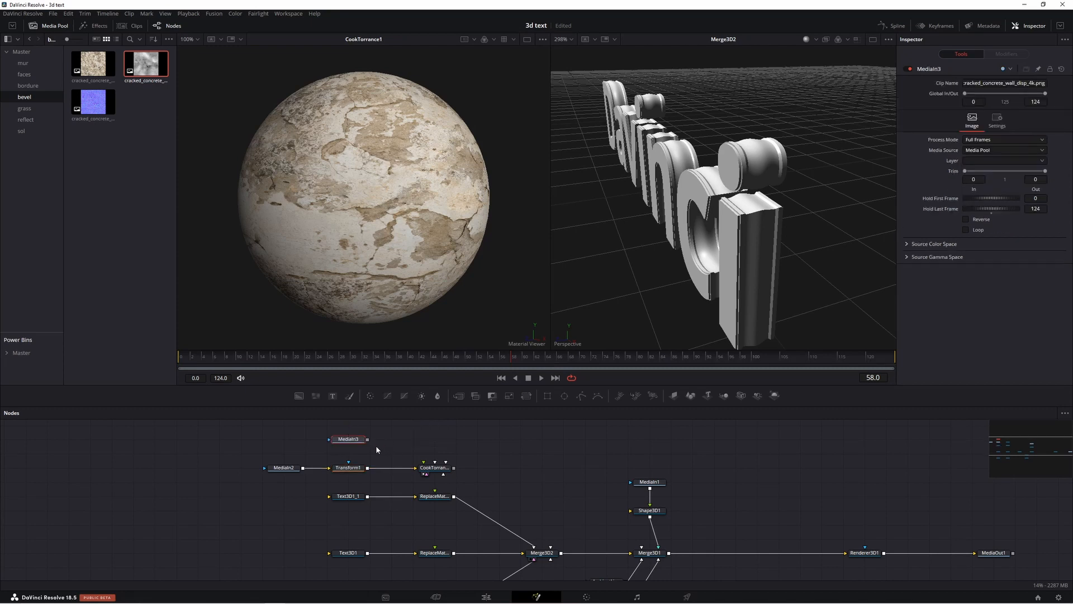
{"action": "key", "text": "2"}
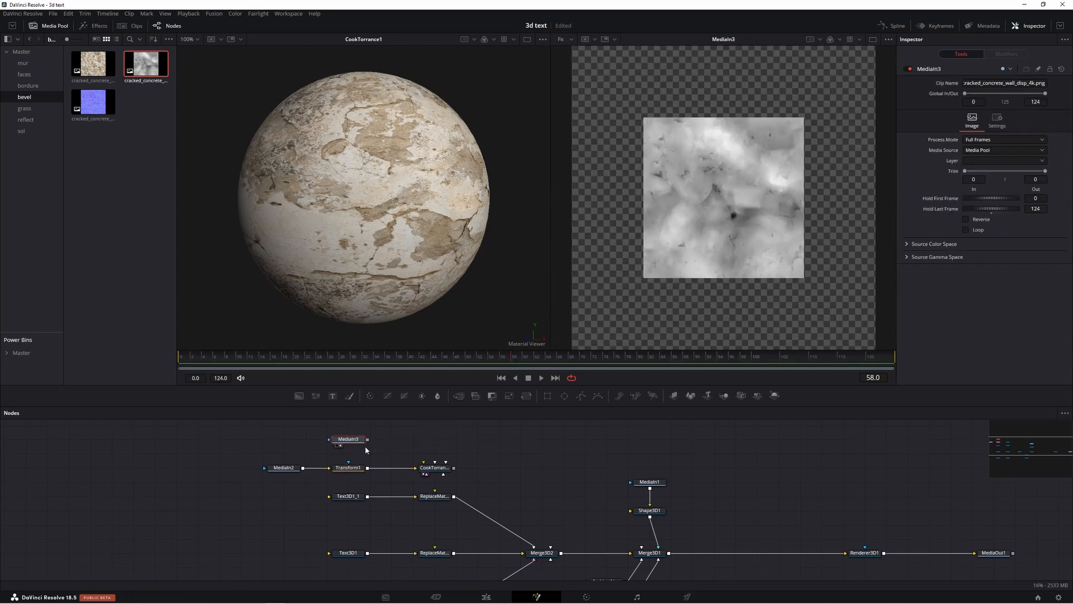
{"action": "left_click_drag", "start_coordinate": [368, 443], "coordinate": [441, 473]}
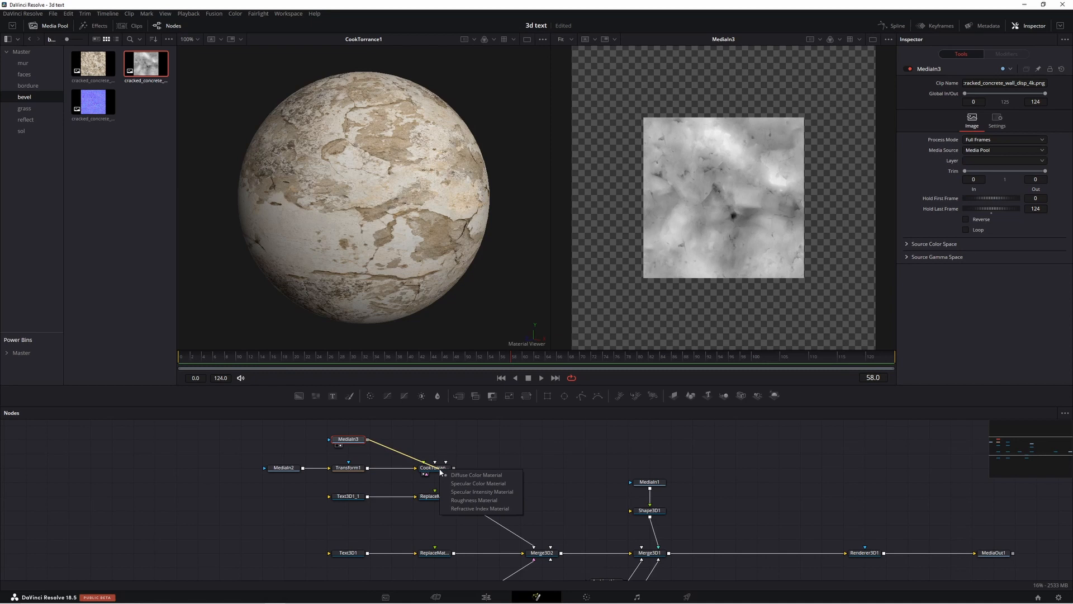
{"action": "left_click", "coordinate": [466, 485]}
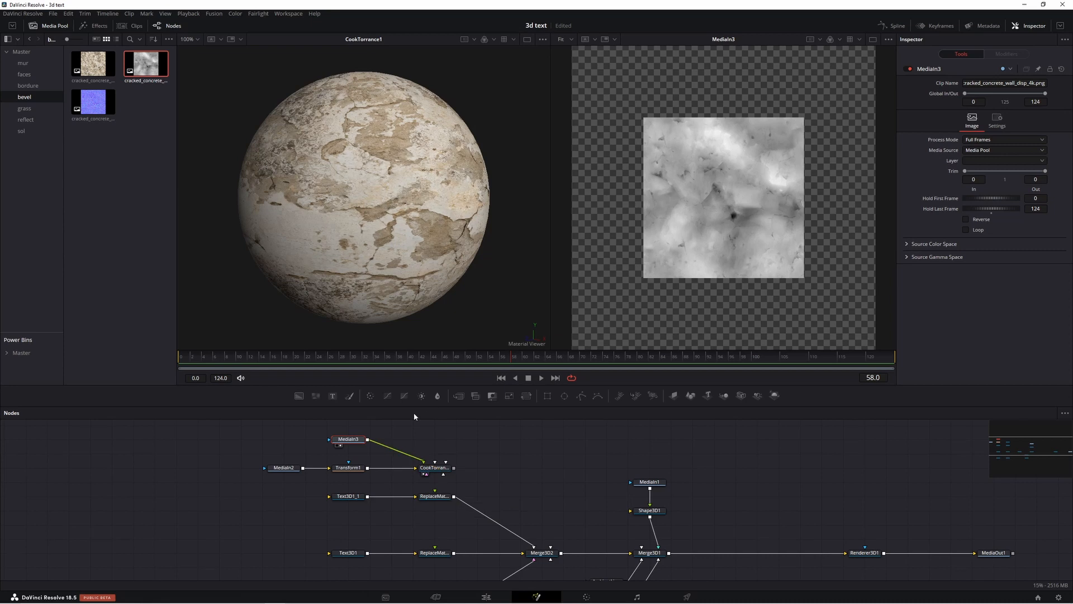
- Align the displacement image node above MediaIn2 and insert a copy of Transform1 between it and CookTorrance1
{"action": "scroll", "coordinate": [749, 193], "scroll_direction": "up", "scroll_amount": 3}
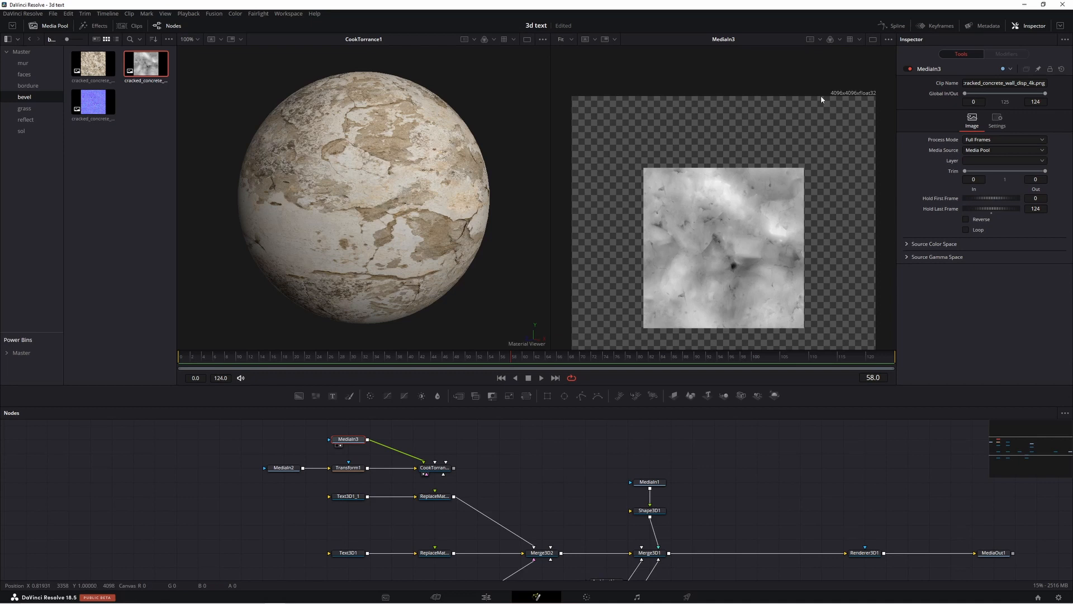
{"action": "scroll", "coordinate": [729, 200], "scroll_direction": "down", "scroll_amount": 3}
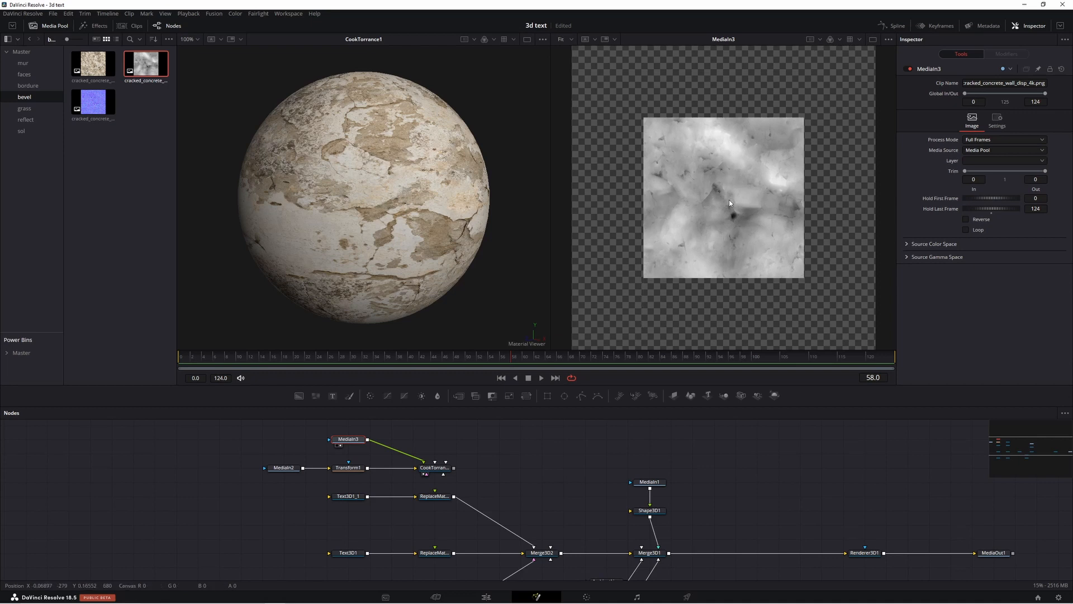
{"action": "left_click_drag", "start_coordinate": [348, 440], "coordinate": [283, 440]}
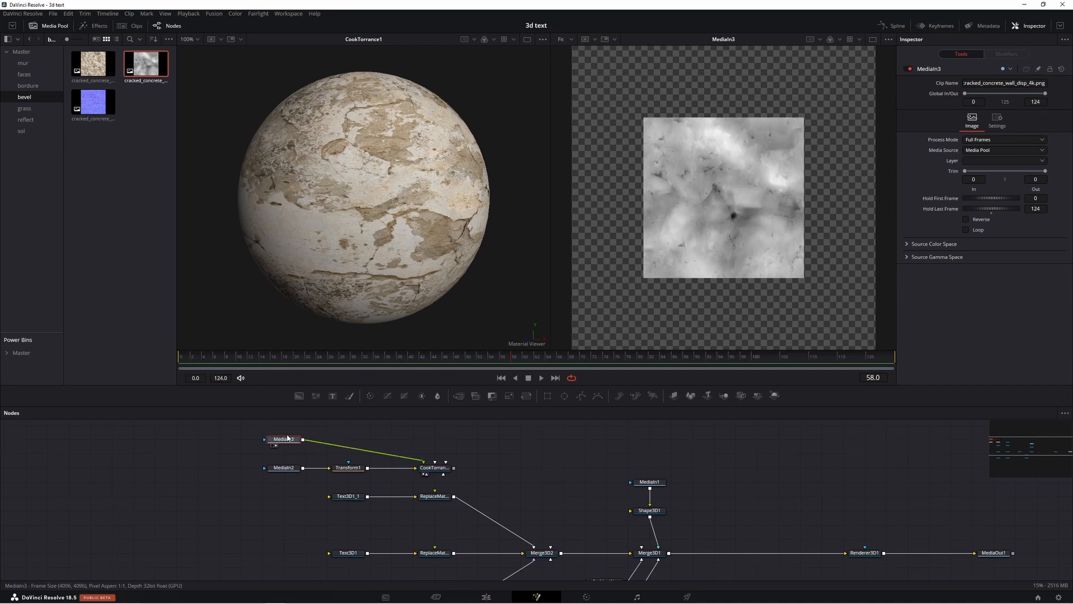
{"action": "left_click", "coordinate": [350, 469]}
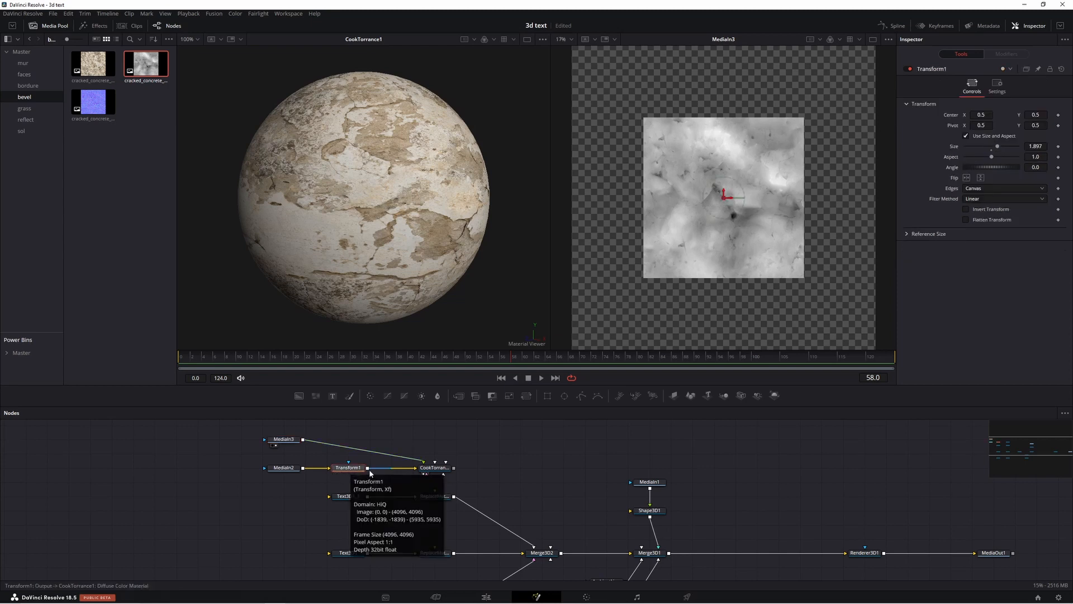
{"action": "key", "text": "ctrl+v"}
{"action": "left_click_drag", "start_coordinate": [350, 439], "coordinate": [350, 450]}
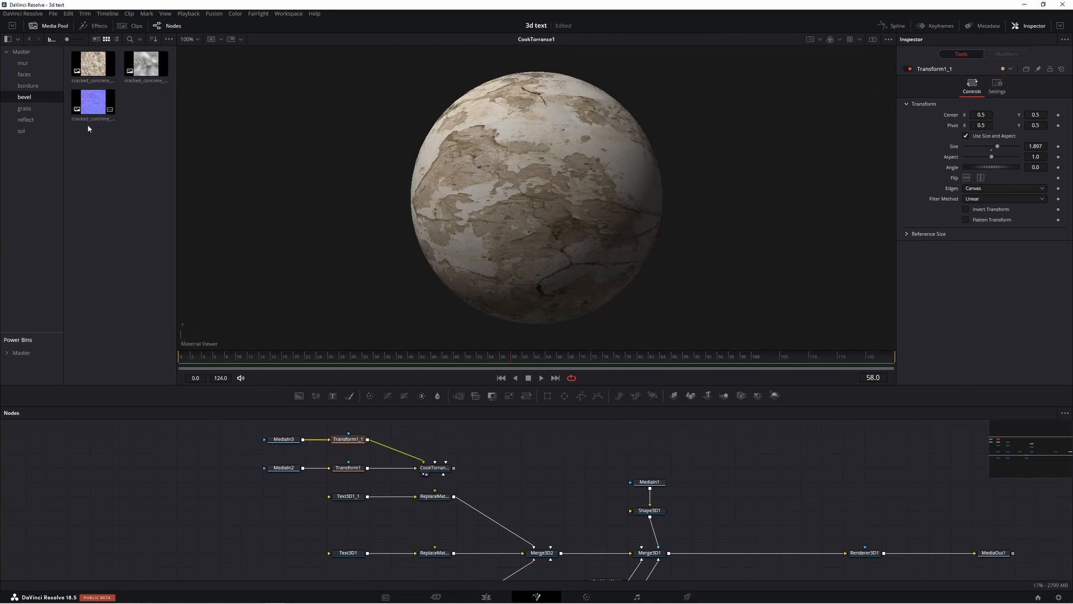
- Add the normal map cracked_concrete_wall_nor_gl_4k.png from the bevel bin and preview it up close in the single viewer
{"action": "left_click", "coordinate": [93, 109]}
{"action": "left_click_drag", "start_coordinate": [94, 107], "coordinate": [580, 225]}
{"action": "scroll", "coordinate": [553, 221], "scroll_direction": "up", "scroll_amount": 4}
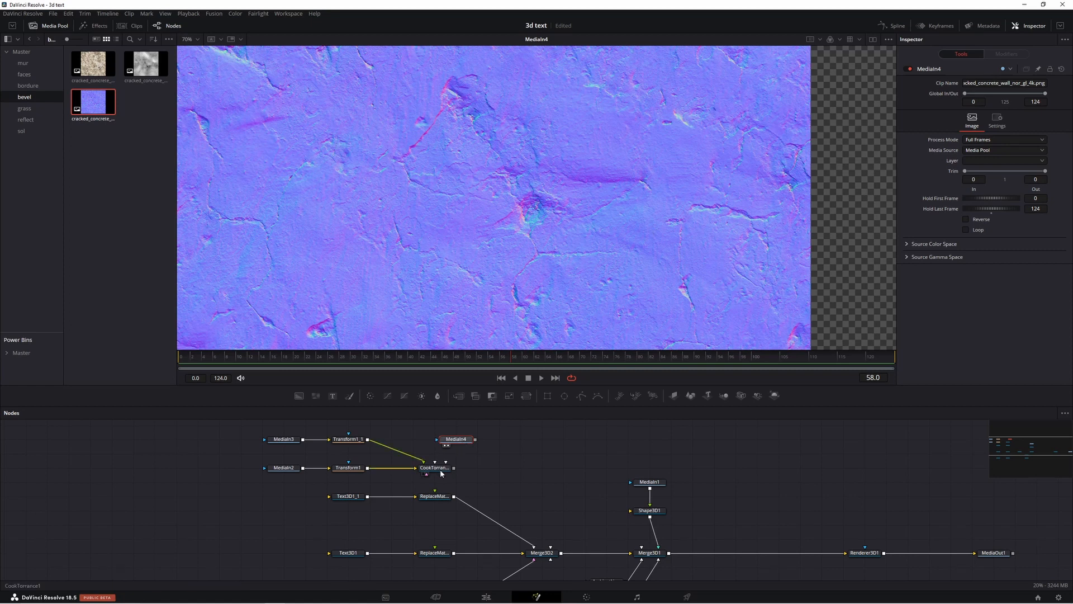
- Add a BumpMap node after the normal map image
{"action": "mouse_move", "coordinate": [462, 441]}
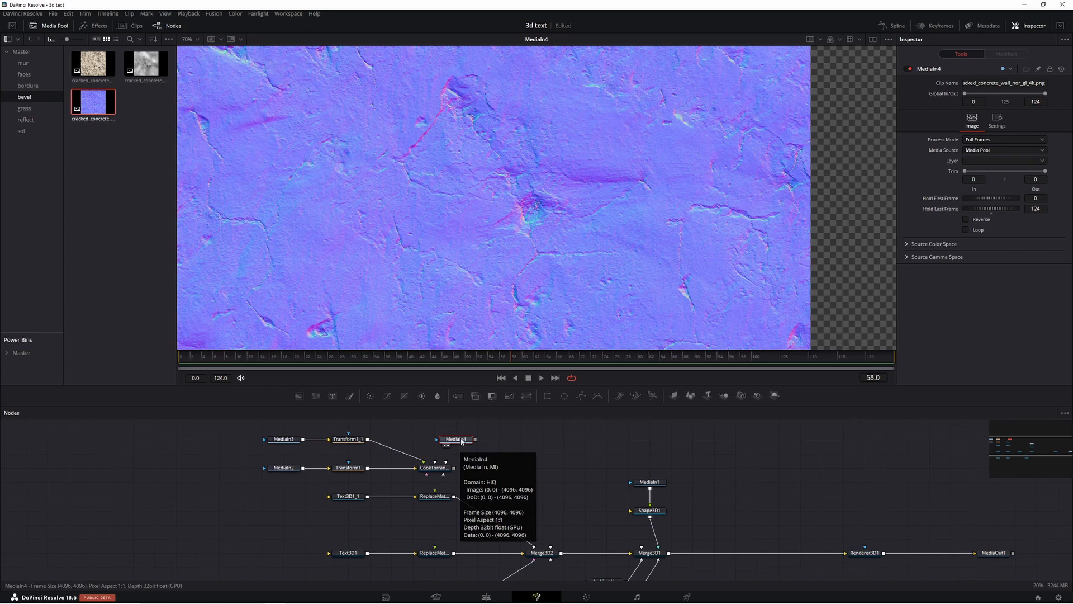
{"action": "key", "text": "shift+space"}
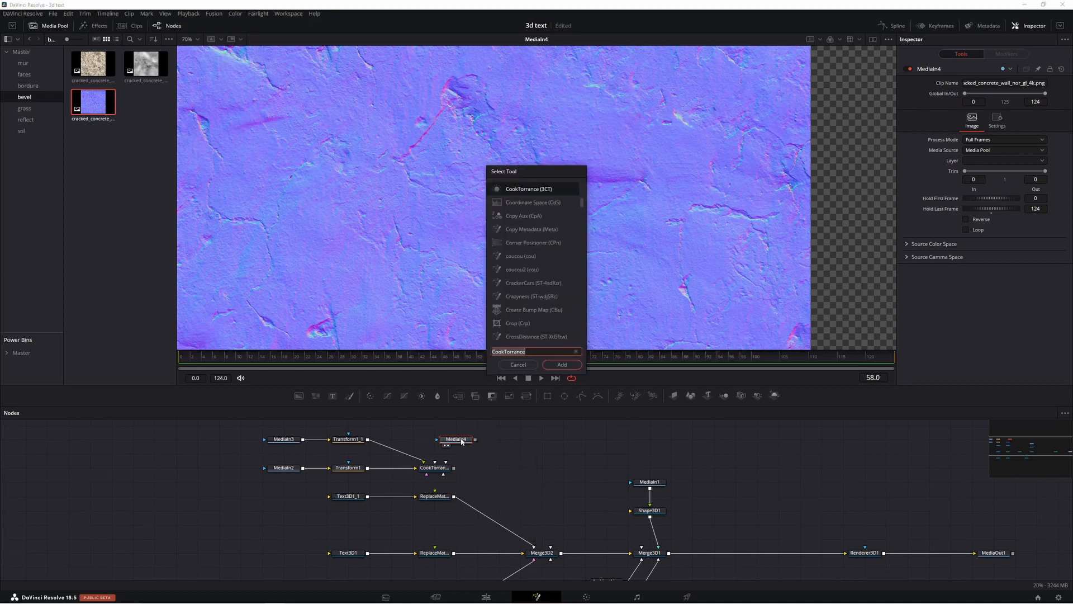
{"action": "type", "text": "bump"}
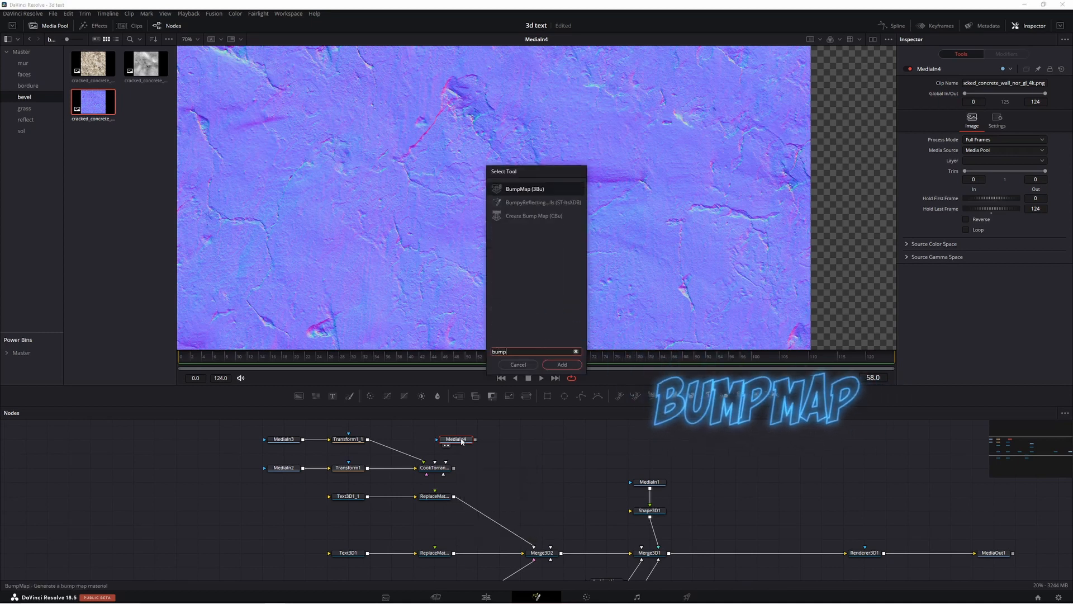
{"action": "double_click", "coordinate": [520, 192]}
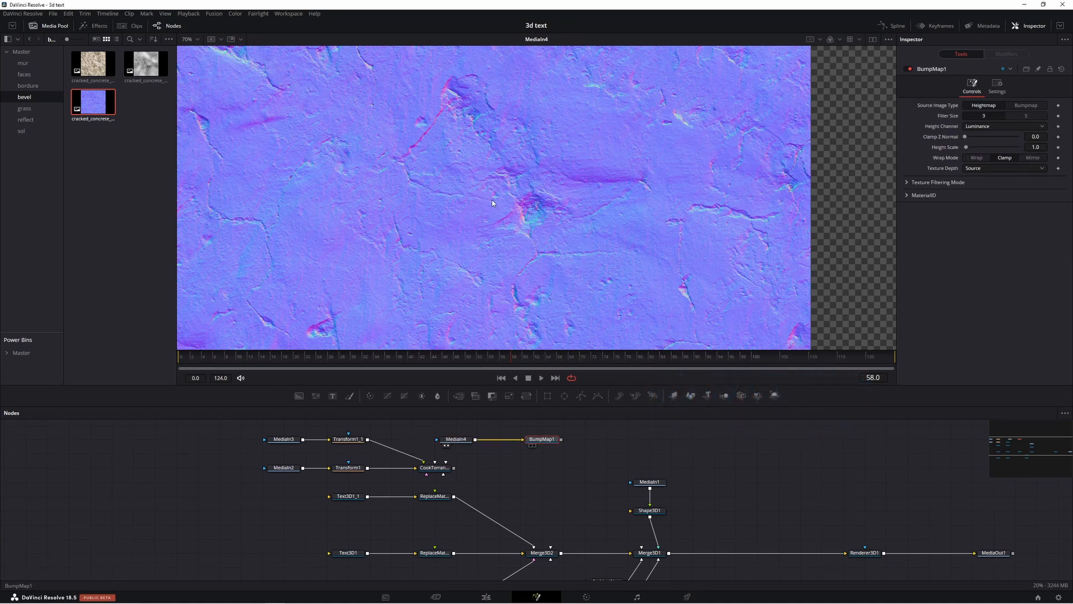
- Preview BumpMap1 on its sphere, set its Source Image Type to Bumpmap, and rotate the sphere to check coverage
{"action": "key", "text": "1"}
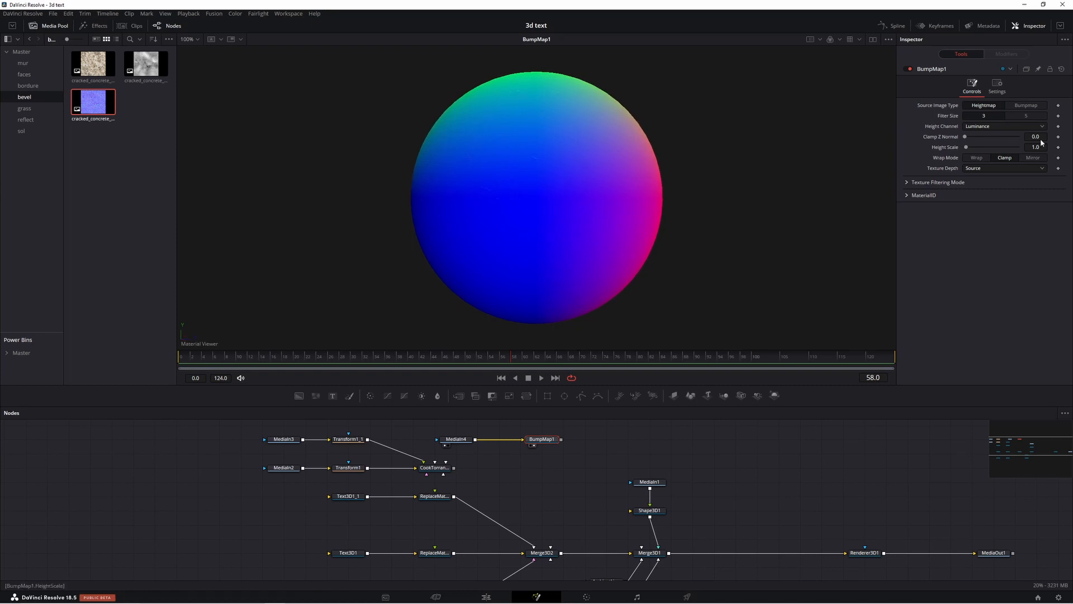
{"action": "left_click", "coordinate": [1027, 106]}
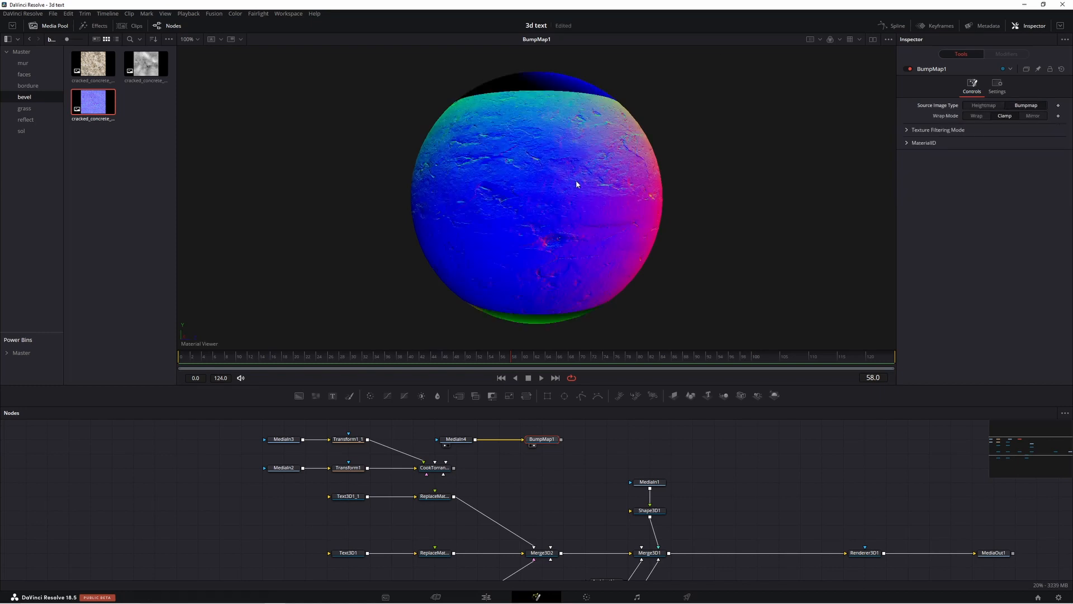
{"action": "left_click_drag", "start_coordinate": [581, 189], "coordinate": [422, 204]}
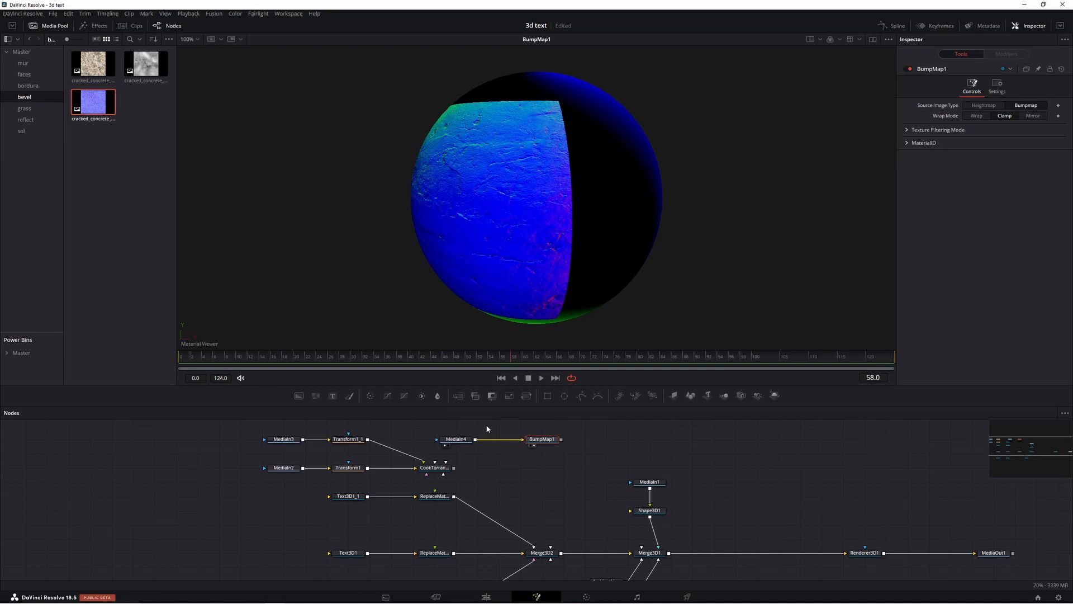
{"action": "left_click_drag", "start_coordinate": [553, 216], "coordinate": [389, 212]}
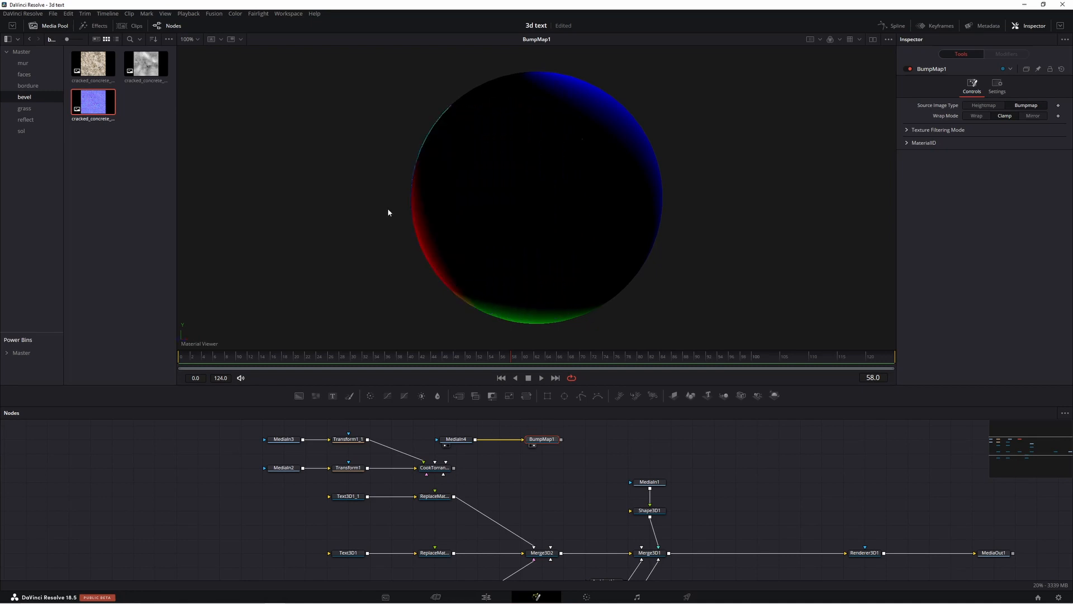
- Insert a copy of the Transform node between MediaIn4 and BumpMap1 and move that chain above the other texture nodes
{"action": "left_click", "coordinate": [349, 437]}
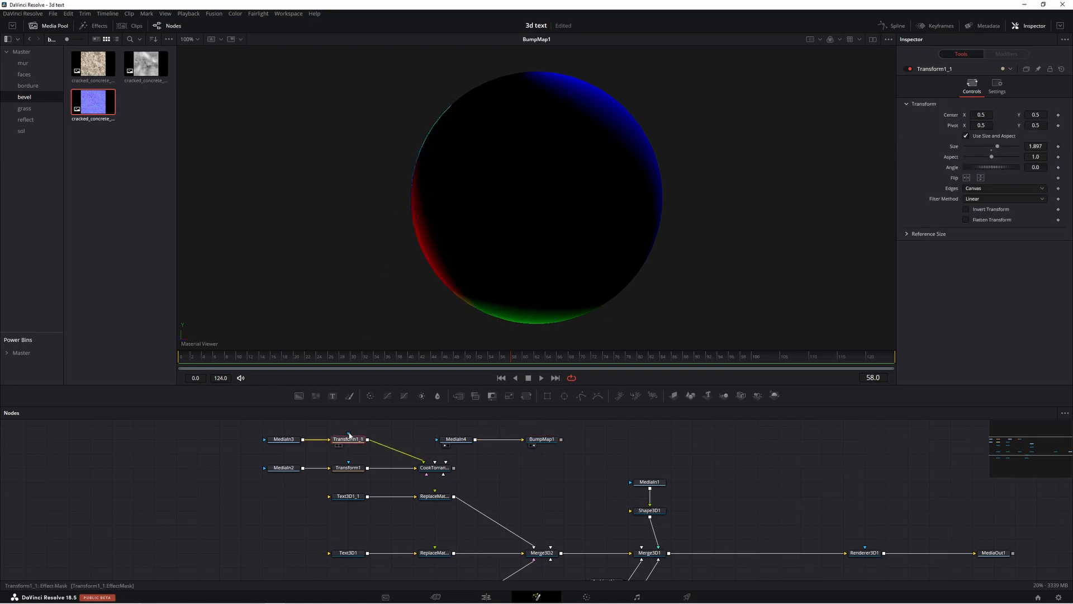
{"action": "left_click_drag", "start_coordinate": [467, 439], "coordinate": [424, 439]}
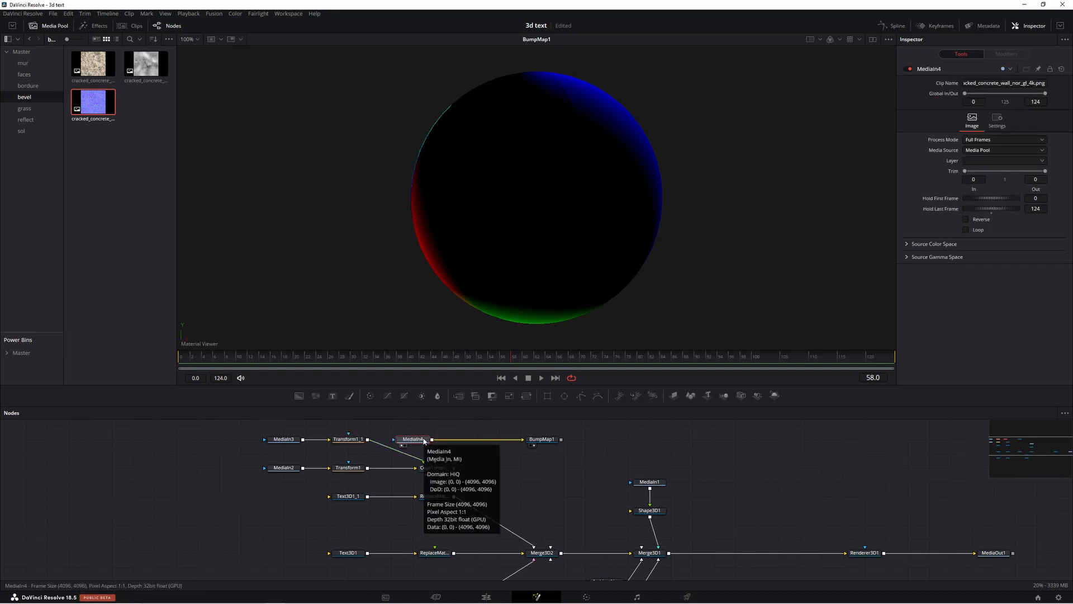
{"action": "key", "text": "ctrl+v"}
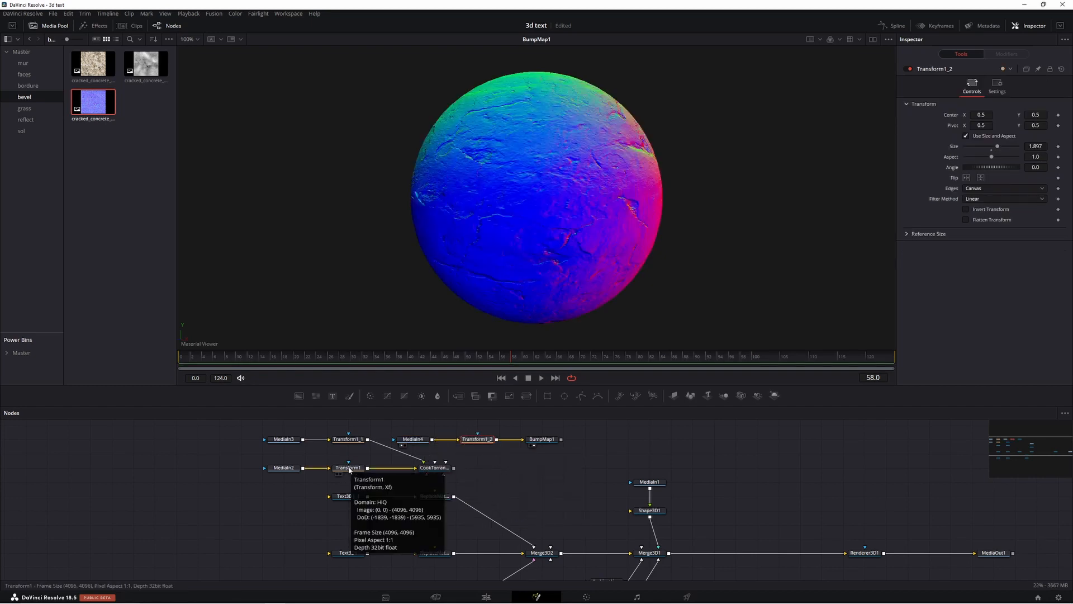
{"action": "left_click_drag", "start_coordinate": [461, 482], "coordinate": [340, 458]}
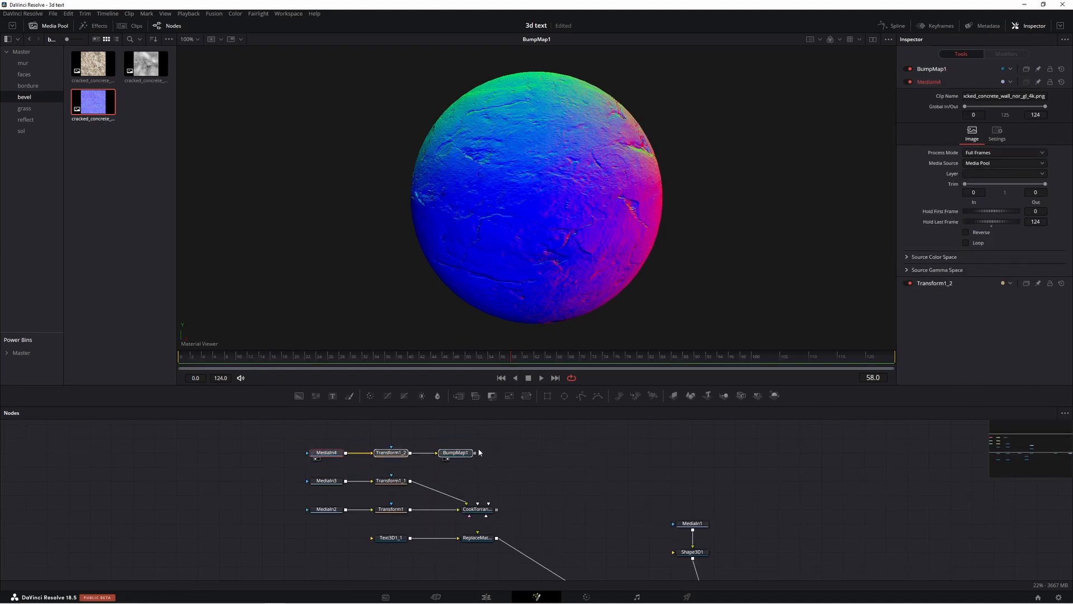
- Preview CookTorrance1 and connect BumpMap1 to it as Bumpmap Material, checking the relief on the sphere
{"action": "left_click_drag", "start_coordinate": [485, 513], "coordinate": [546, 226]}
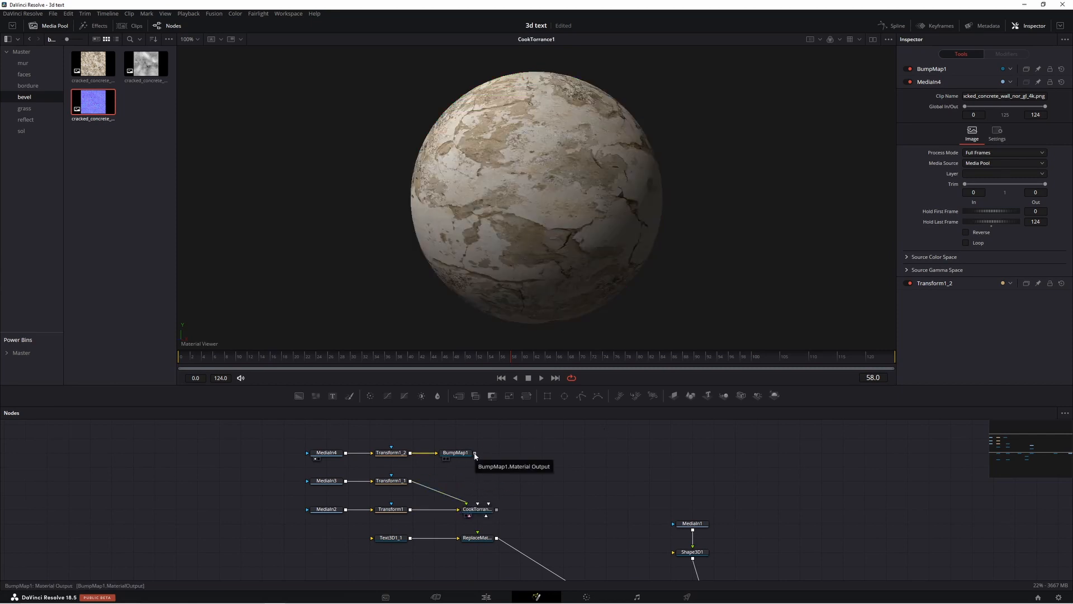
{"action": "left_click_drag", "start_coordinate": [474, 453], "coordinate": [479, 511]}
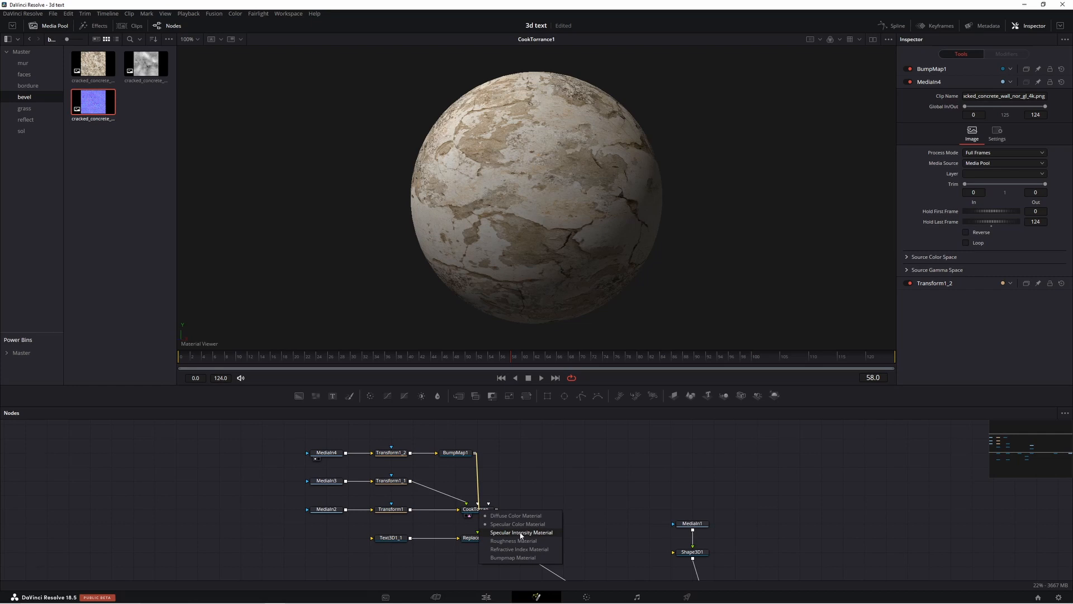
{"action": "left_click", "coordinate": [517, 558]}
{"action": "left_click_drag", "start_coordinate": [579, 244], "coordinate": [580, 213]}
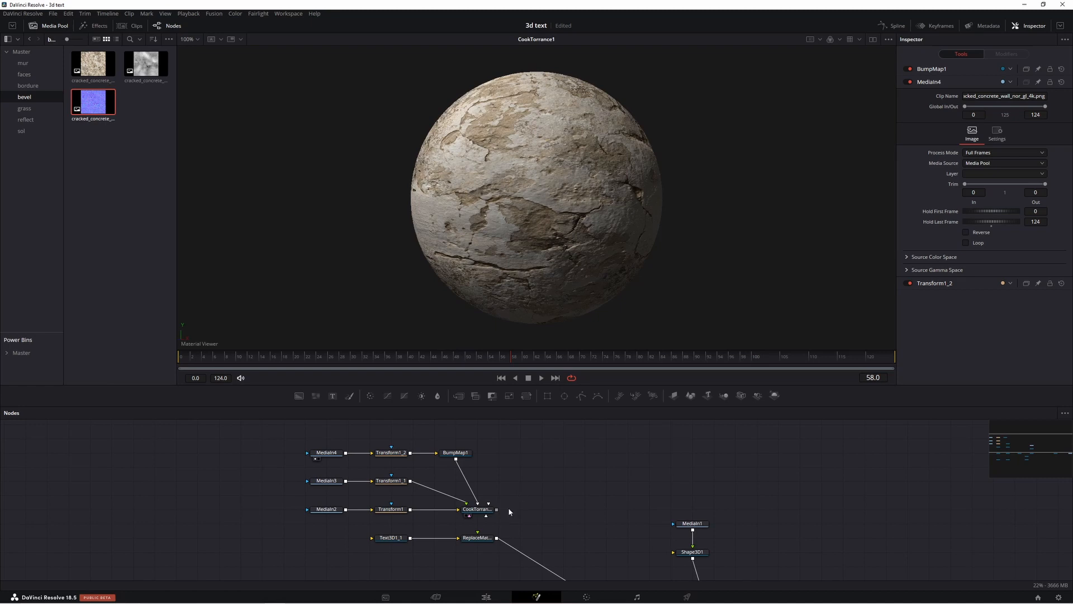
- Connect CookTorrance1 to the material input of Text3D1_1's ReplaceMaterial node and view the textured bevel in Merge3D2
{"action": "left_click_drag", "start_coordinate": [497, 512], "coordinate": [478, 537]}
{"action": "left_click_drag", "start_coordinate": [551, 554], "coordinate": [515, 486]}
{"action": "left_click", "coordinate": [552, 530]}
{"action": "key", "text": "1"}
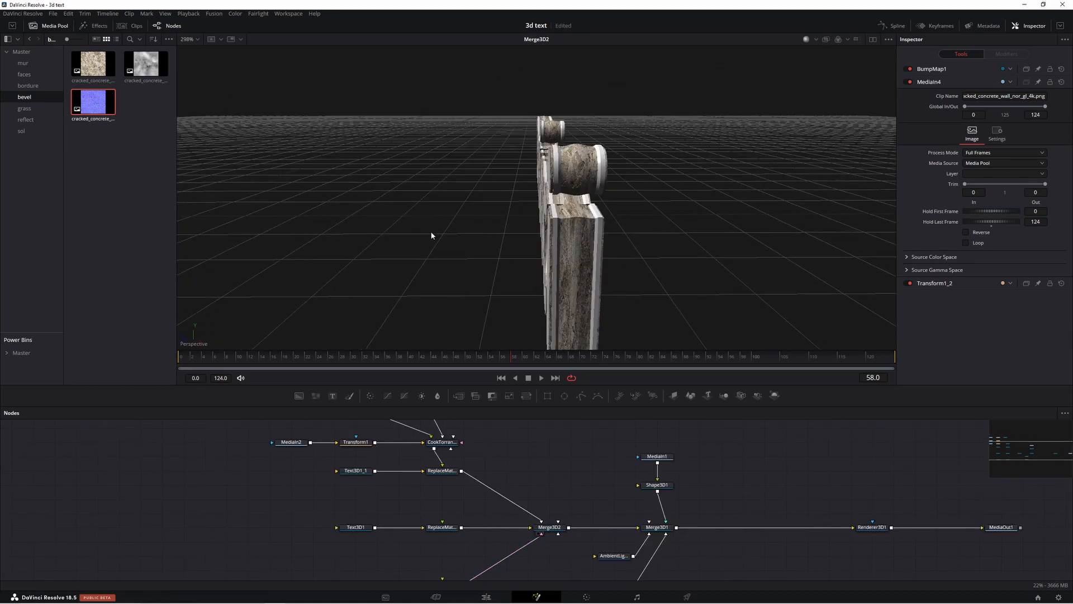
{"action": "left_click_drag", "start_coordinate": [423, 214], "coordinate": [457, 201]}
{"action": "left_click_drag", "start_coordinate": [405, 159], "coordinate": [346, 163]}
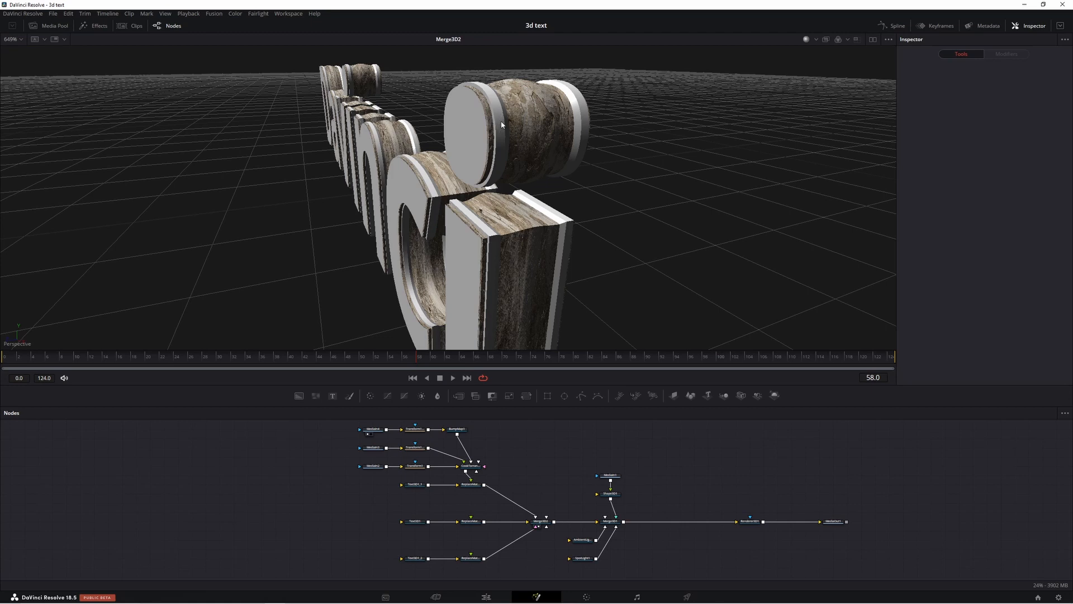
- Add a Blinn material node in the empty area beside Text3D1_2
{"action": "left_click_drag", "start_coordinate": [344, 427], "coordinate": [479, 474]}
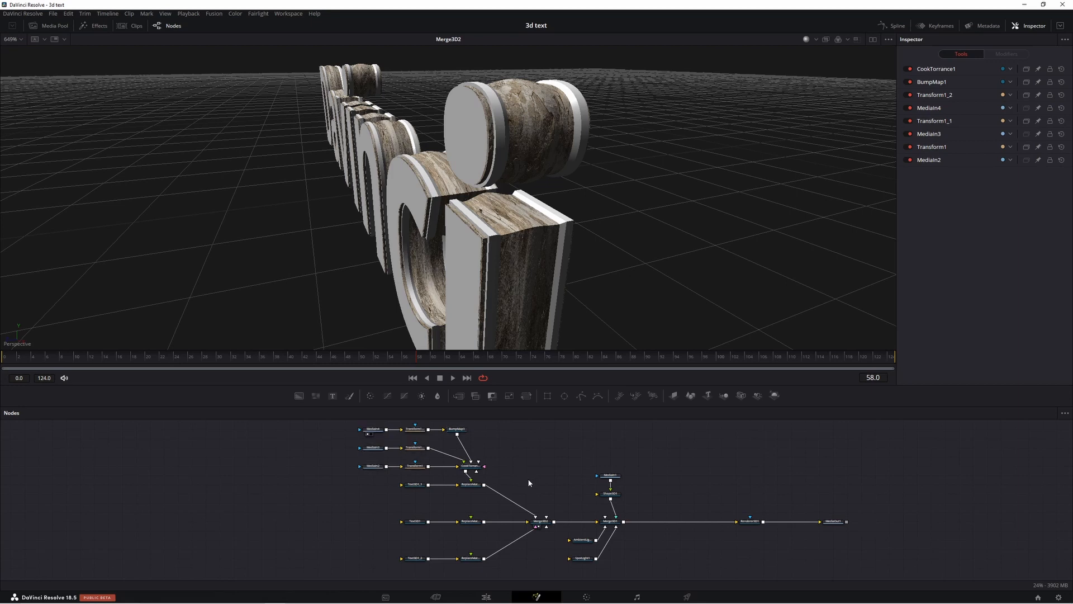
{"action": "scroll", "coordinate": [529, 479], "scroll_direction": "up", "scroll_amount": 3}
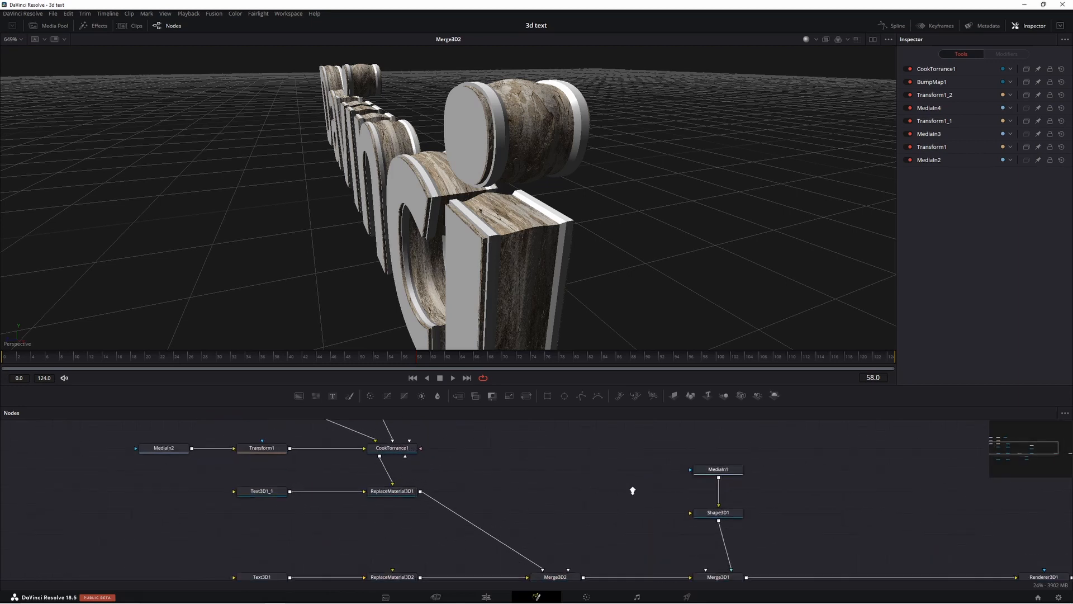
{"action": "left_click_drag", "start_coordinate": [602, 514], "coordinate": [734, 358]}
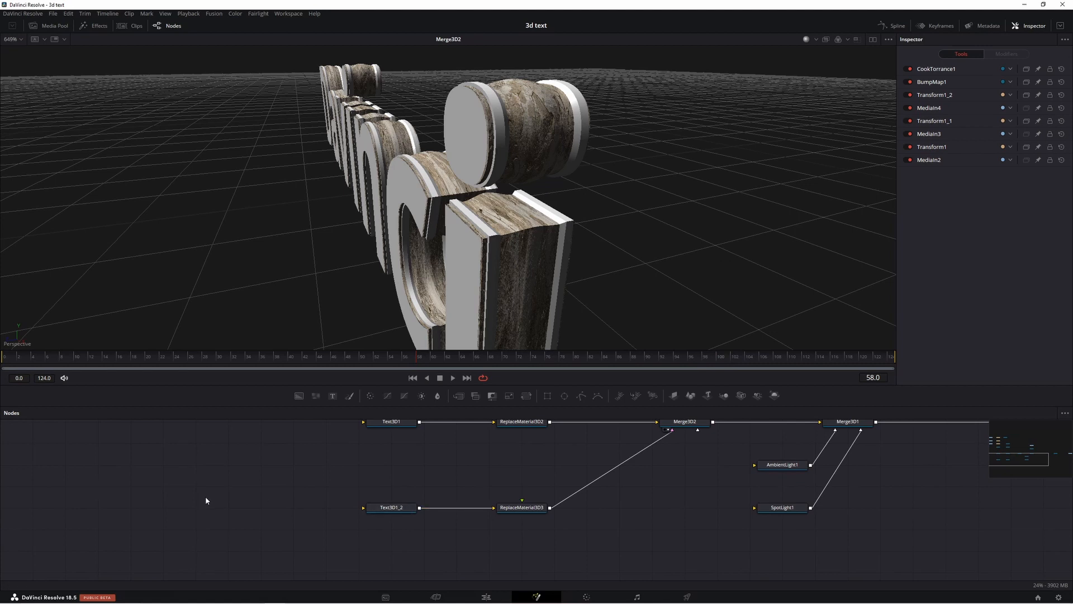
{"action": "key", "text": "shift+space"}
{"action": "type", "text": "bl"}
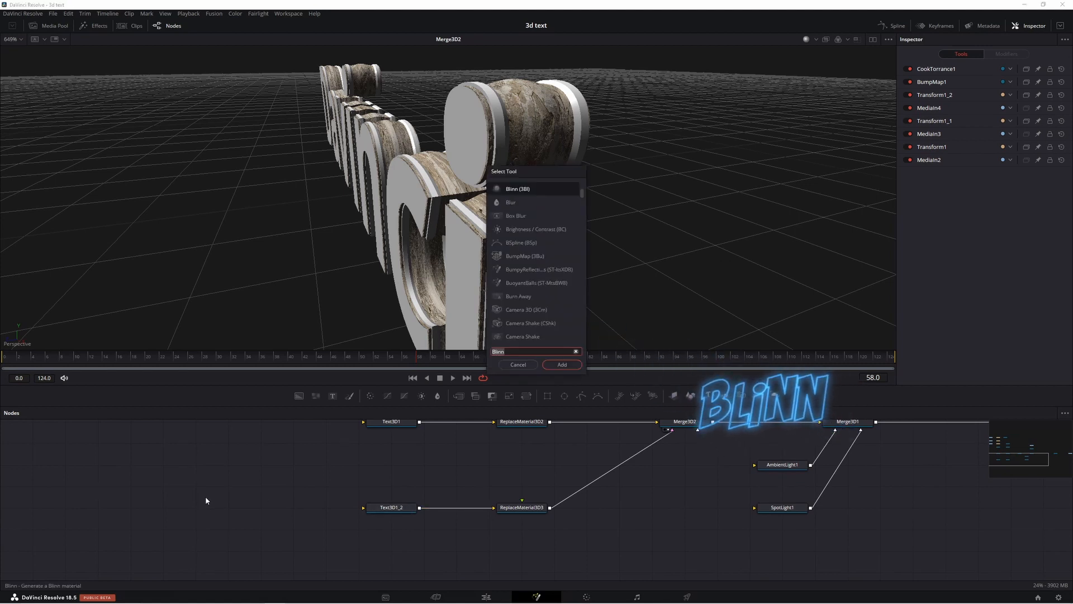
{"action": "type", "text": "inn"}
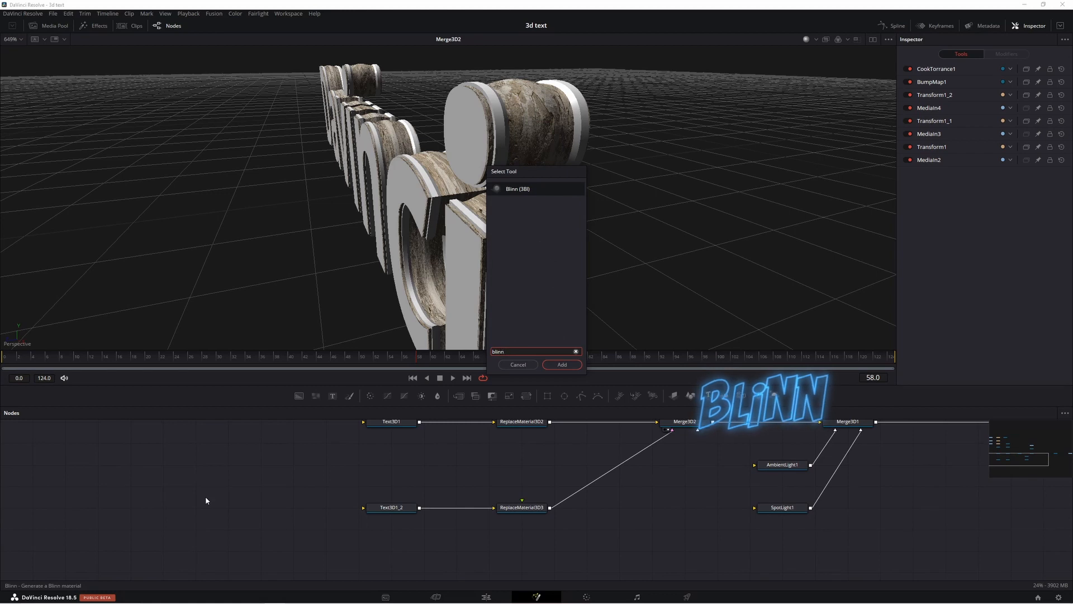
{"action": "key", "text": "Return"}
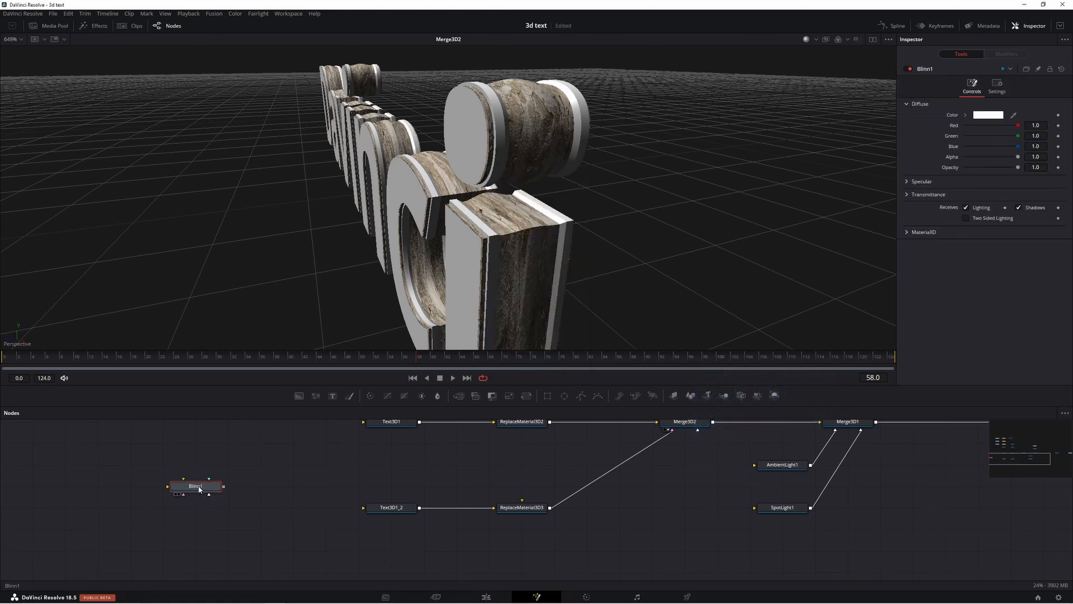
- Preview Blinn1 on the material sphere and expand its specular settings
{"action": "key", "text": "1"}
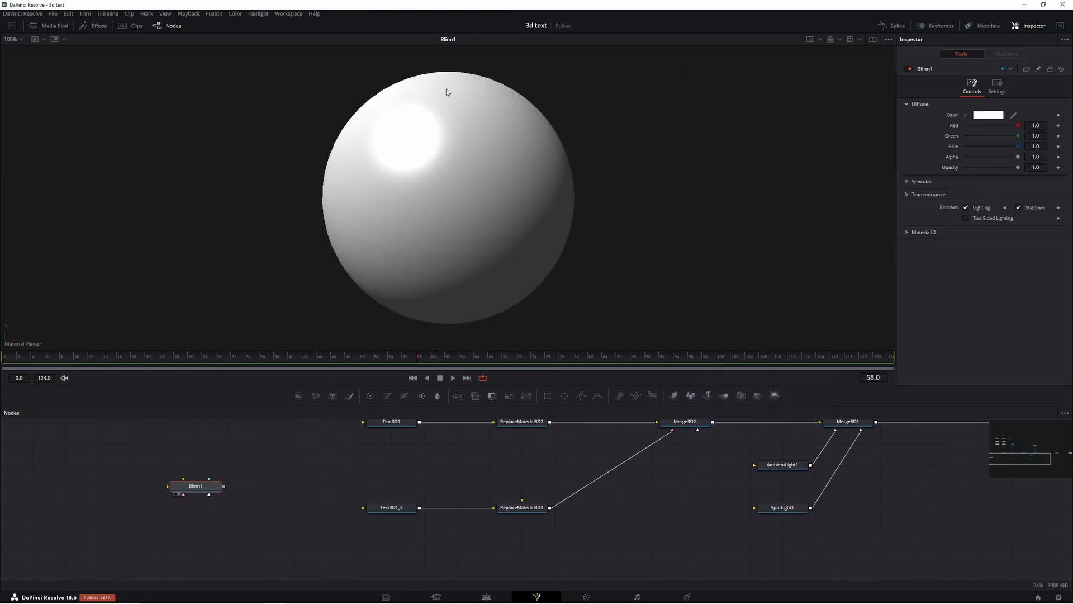
{"action": "mouse_move", "coordinate": [1019, 136]}
{"action": "left_mouse_down"}
{"action": "mouse_move", "coordinate": [997, 138]}
{"action": "mouse_move", "coordinate": [1020, 139]}
{"action": "left_mouse_up"}
{"action": "left_click", "coordinate": [923, 182]}
{"action": "mouse_move", "coordinate": [1019, 213]}
{"action": "left_mouse_down"}
{"action": "mouse_move", "coordinate": [969, 217]}
{"action": "mouse_move", "coordinate": [1021, 214]}
{"action": "left_mouse_up"}
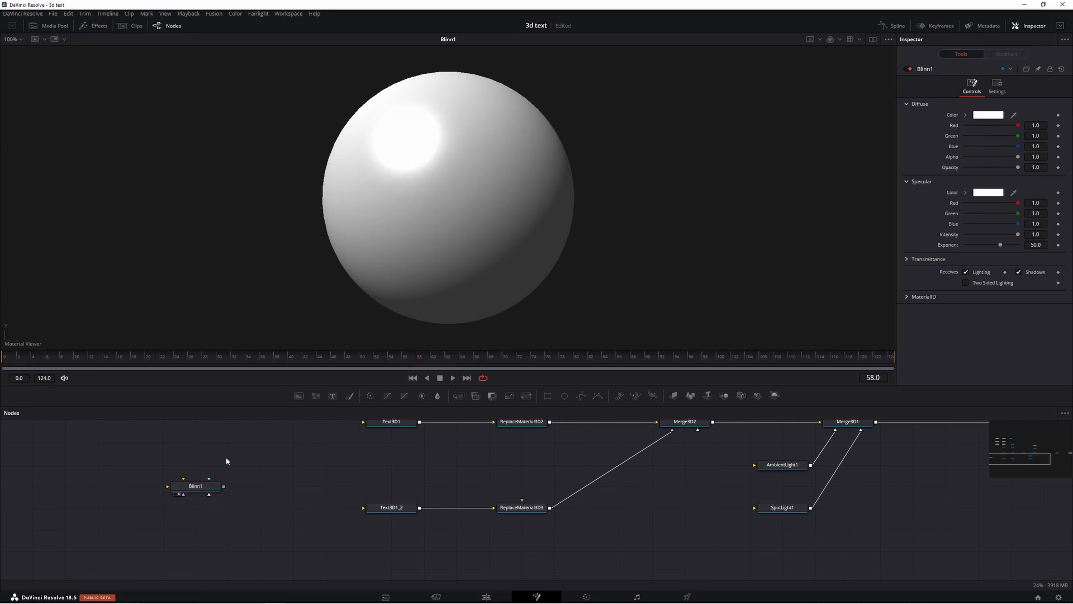
- Add a Background node feeding Blinn1 and set its colour to red 0.047, green 0.039, blue 0.047
{"action": "left_click", "coordinate": [299, 395]}
{"action": "left_click_drag", "start_coordinate": [243, 461], "coordinate": [167, 485]}
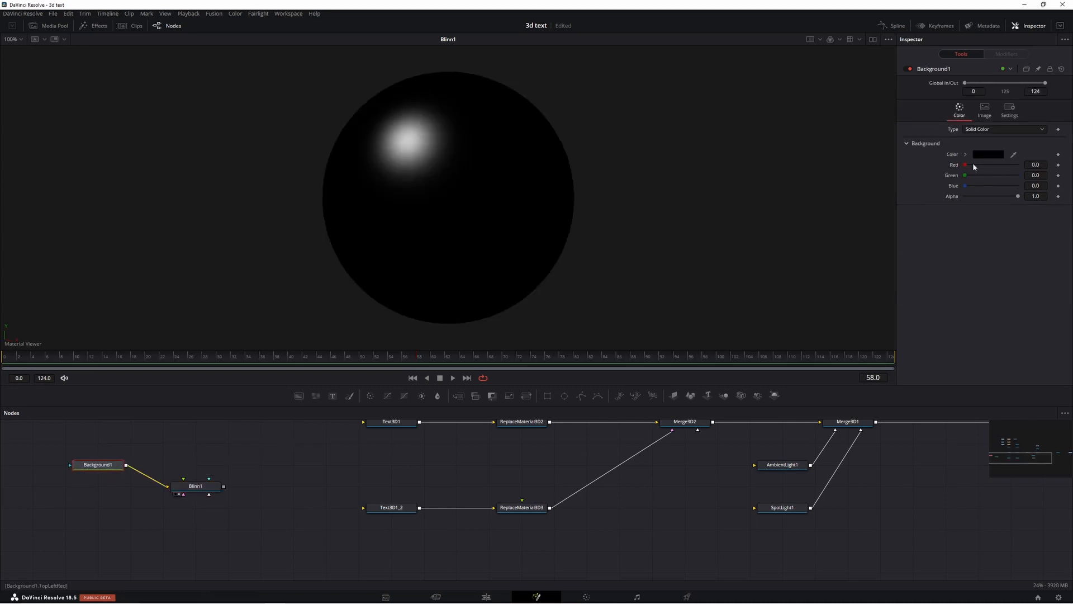
{"action": "left_click_drag", "start_coordinate": [965, 164], "coordinate": [969, 186]}
{"action": "left_click_drag", "start_coordinate": [426, 182], "coordinate": [481, 154]}
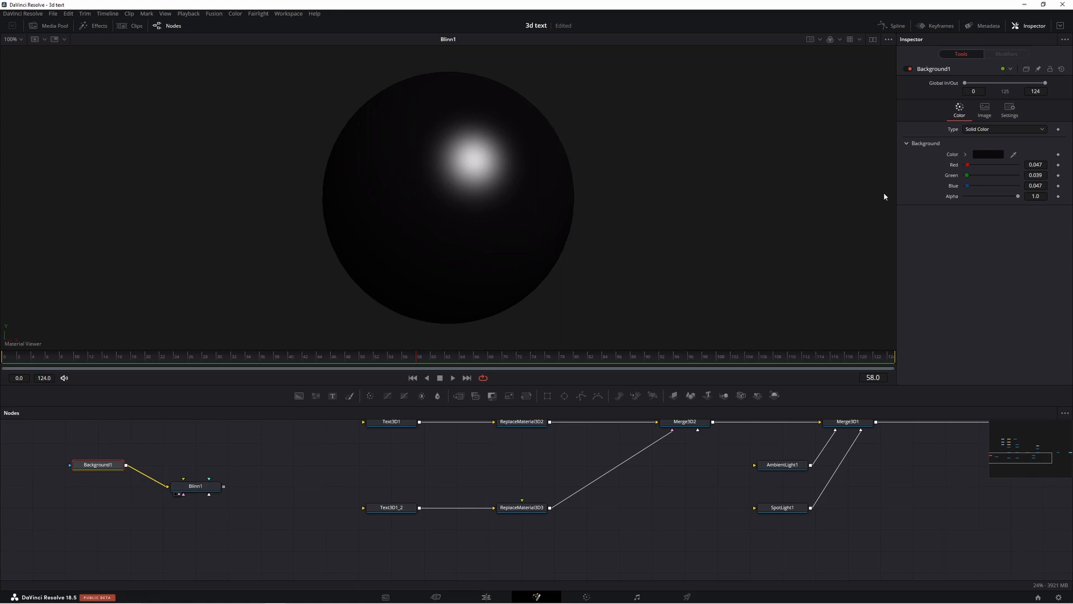
- Recolour Background1 yellow with red 0.858, green 0.803, blue 0.0, set Blinn1's specular intensity to 0.772, and align Background1 with Blinn1
{"action": "left_click", "coordinate": [198, 488]}
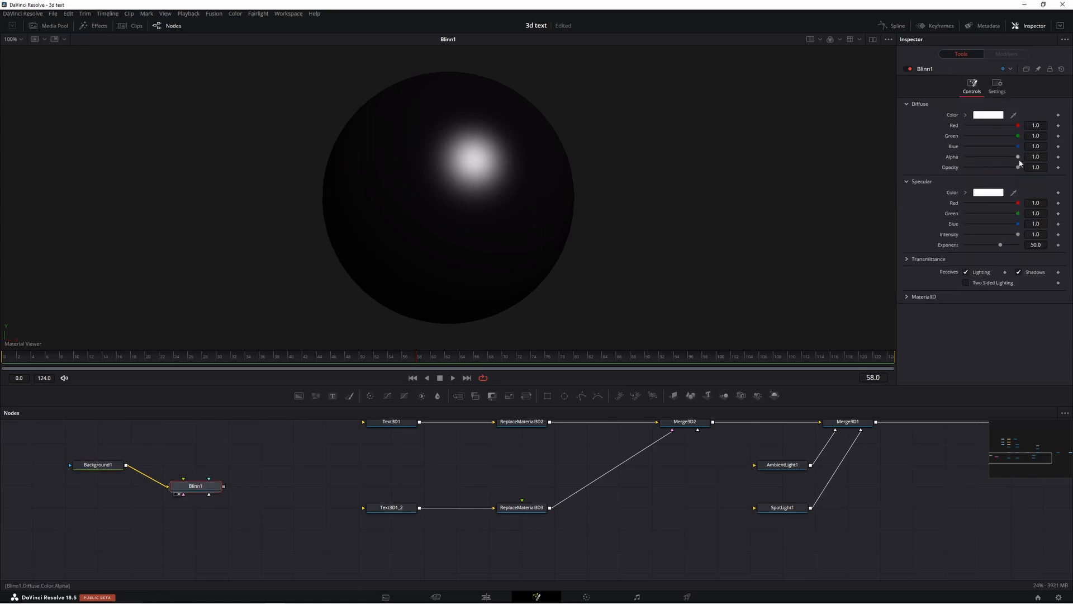
{"action": "left_click_drag", "start_coordinate": [1018, 234], "coordinate": [1000, 234]}
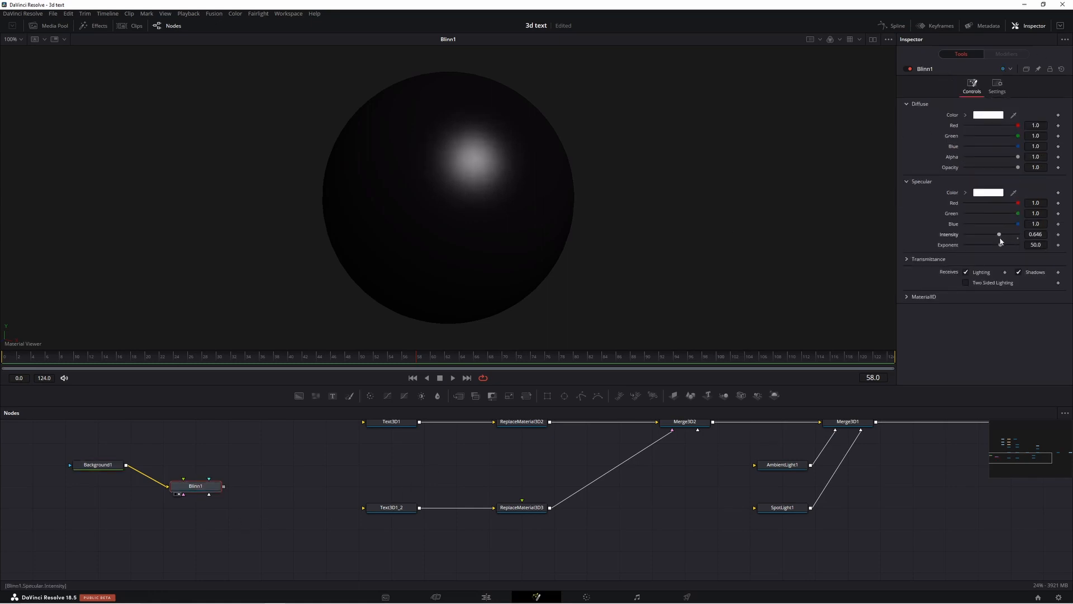
{"action": "left_click", "coordinate": [86, 466]}
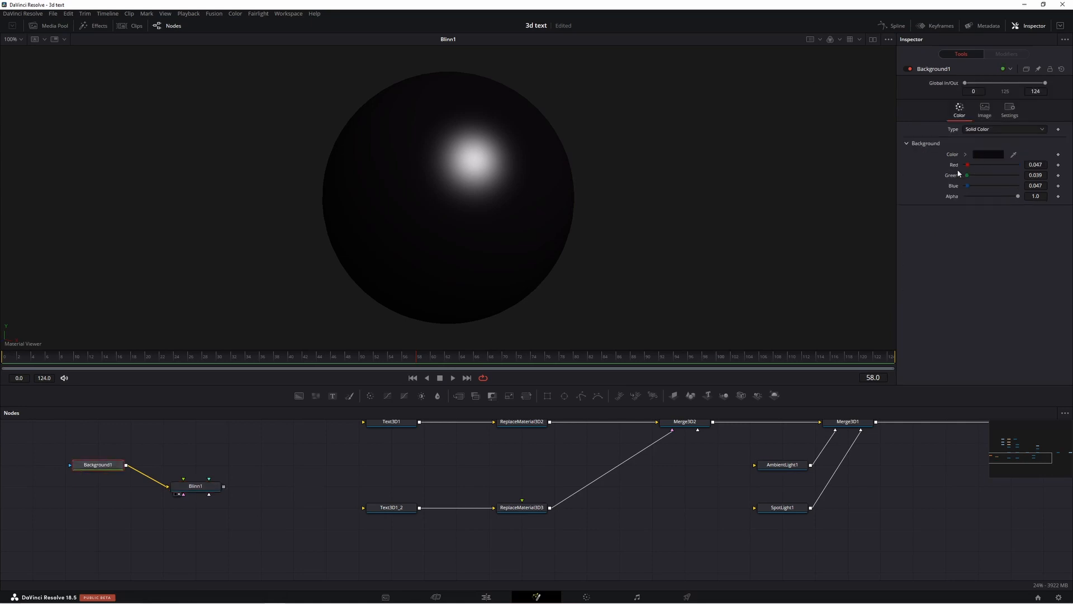
{"action": "left_click_drag", "start_coordinate": [967, 187], "coordinate": [1008, 179]}
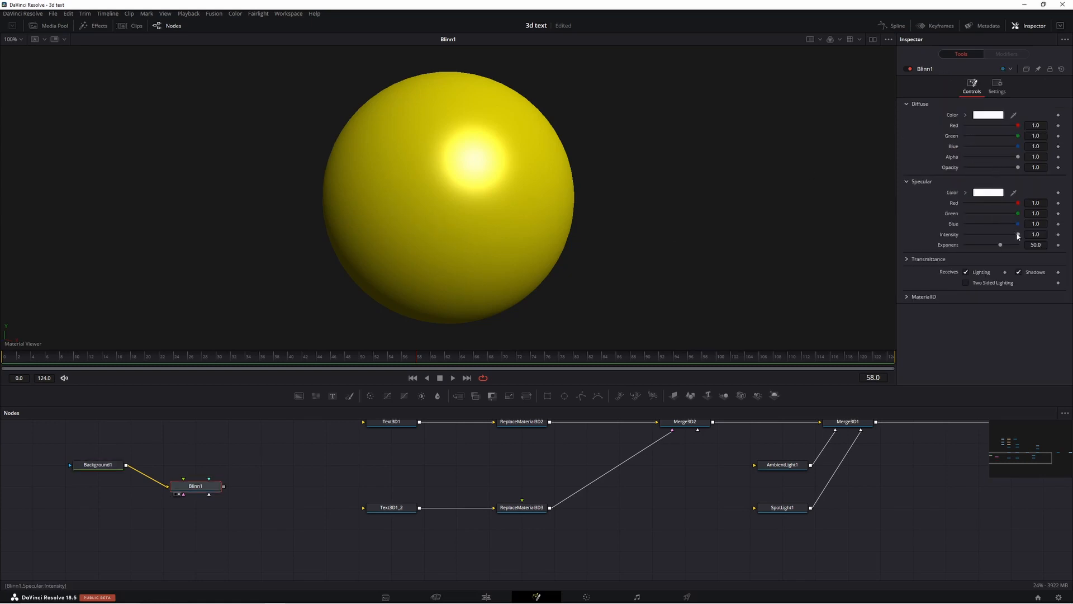
{"action": "left_click_drag", "start_coordinate": [1018, 235], "coordinate": [1007, 235]}
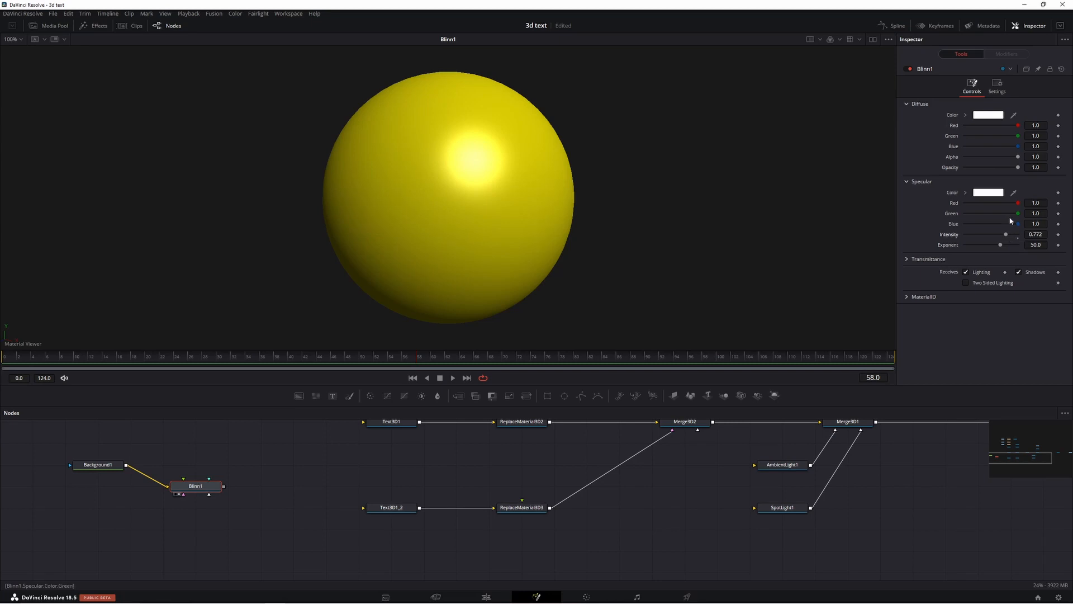
{"action": "left_click_drag", "start_coordinate": [118, 465], "coordinate": [117, 486]}
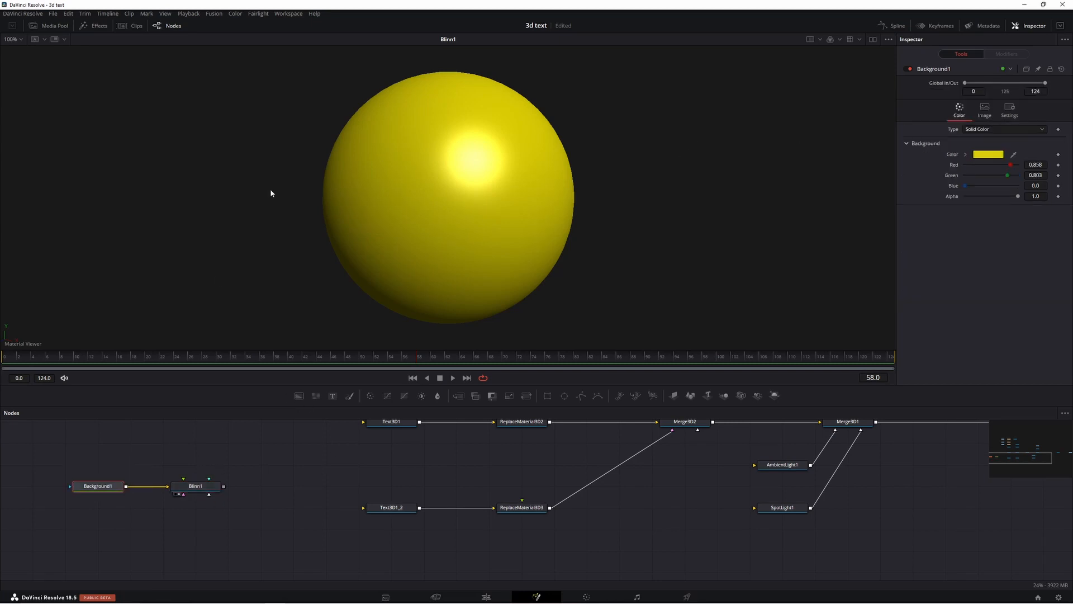
- Add a SphereMap node above Blinn1 and preview it
{"action": "left_click", "coordinate": [240, 475]}
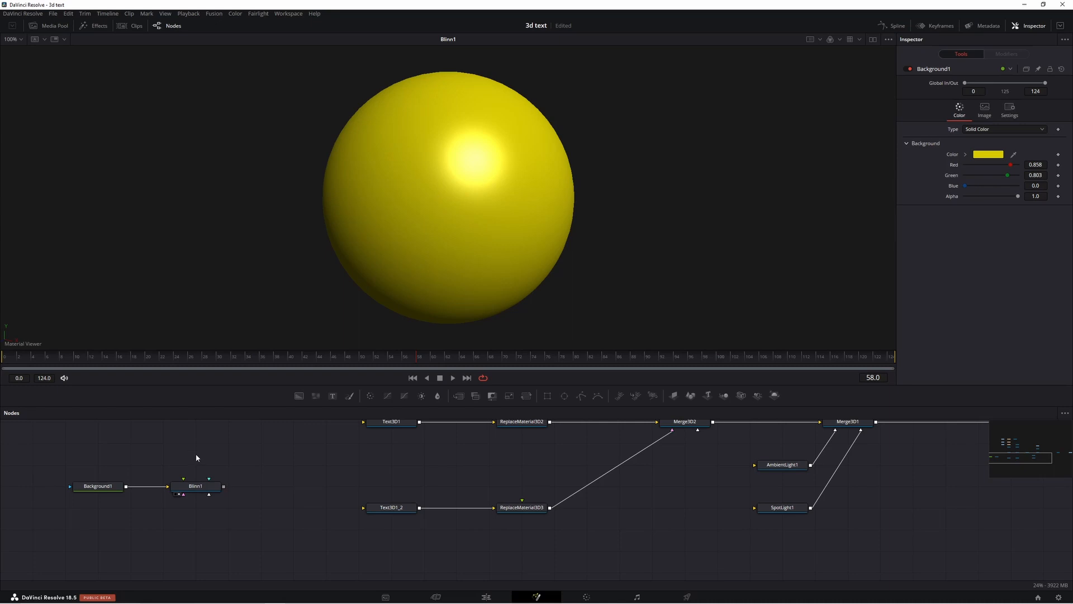
{"action": "key", "text": "shift+space"}
{"action": "type", "text": "blinn"}
{"action": "key", "text": "BackSpace"}
{"action": "key", "text": "BackSpace"}
{"action": "key", "text": "BackSpace"}
{"action": "key", "text": "BackSpace"}
{"action": "key", "text": "BackSpace"}
{"action": "type", "text": "sph"}
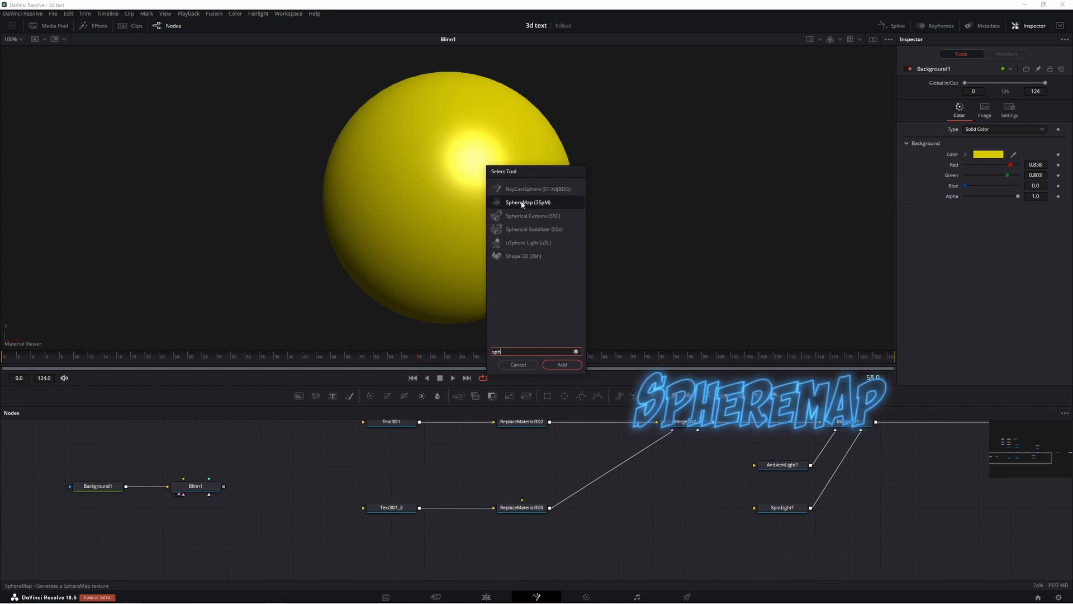
{"action": "left_click", "coordinate": [522, 203]}
{"action": "key", "text": "Return"}
{"action": "left_click", "coordinate": [178, 473]}
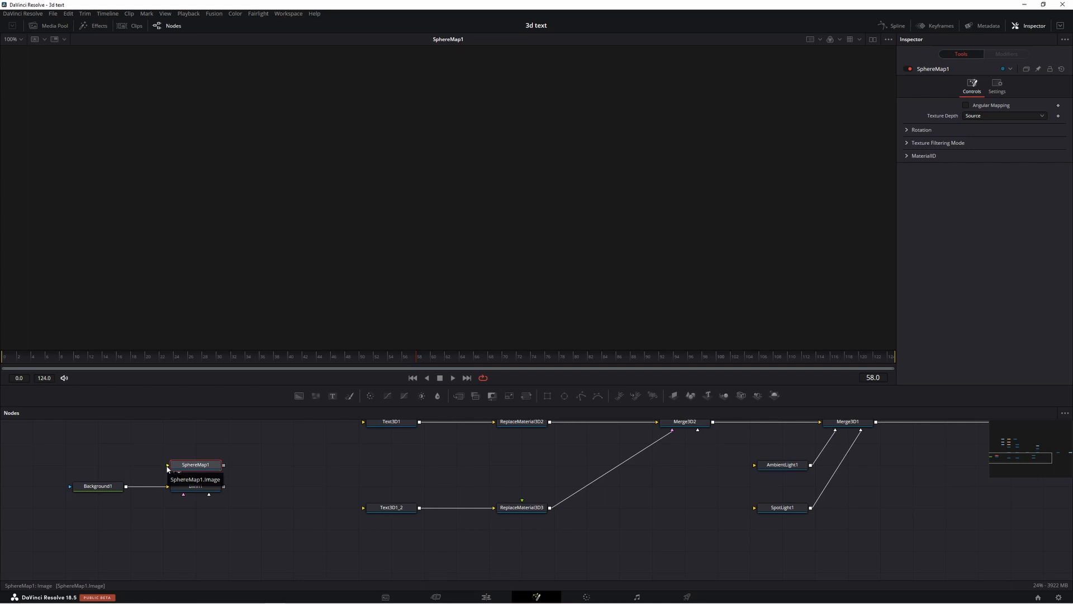
- Feed the first image of the media pool's reflect bin into SphereMap1 and inspect the mapping on the sphere
{"action": "left_click", "coordinate": [45, 26]}
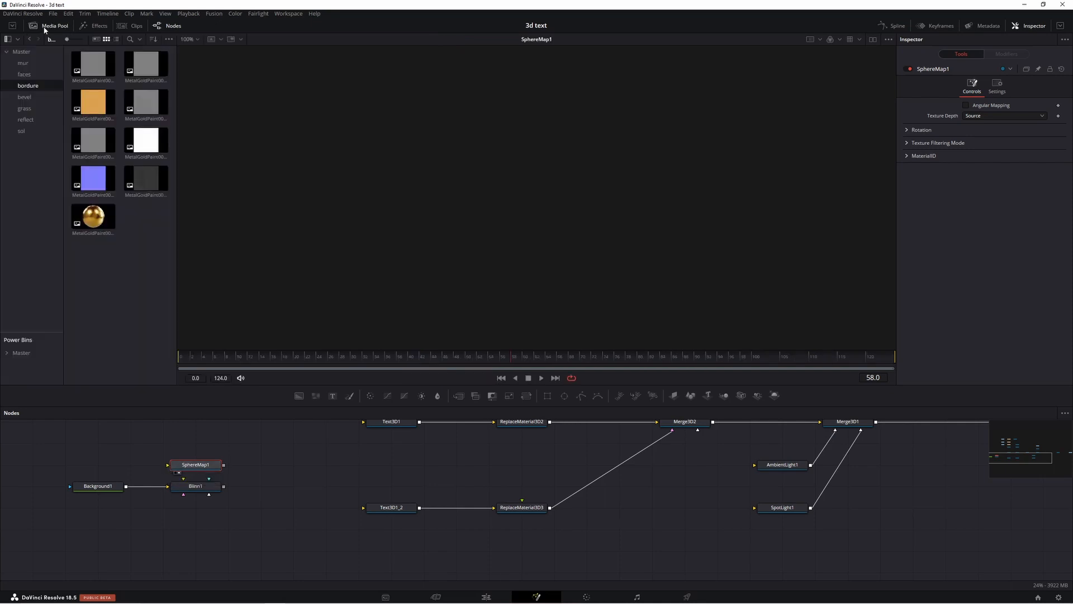
{"action": "left_click", "coordinate": [26, 121]}
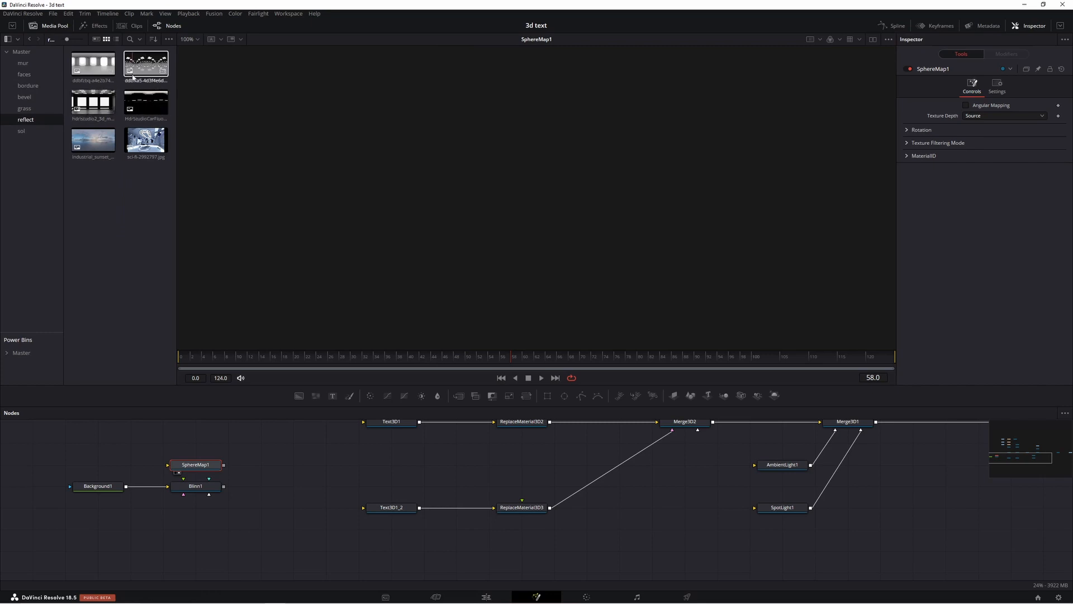
{"action": "left_click", "coordinate": [143, 97]}
{"action": "left_click", "coordinate": [94, 64]}
{"action": "left_click_drag", "start_coordinate": [94, 63], "coordinate": [174, 470]}
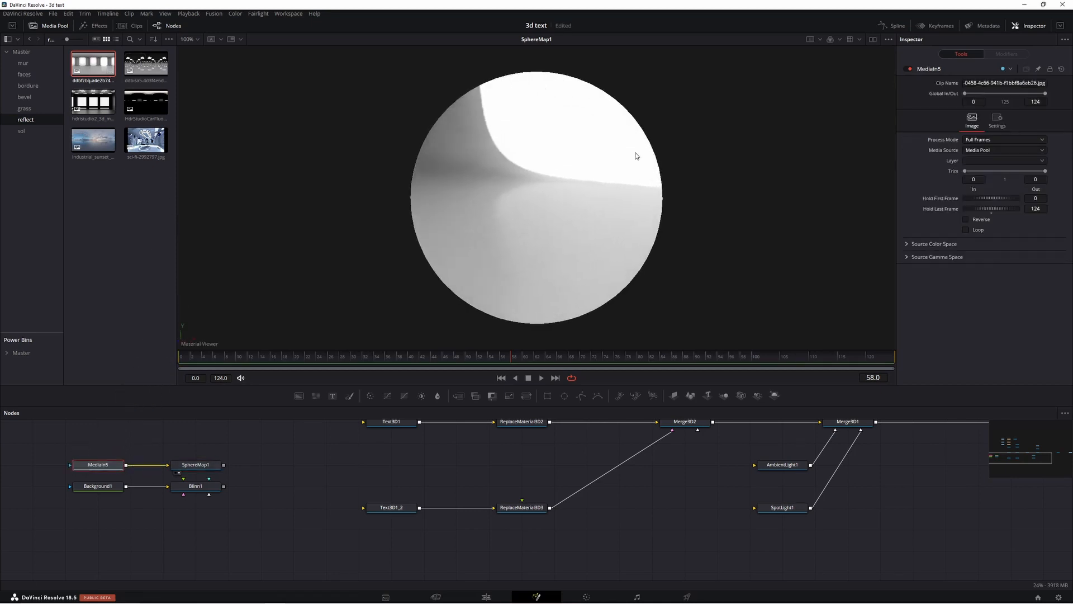
{"action": "left_click_drag", "start_coordinate": [642, 104], "coordinate": [592, 109]}
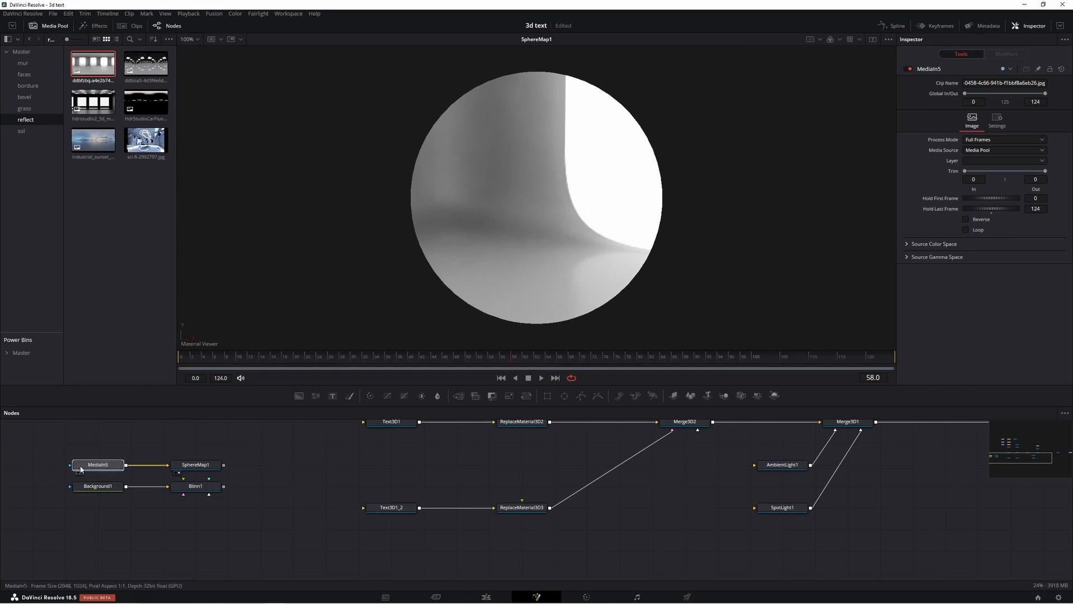
- Replace SphereMap1's source with the second image of the reflect bin and move both nodes further above Blinn1
{"action": "key", "text": "Delete"}
{"action": "left_click_drag", "start_coordinate": [146, 63], "coordinate": [170, 469]}
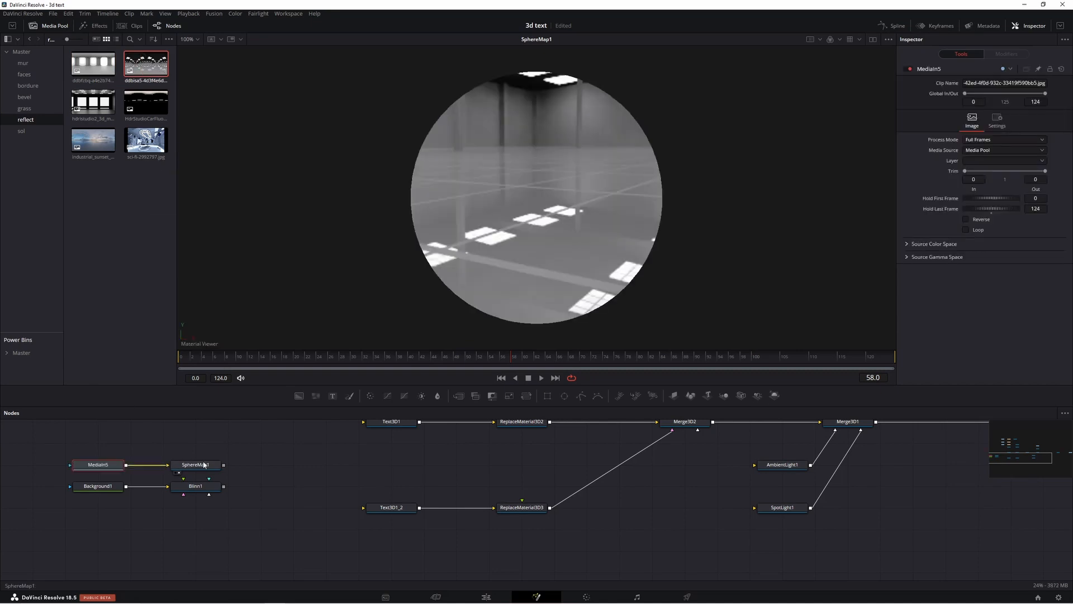
{"action": "left_click_drag", "start_coordinate": [534, 186], "coordinate": [574, 162]}
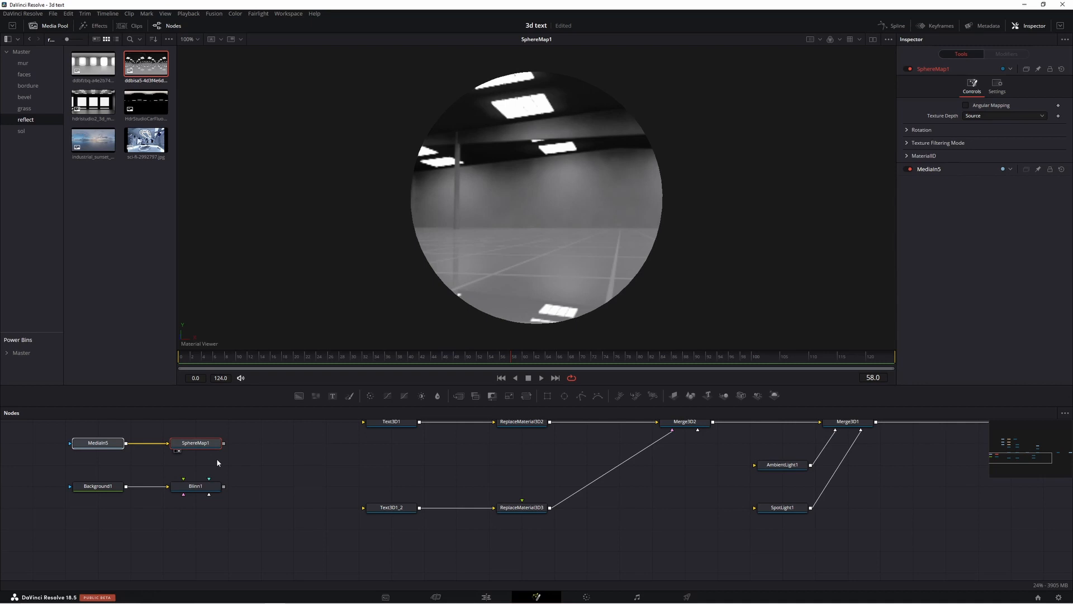
{"action": "left_click", "coordinate": [217, 462]}
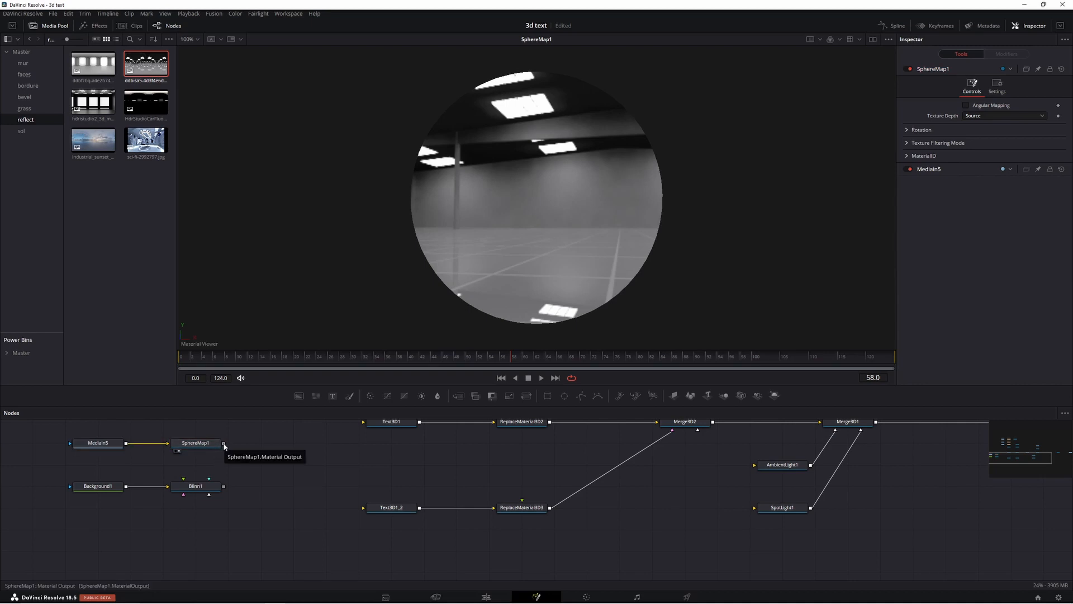
- Try connecting SphereMap1 directly to Blinn1 and examine the reflection on Blinn1's preview sphere
{"action": "left_click_drag", "start_coordinate": [223, 444], "coordinate": [216, 507]}
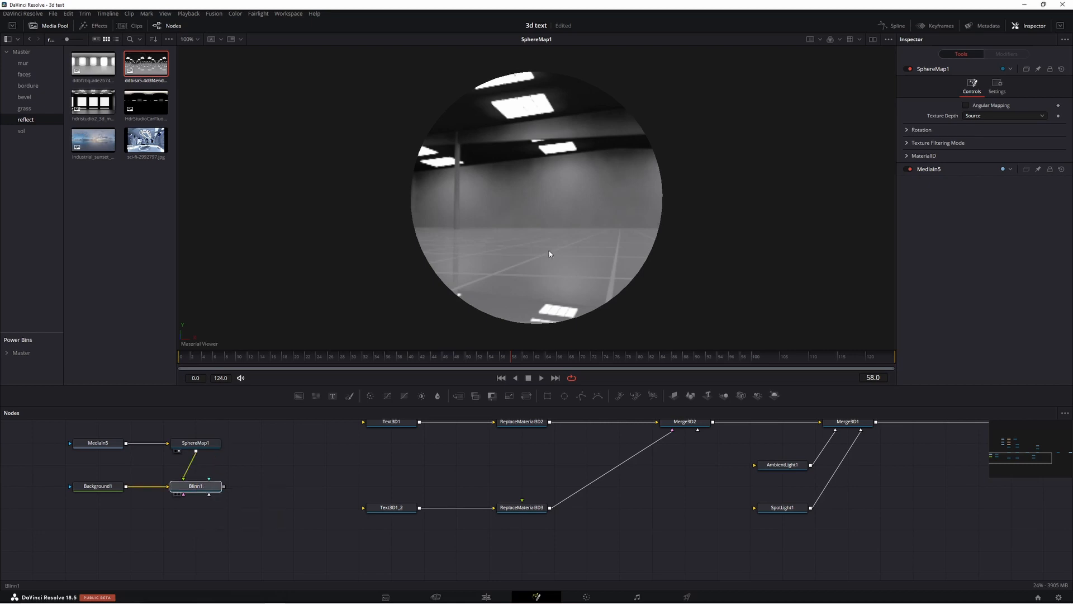
{"action": "key", "text": "1"}
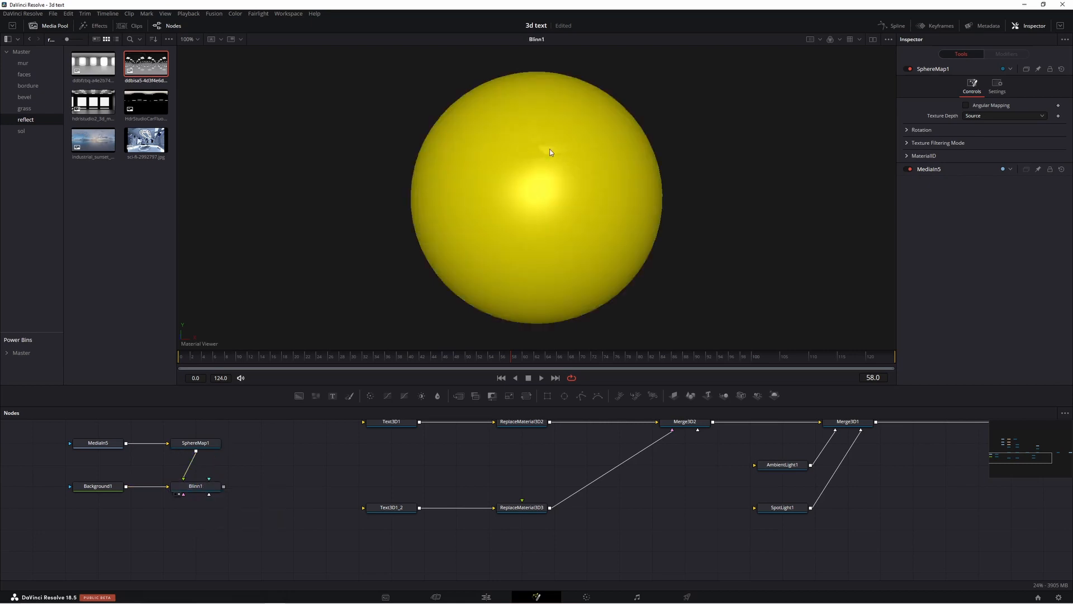
{"action": "left_click_drag", "start_coordinate": [552, 188], "coordinate": [565, 134]}
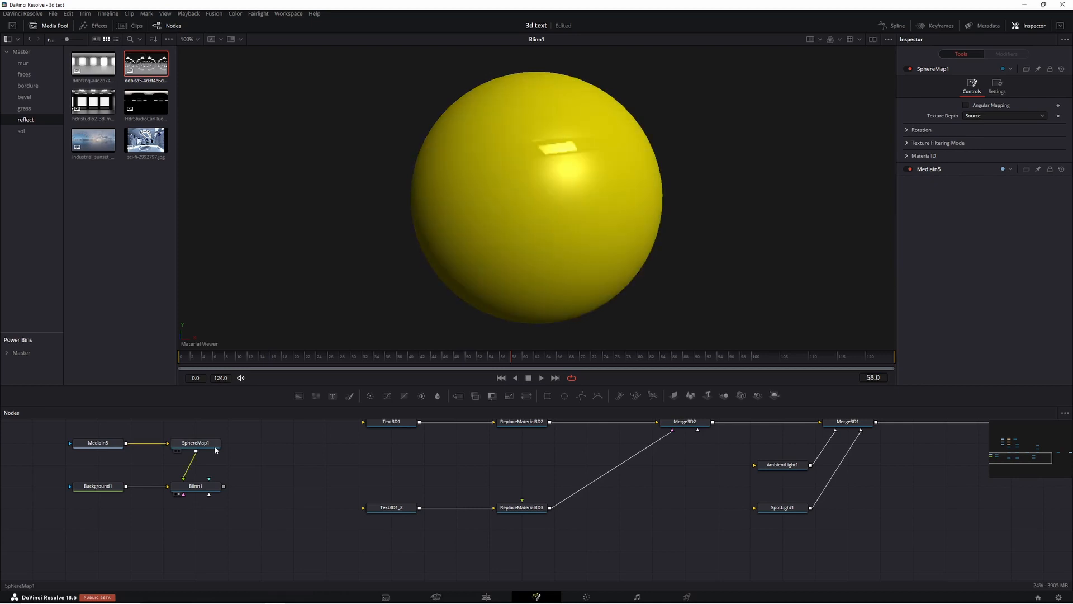
{"action": "left_click", "coordinate": [208, 444]}
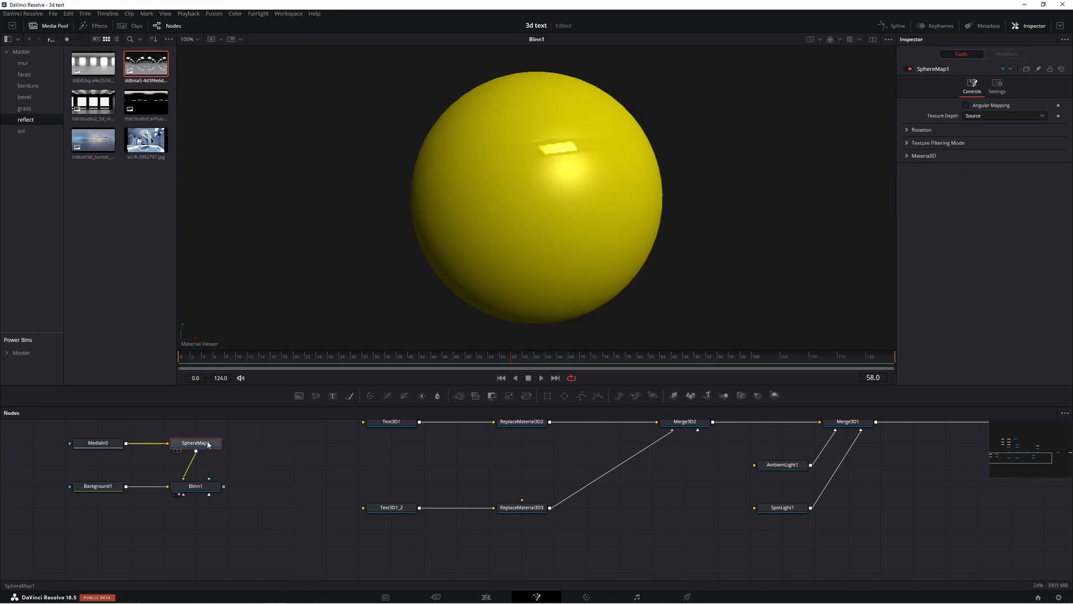
- Add a Reflect node after Blinn1, move it below the Blinn1 row, and preview it
{"action": "left_click", "coordinate": [200, 488]}
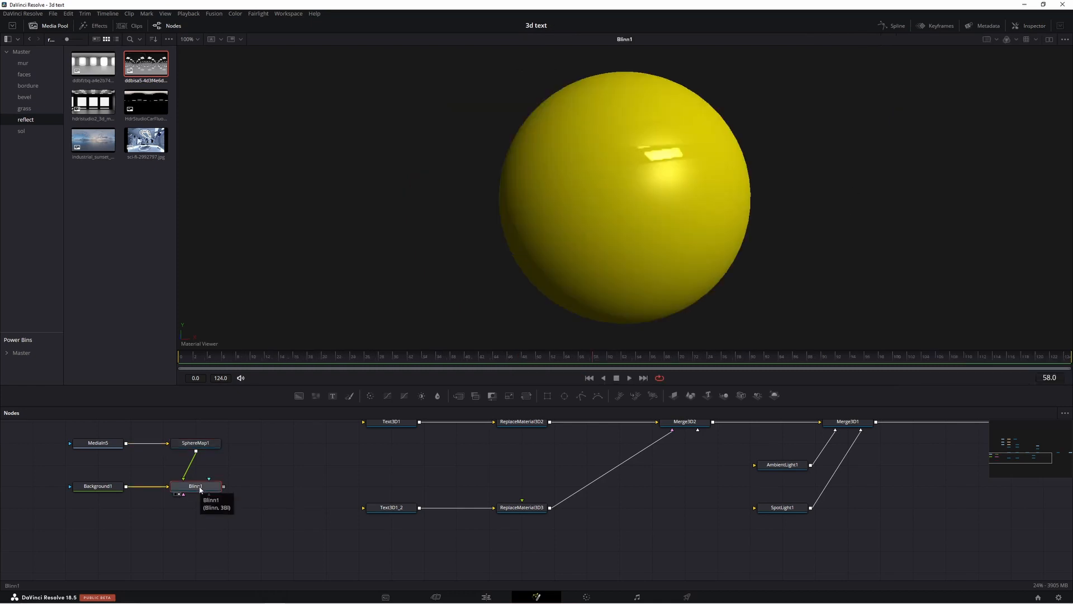
{"action": "key", "text": "shift+space"}
{"action": "type", "text": "ref"}
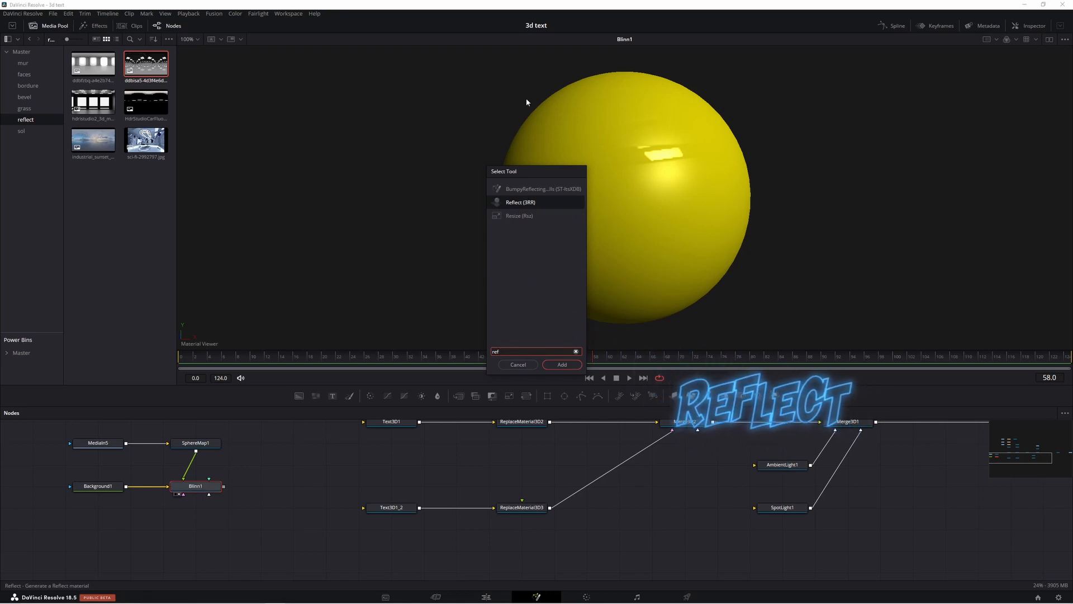
{"action": "left_click", "coordinate": [566, 365]}
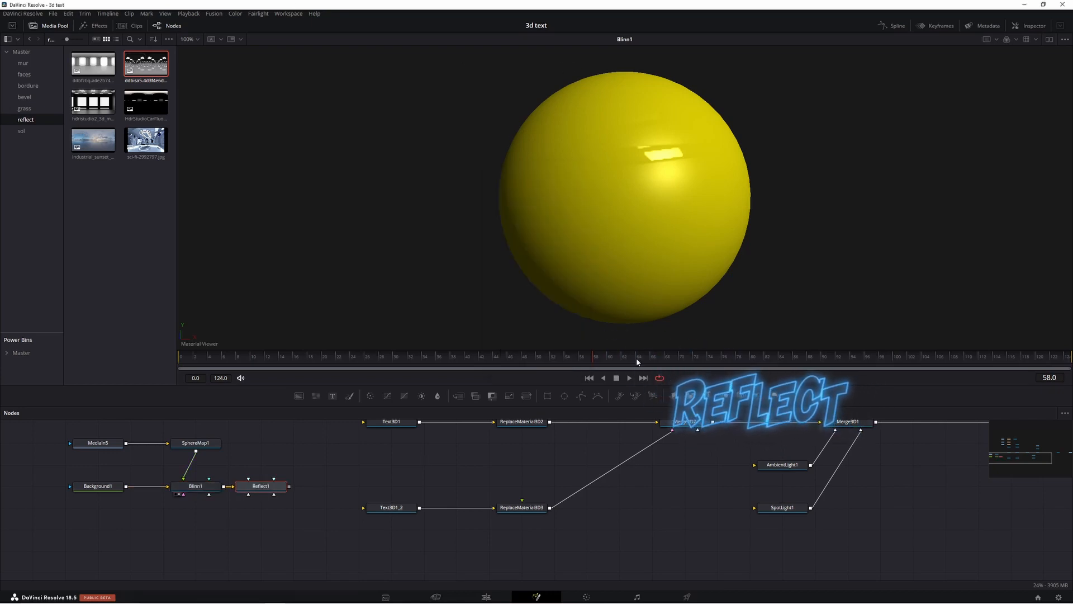
{"action": "left_click_drag", "start_coordinate": [263, 490], "coordinate": [262, 533]}
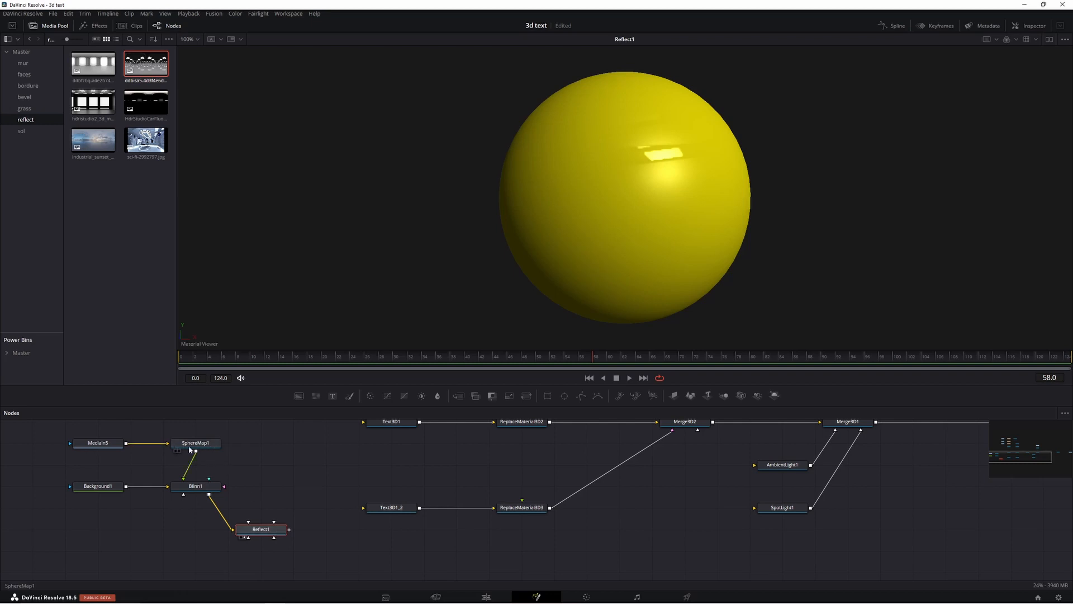
- Disconnect SphereMap1 from Blinn1 and connect it to Reflect1 as Reflection Color Material
{"action": "left_click", "coordinate": [186, 473]}
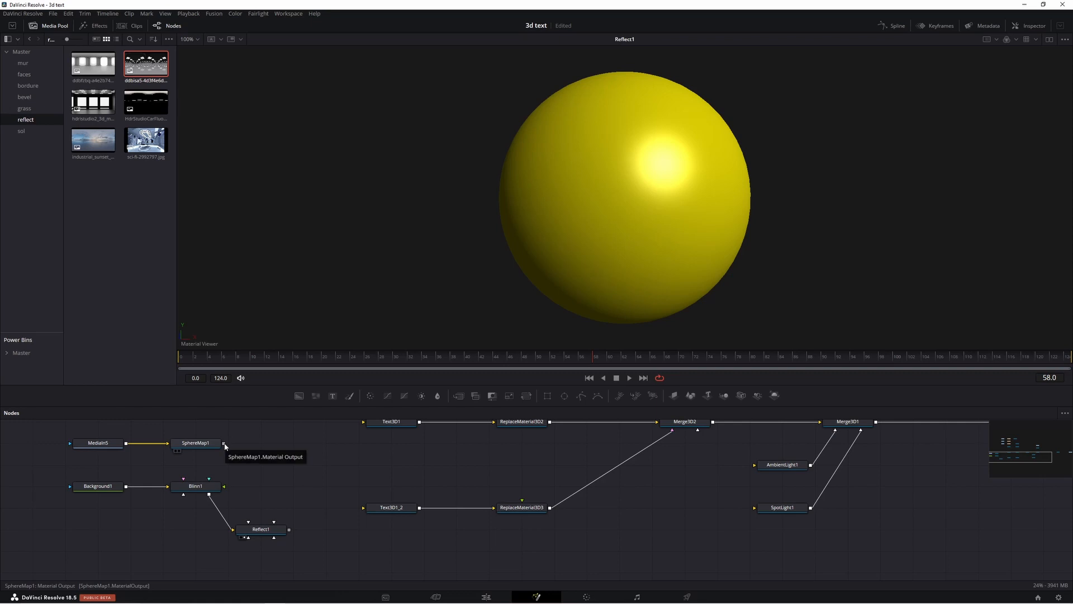
{"action": "left_click_drag", "start_coordinate": [223, 445], "coordinate": [264, 530]}
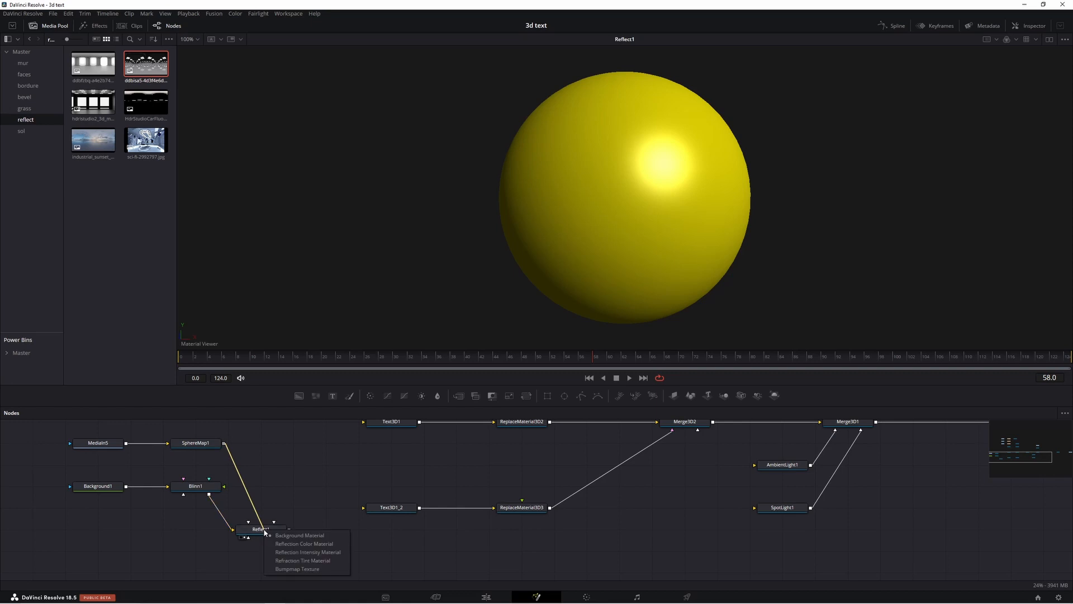
{"action": "left_click", "coordinate": [296, 544]}
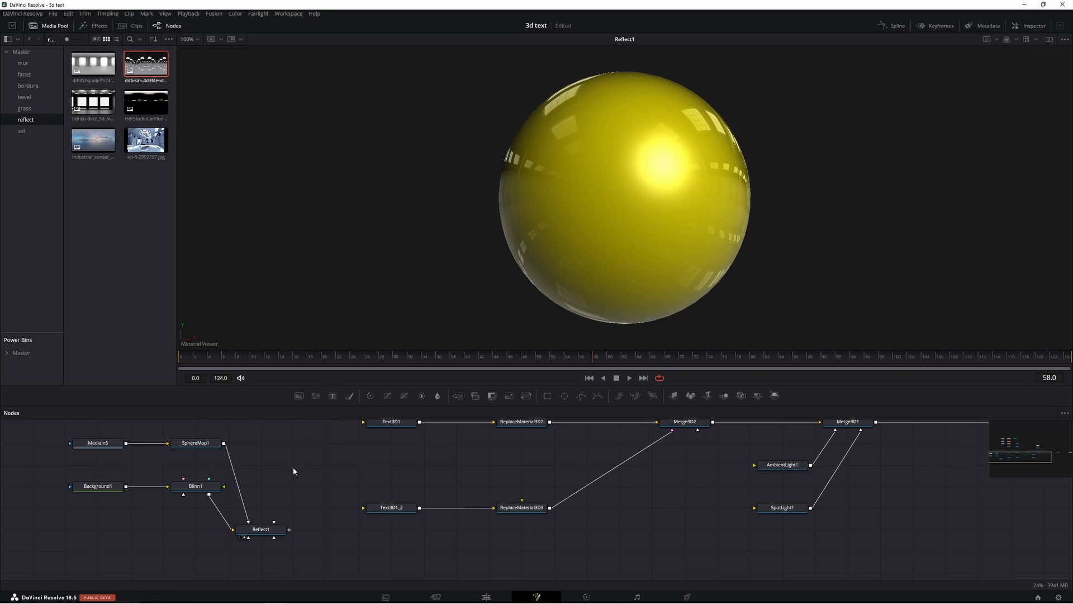
- Set Reflect1's Face On Strength to 0.346
{"action": "left_click", "coordinate": [260, 528]}
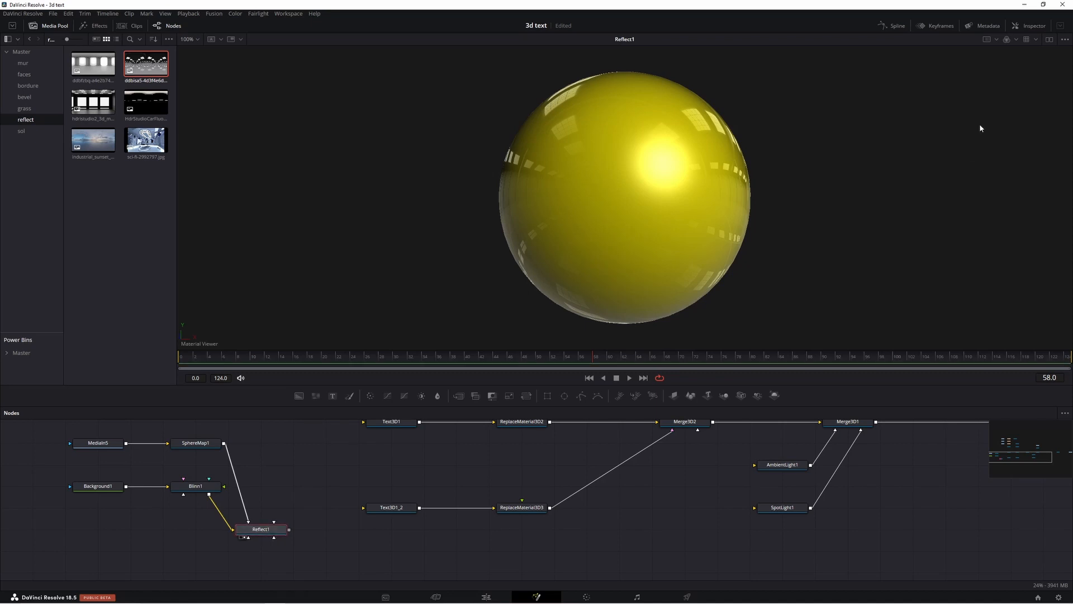
{"action": "left_click", "coordinate": [1030, 25]}
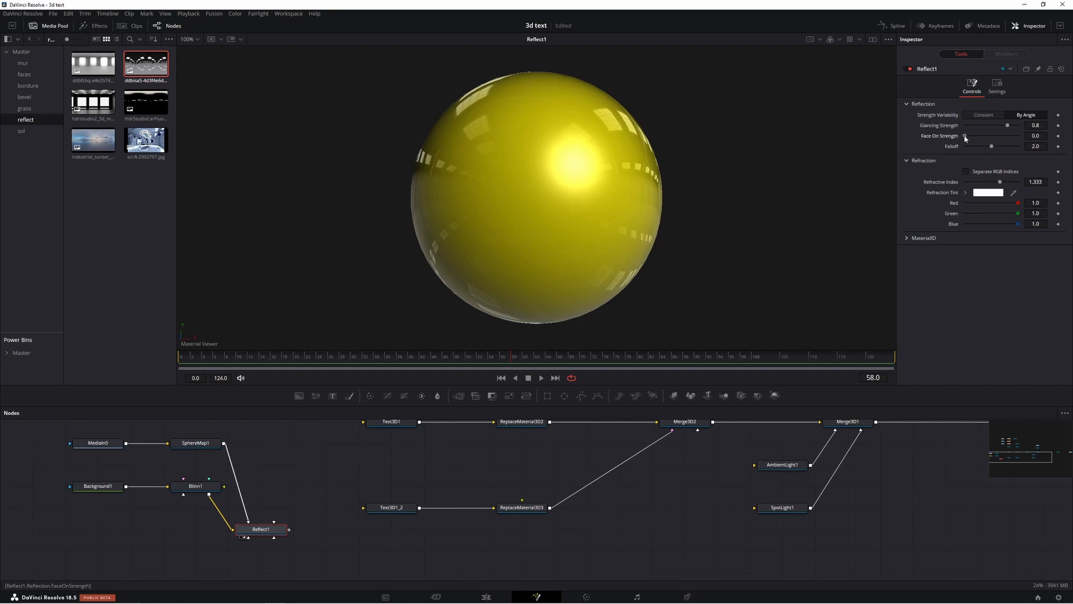
{"action": "left_click_drag", "start_coordinate": [965, 137], "coordinate": [1018, 137]}
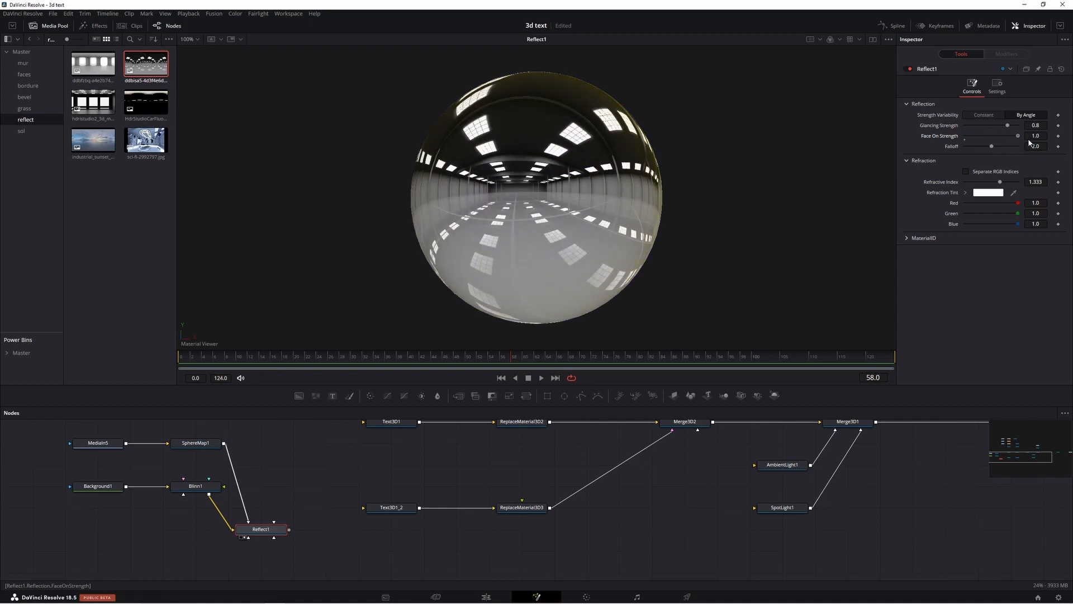
{"action": "left_click_drag", "start_coordinate": [1018, 137], "coordinate": [984, 147]}
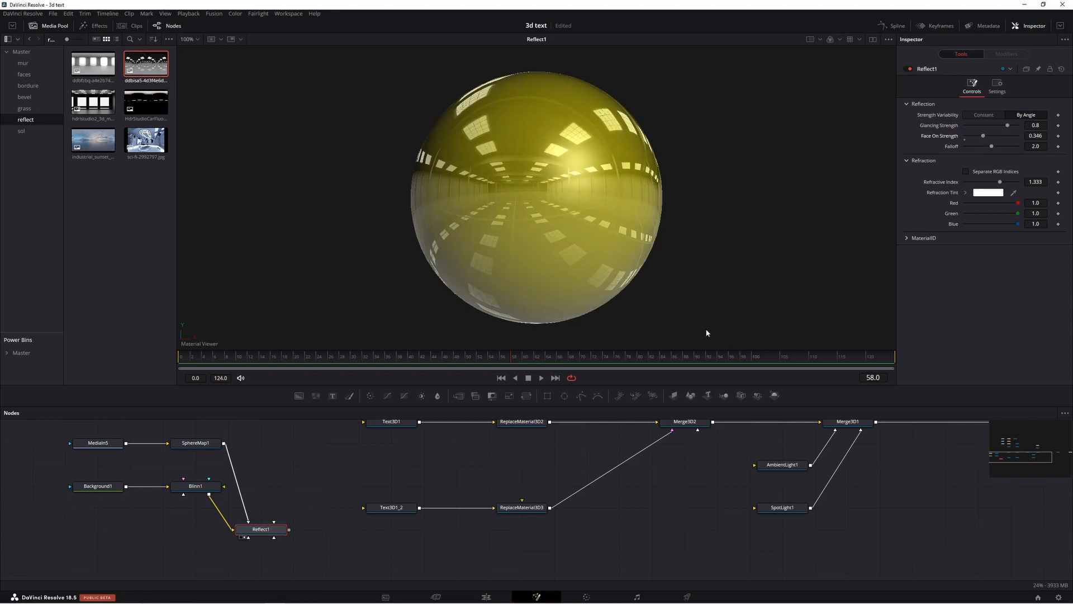
- Move the Reflect1 material group below Text3D1_2, connect Reflect1 to ReplaceMaterial3D3's material input, and preview Merge3D2
{"action": "left_click_drag", "start_coordinate": [263, 531], "coordinate": [296, 467]}
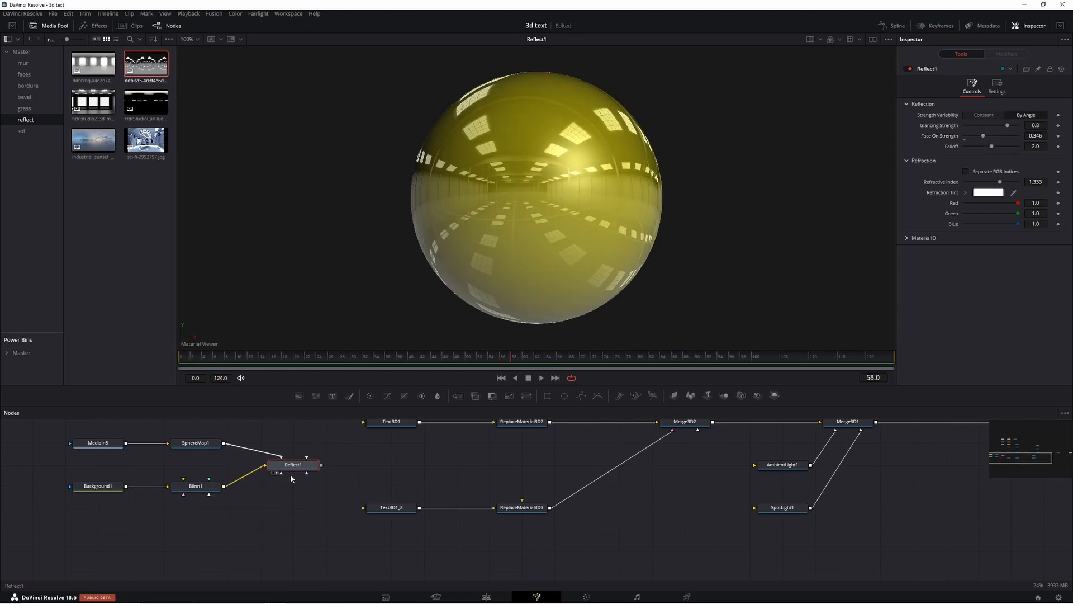
{"action": "left_click_drag", "start_coordinate": [317, 429], "coordinate": [67, 507]}
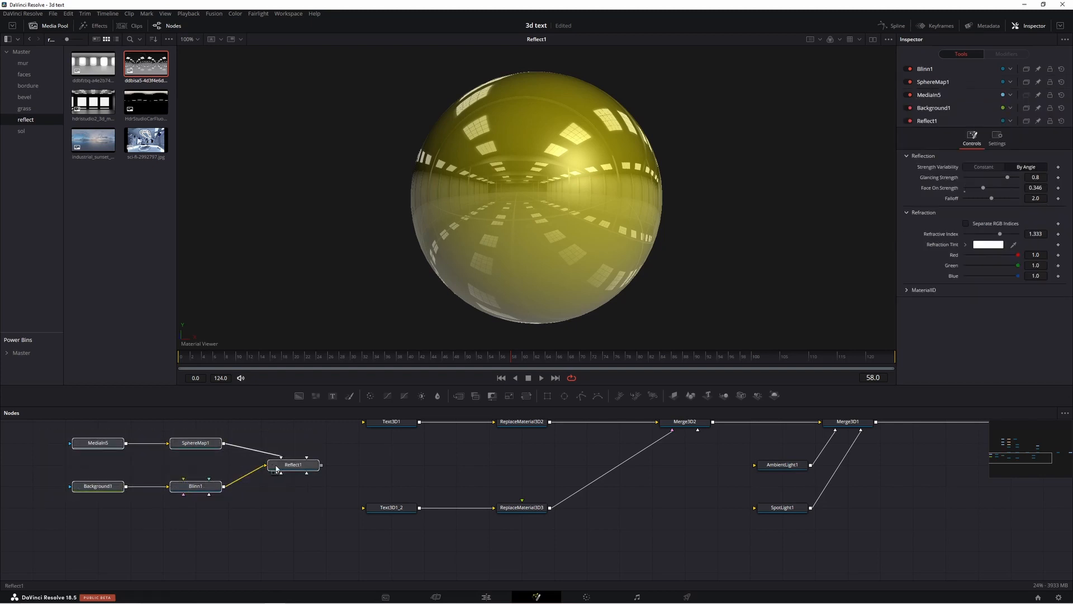
{"action": "left_click_drag", "start_coordinate": [285, 469], "coordinate": [513, 576]}
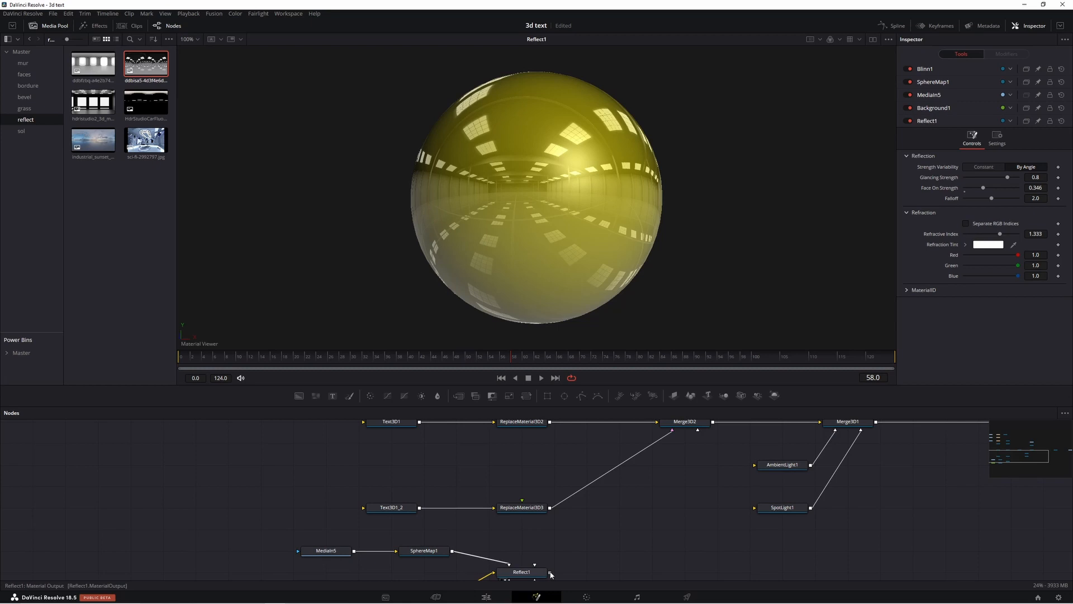
{"action": "left_click_drag", "start_coordinate": [550, 573], "coordinate": [523, 501]}
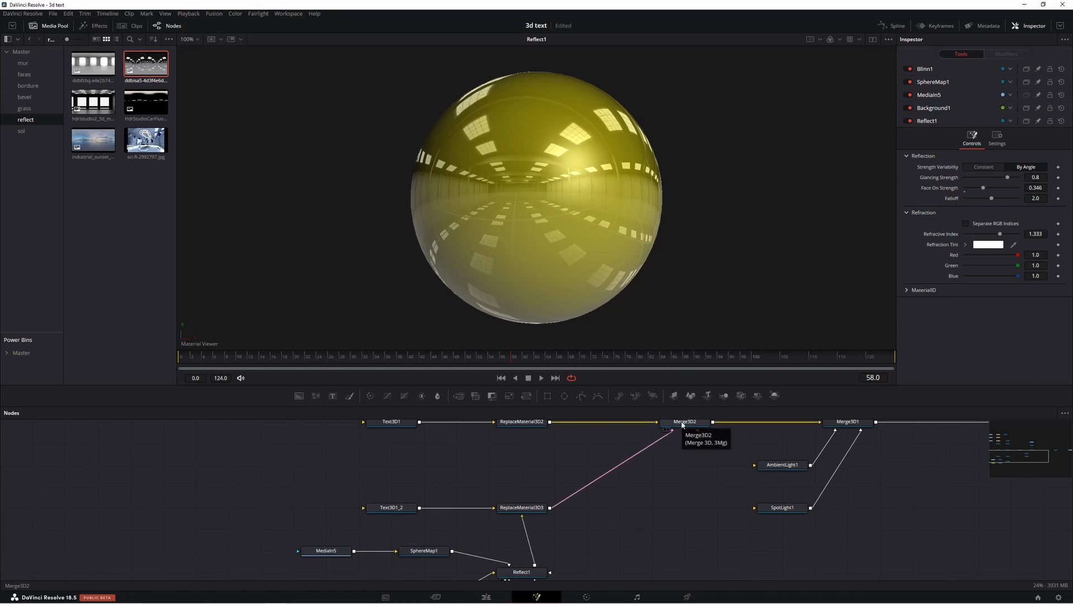
{"action": "left_click_drag", "start_coordinate": [681, 423], "coordinate": [492, 466]}
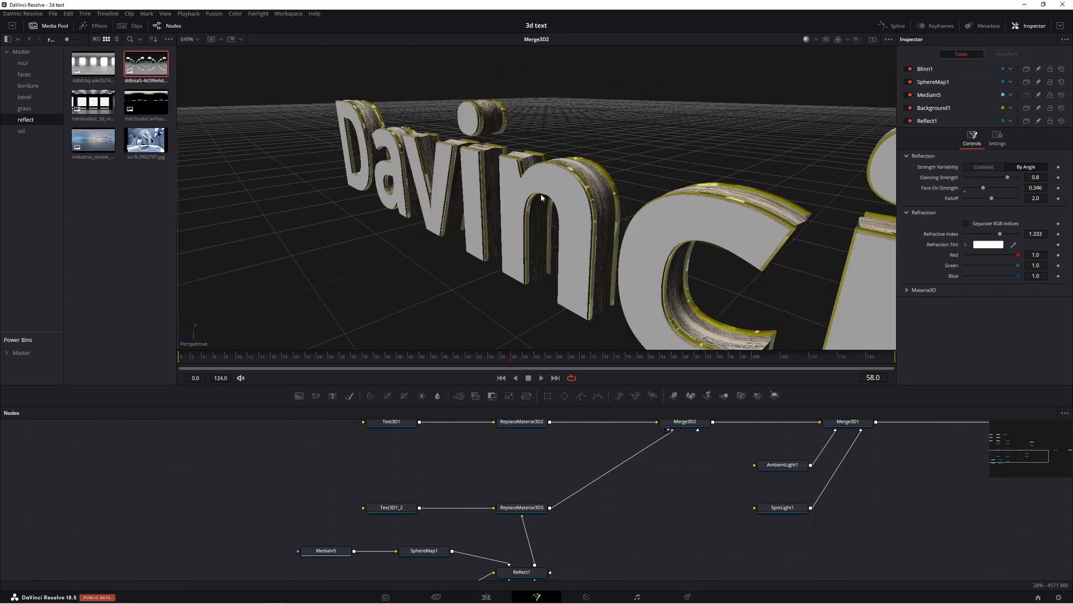
- Add the Car Paint shader template to the node graph beside Text3D1
{"action": "scroll", "coordinate": [494, 439], "scroll_direction": "up", "scroll_amount": 10}
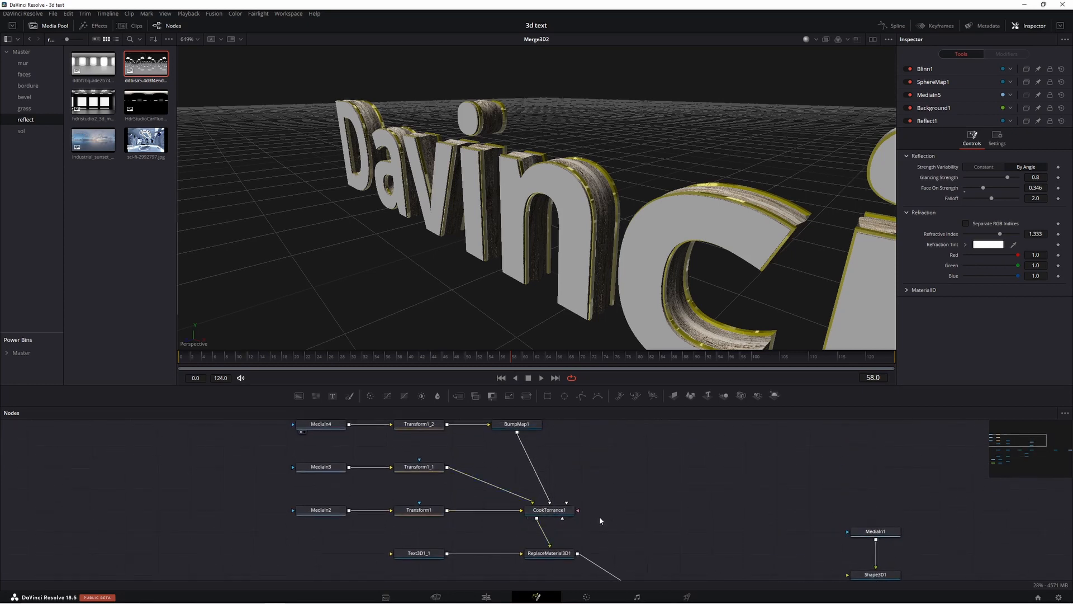
{"action": "scroll", "coordinate": [599, 516], "scroll_direction": "down", "scroll_amount": 10}
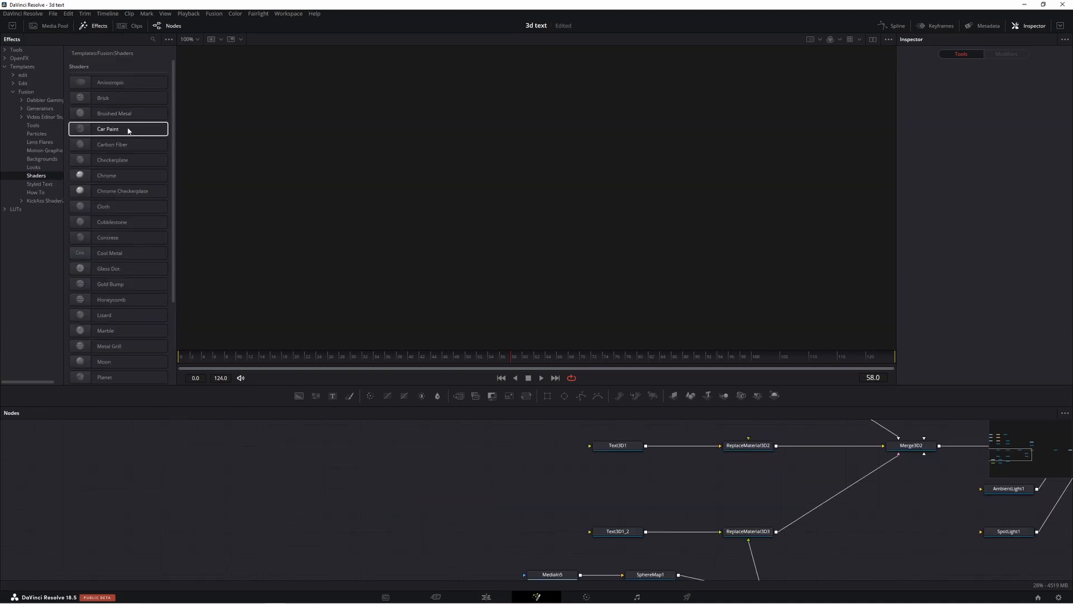
{"action": "mouse_move", "coordinate": [117, 129]}
{"action": "left_mouse_down"}
{"action": "mouse_move", "coordinate": [377, 426]}
{"action": "mouse_move", "coordinate": [347, 460]}
{"action": "left_mouse_up"}
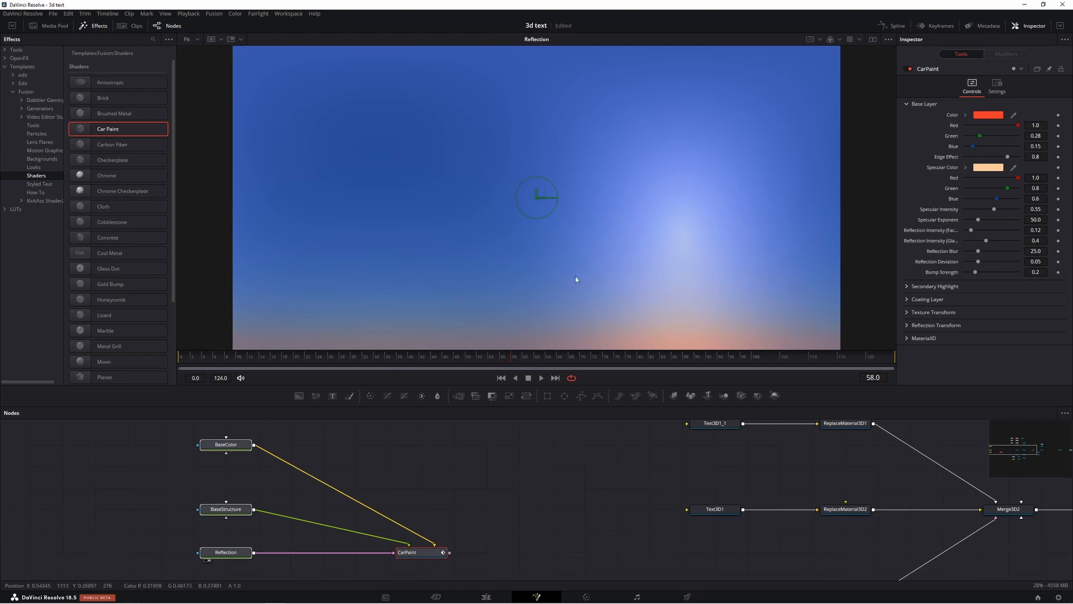
{"action": "left_click", "coordinate": [497, 461]}
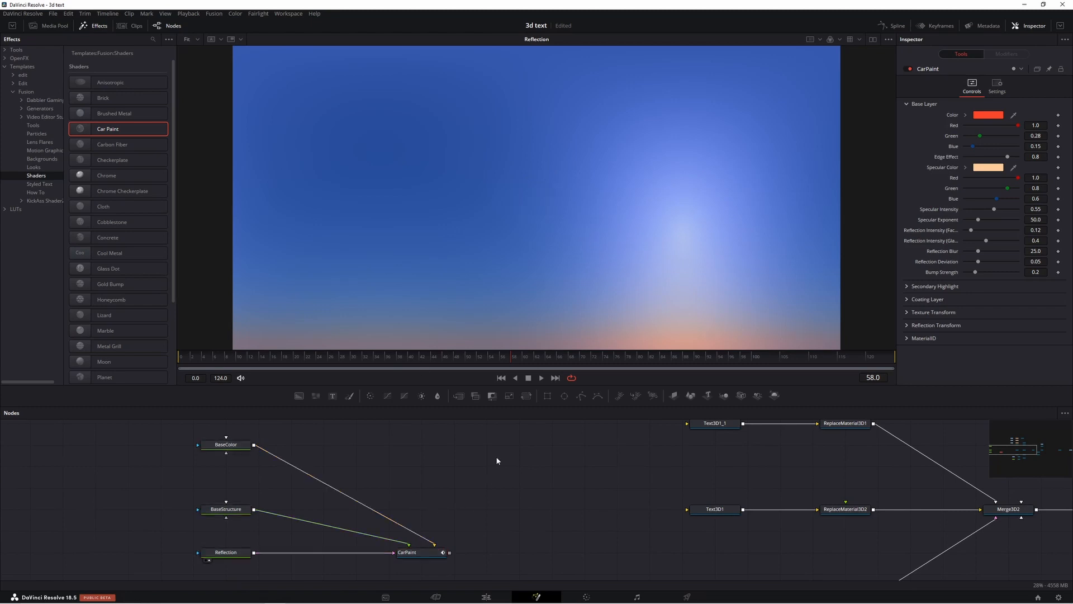
{"action": "key", "text": "shift+space"}
{"action": "type", "text": "day"}
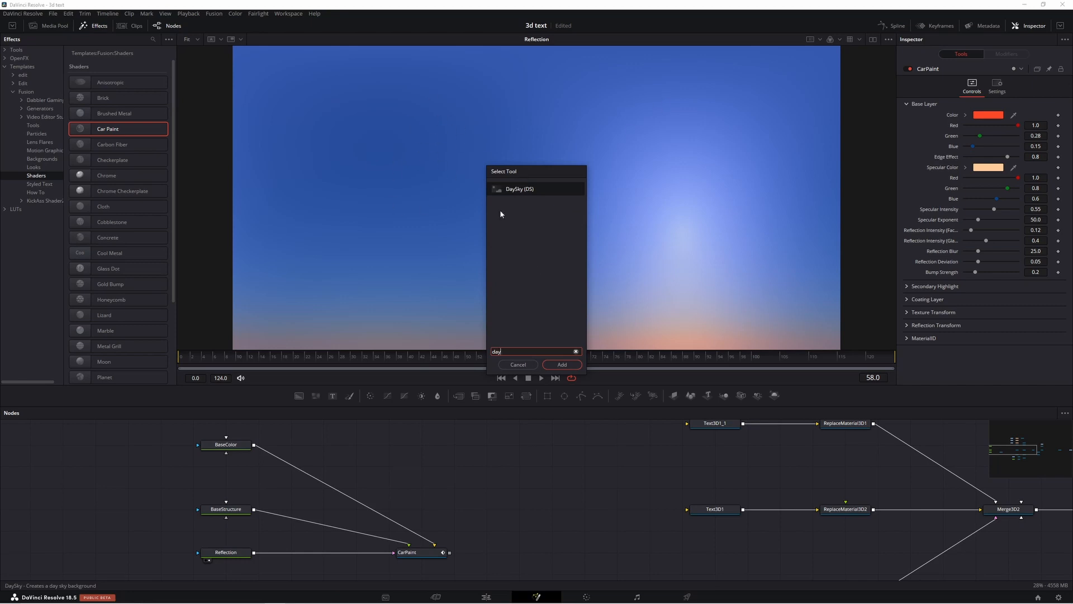
{"action": "left_click", "coordinate": [511, 366]}
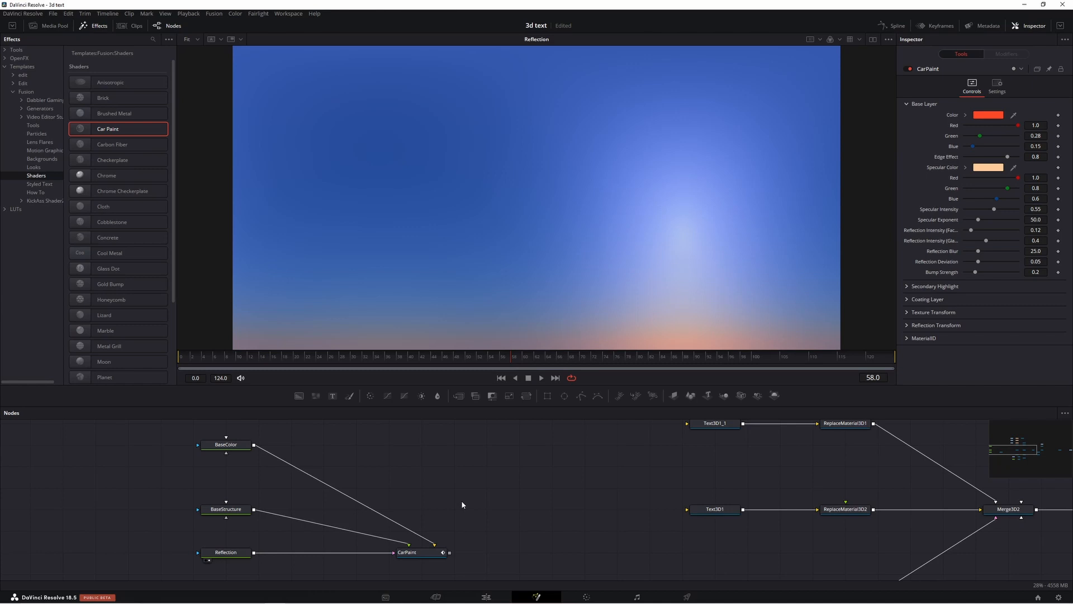
- Try CarPaint as ReplaceMaterial3D2's material, examine it on the text through Merge3D2, and disconnect it
{"action": "left_click_drag", "start_coordinate": [225, 509], "coordinate": [512, 182]}
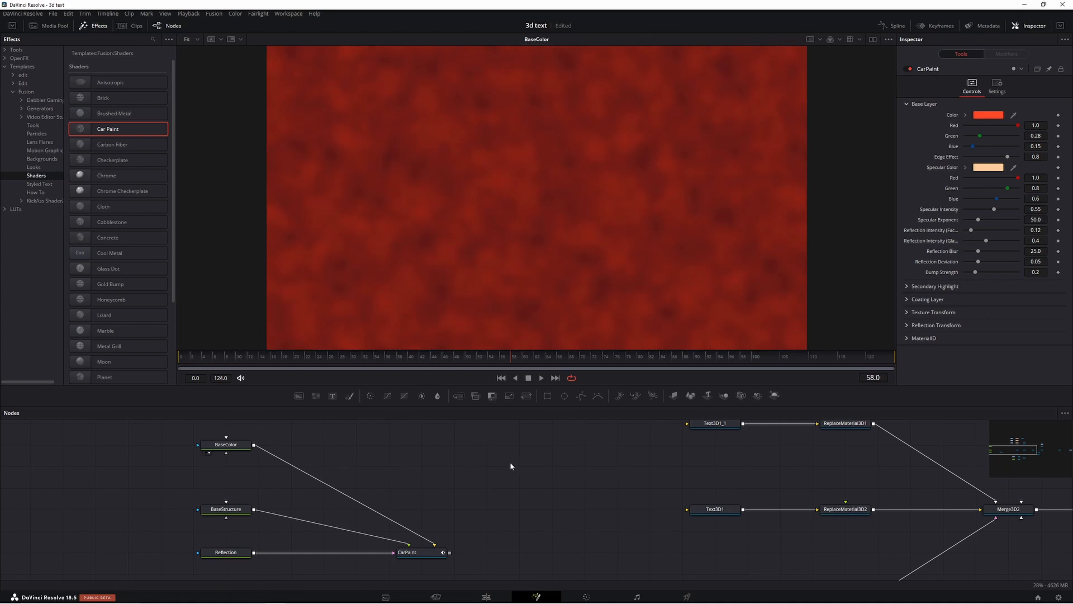
{"action": "scroll", "coordinate": [515, 482], "scroll_direction": "up", "scroll_amount": 1}
{"action": "left_click_drag", "start_coordinate": [450, 577], "coordinate": [861, 541]}
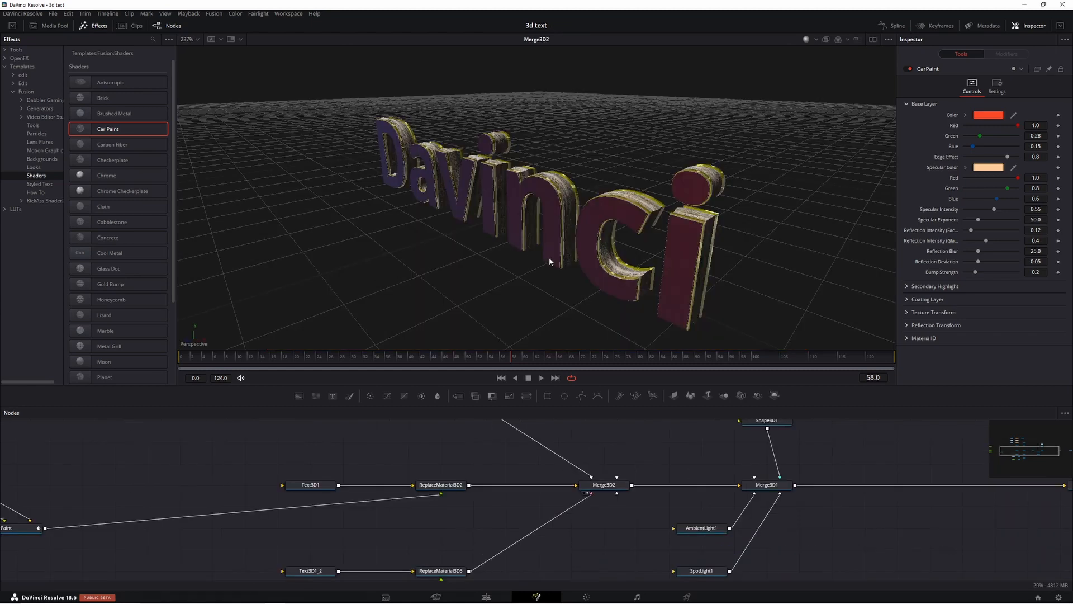
{"action": "left_click_drag", "start_coordinate": [555, 256], "coordinate": [439, 254]}
{"action": "left_click_drag", "start_coordinate": [344, 309], "coordinate": [484, 273]}
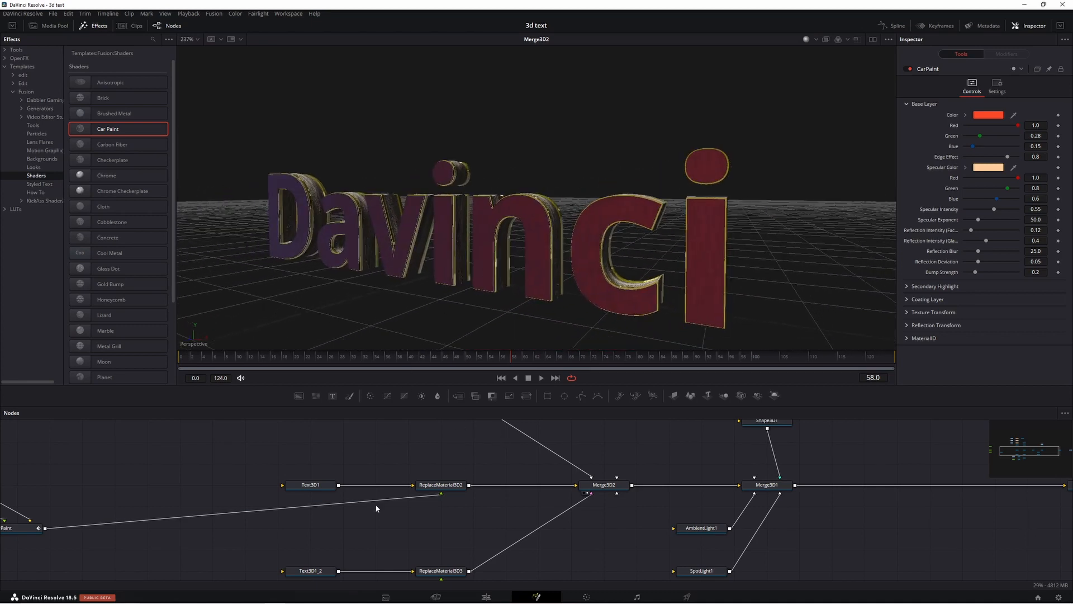
{"action": "left_click", "coordinate": [351, 501]}
{"action": "key", "text": "Delete"}
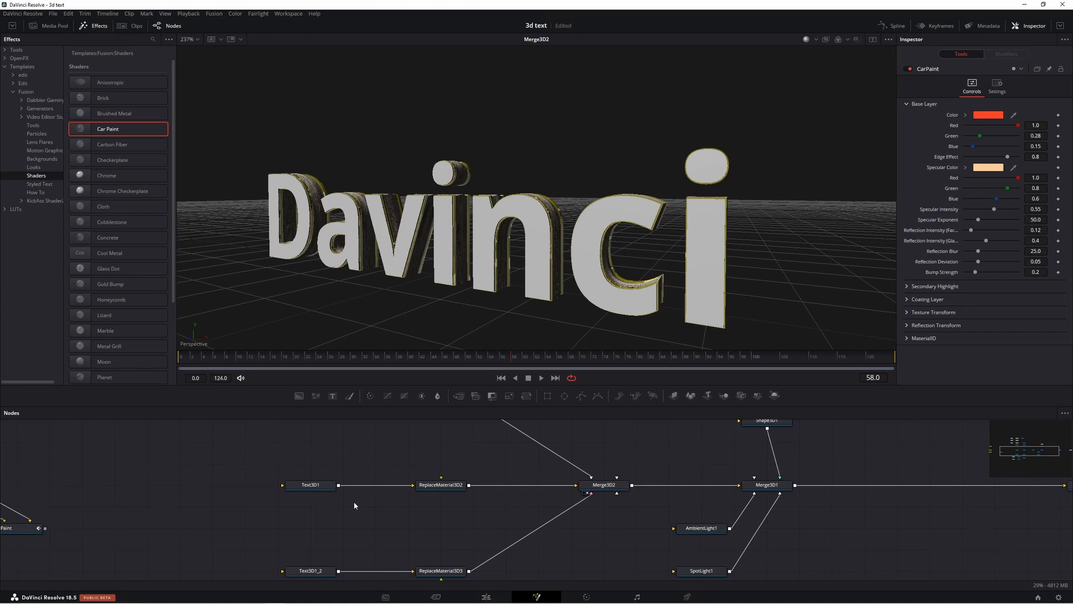
- Add SphereMap, Blinn and Reflect nodes between the Text3D1_1 and Text3D1 rows
{"action": "scroll", "coordinate": [354, 501], "scroll_direction": "up", "scroll_amount": 3}
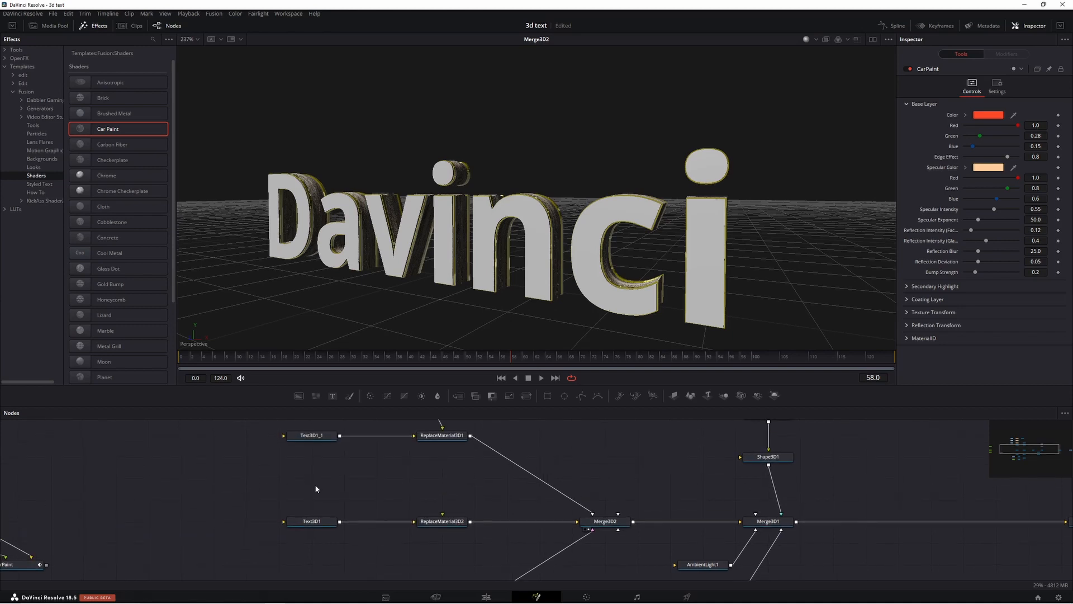
{"action": "key", "text": "shift+space"}
{"action": "type", "text": "Reflect"}
{"action": "type", "text": "sp"}
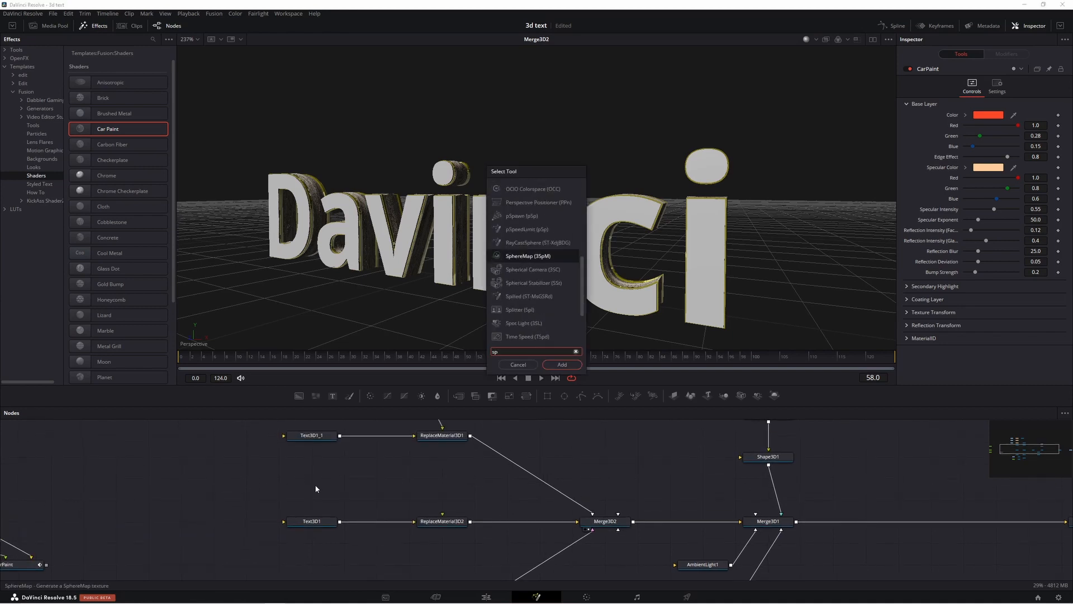
{"action": "key", "text": "Return"}
{"action": "left_click", "coordinate": [390, 484]}
{"action": "key", "text": "shift+space"}
{"action": "type", "text": "bli"}
{"action": "key", "text": "Return"}
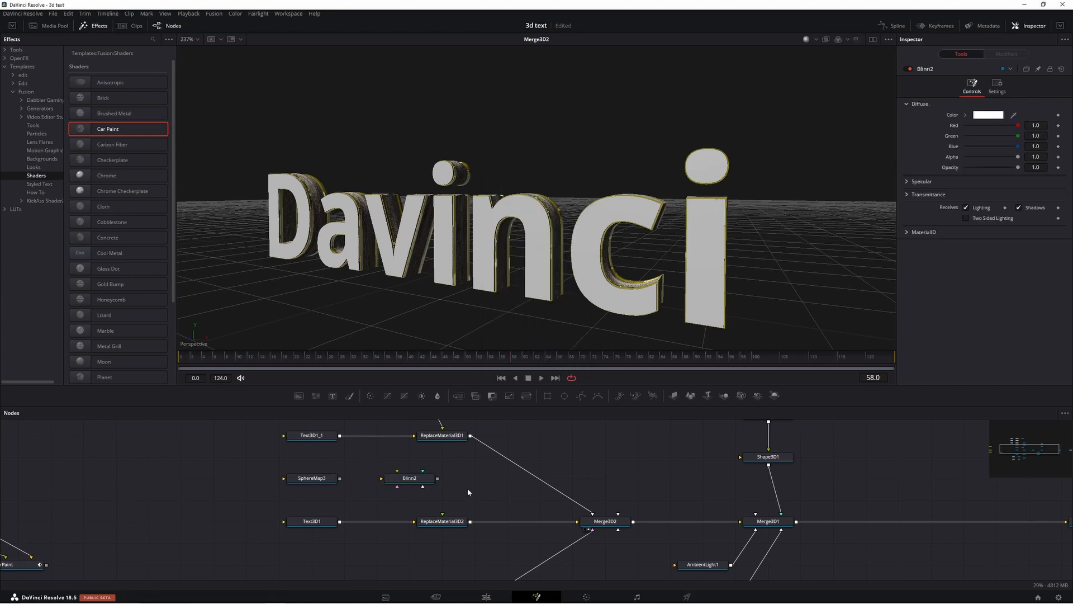
{"action": "key", "text": "shift+space"}
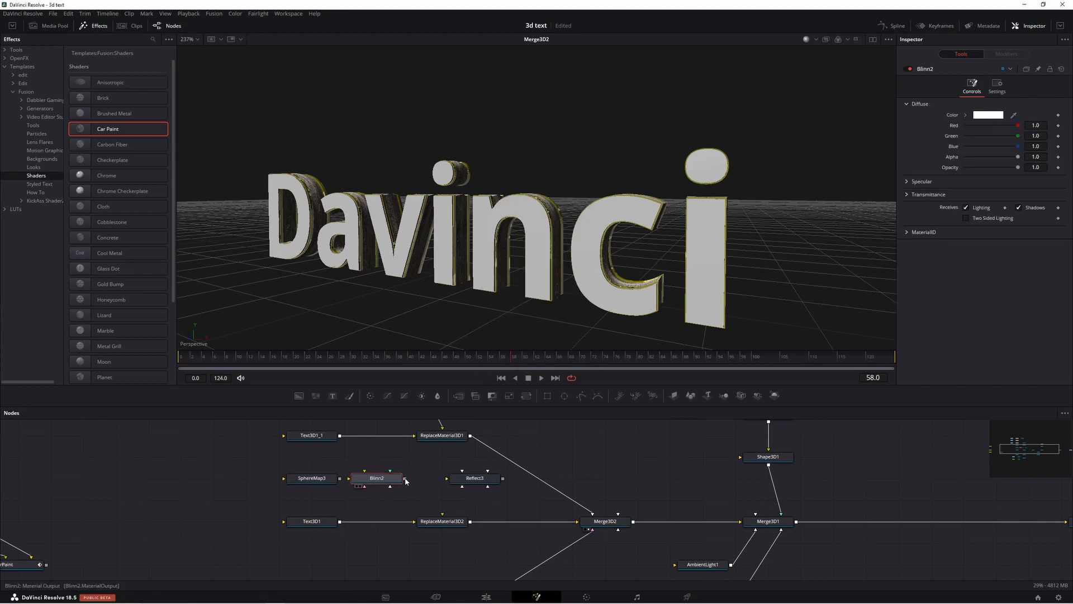
- Connect Blinn2 to Reflect3, move SphereMap3 above Blinn2, and connect it to Reflect3's reflection colour input
{"action": "left_click_drag", "start_coordinate": [406, 479], "coordinate": [447, 478]}
{"action": "left_click_drag", "start_coordinate": [331, 478], "coordinate": [428, 458]}
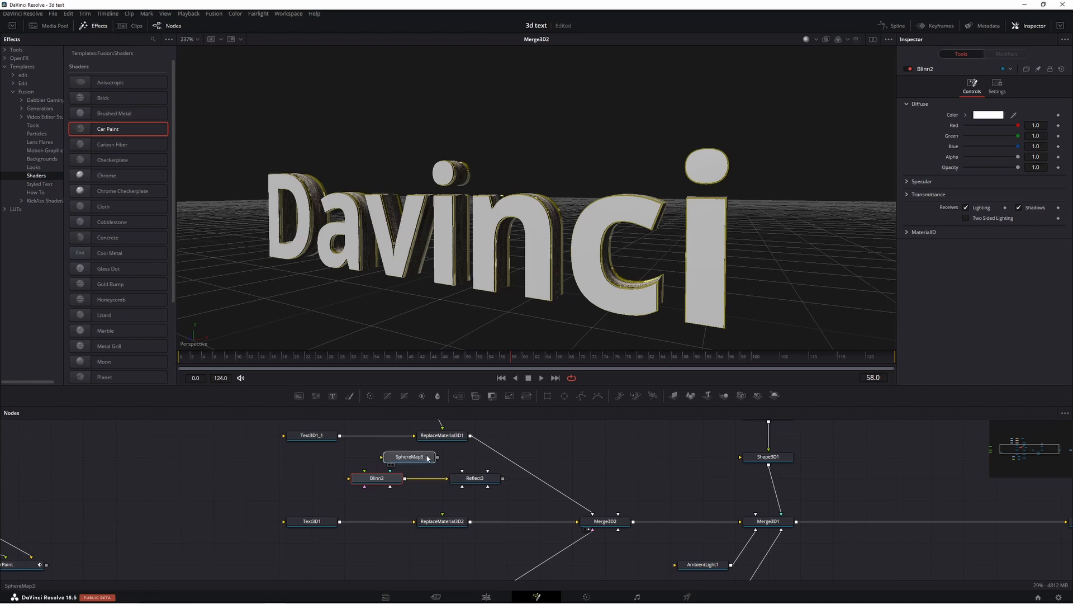
{"action": "left_click", "coordinate": [427, 458]}
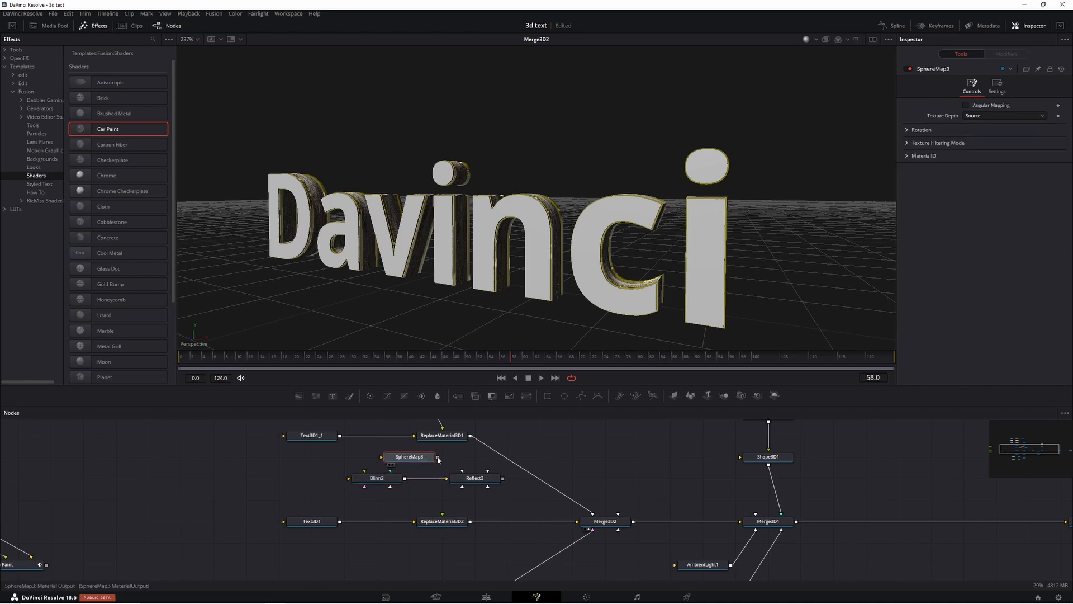
{"action": "left_click_drag", "start_coordinate": [438, 460], "coordinate": [475, 483]}
{"action": "left_click", "coordinate": [515, 494]}
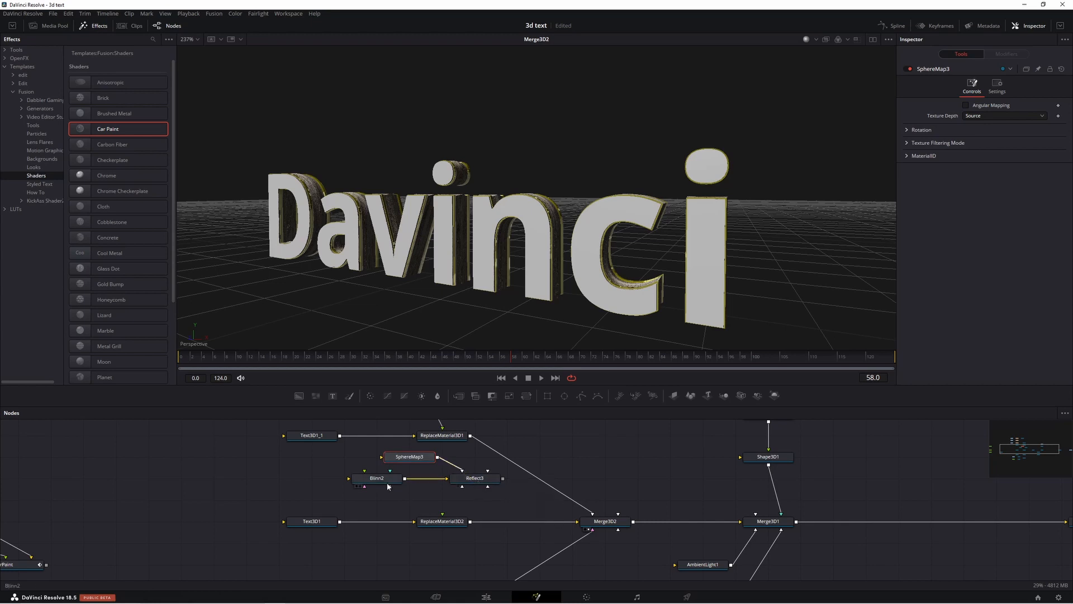
- Connect Reflect3 to ReplaceMaterial3D2's material input and move the SphereMap3, Blinn2 and Reflect3 group beside Text3D1
{"action": "left_click_drag", "start_coordinate": [410, 458], "coordinate": [378, 458]}
{"action": "left_click_drag", "start_coordinate": [503, 479], "coordinate": [443, 517]}
{"action": "left_click_drag", "start_coordinate": [492, 447], "coordinate": [334, 486]}
{"action": "left_click_drag", "start_coordinate": [358, 480], "coordinate": [130, 500]}
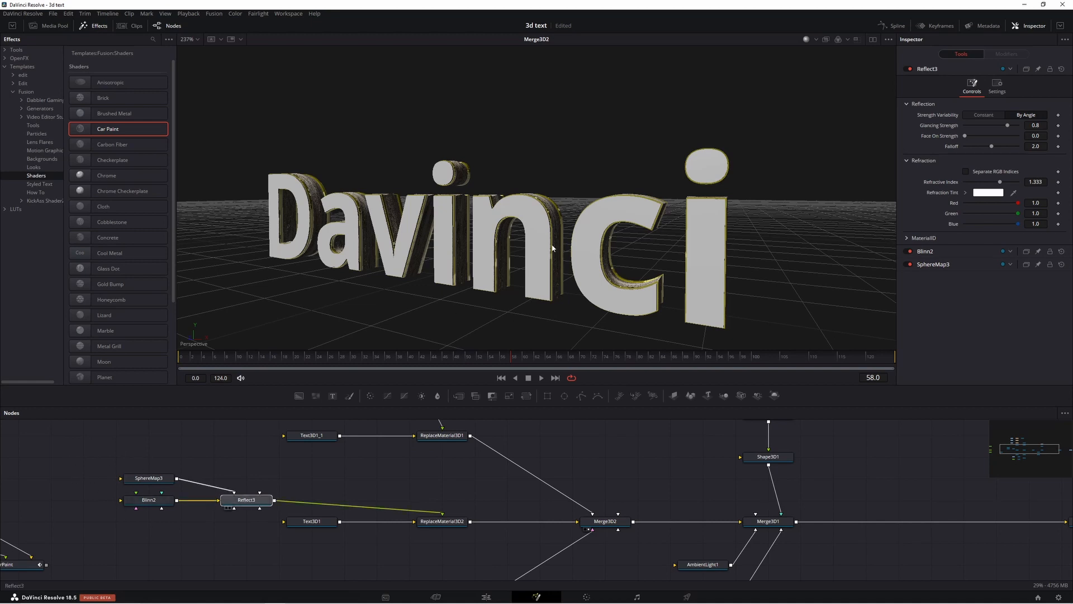
- Preview Reflect3 beside Merge3D2 in two viewers and feed industrial_sunset_puresky.jpg from the reflect bin into SphereMap3
{"action": "key", "text": "1"}
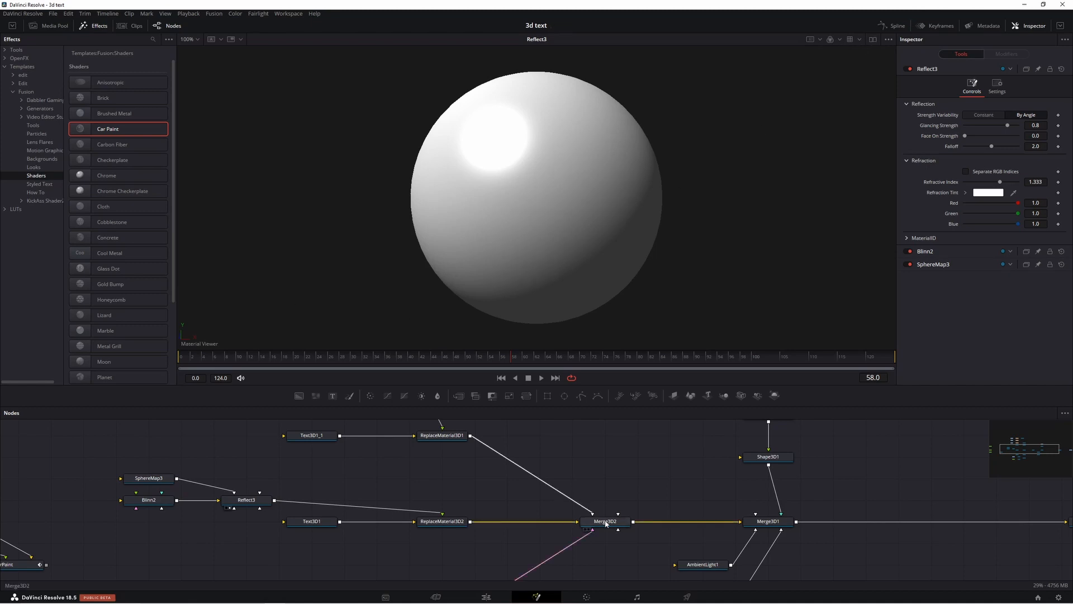
{"action": "left_click", "coordinate": [96, 26]}
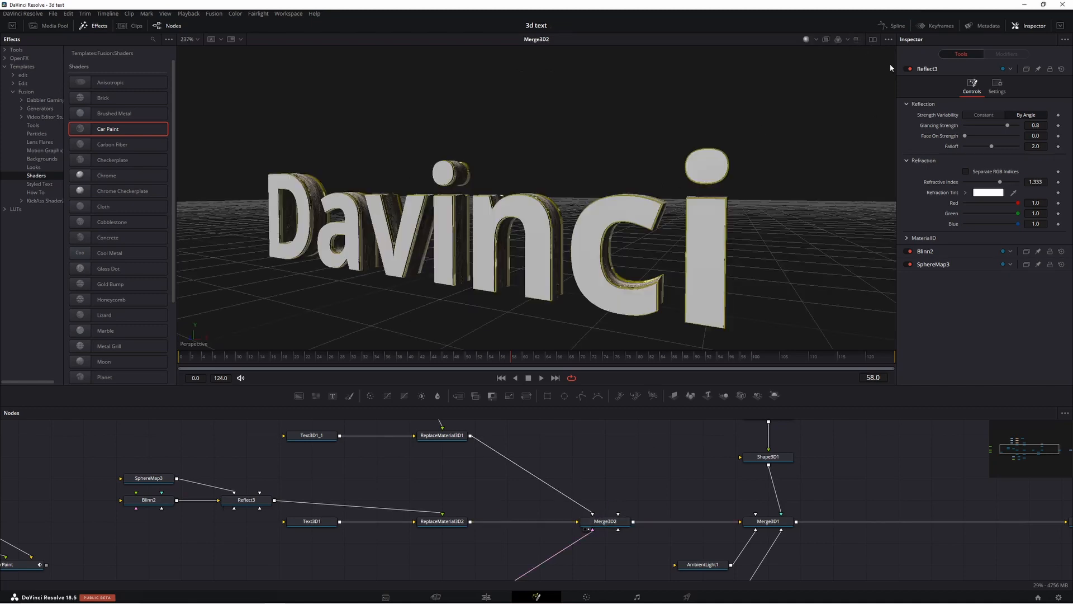
{"action": "left_click", "coordinate": [58, 25]}
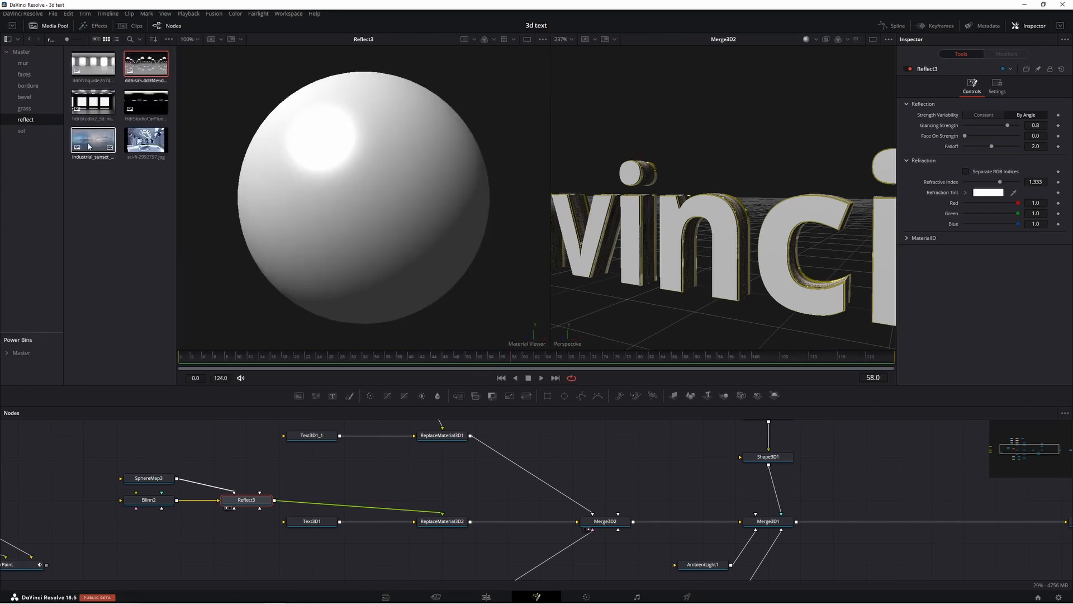
{"action": "left_click_drag", "start_coordinate": [93, 142], "coordinate": [78, 479]}
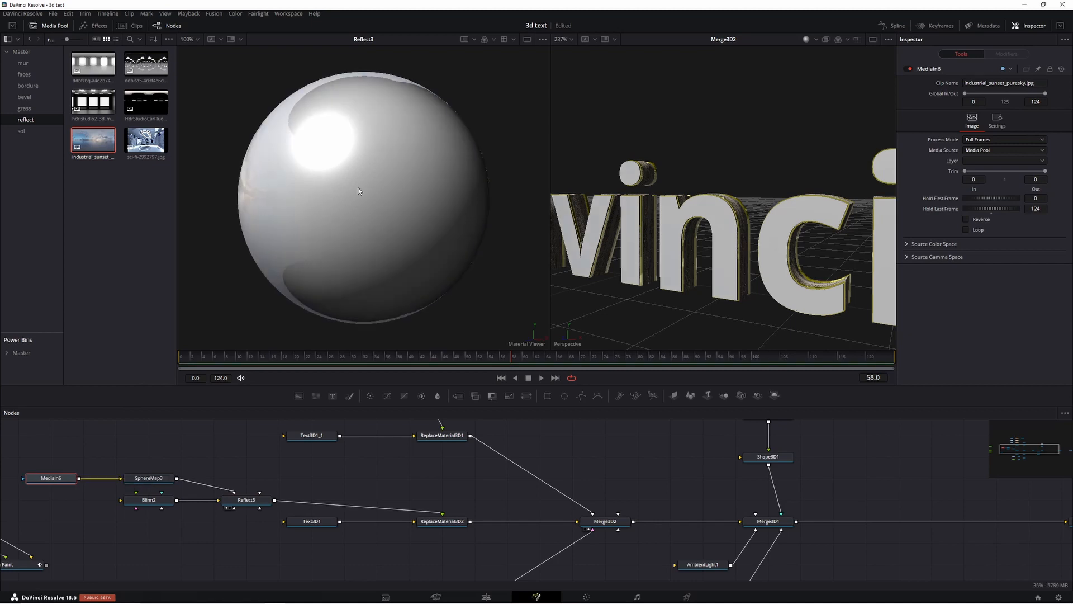
{"action": "left_click_drag", "start_coordinate": [376, 177], "coordinate": [408, 156]}
- Add a Background node below MediaIn6 and connect it to Blinn2
{"action": "left_click_drag", "start_coordinate": [147, 509], "coordinate": [240, 505]}
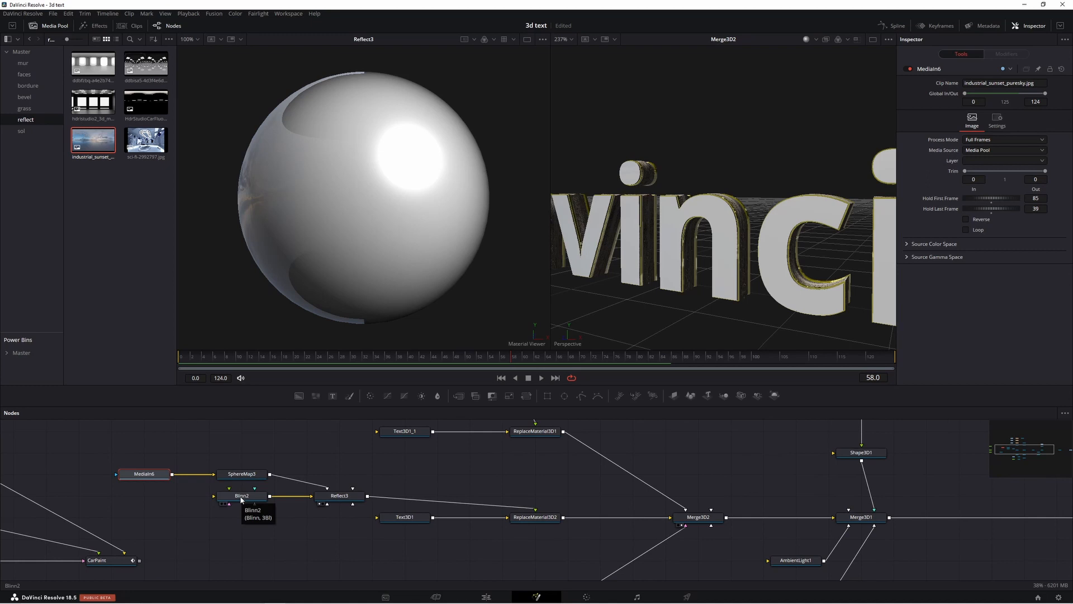
{"action": "left_click", "coordinate": [24, 74]}
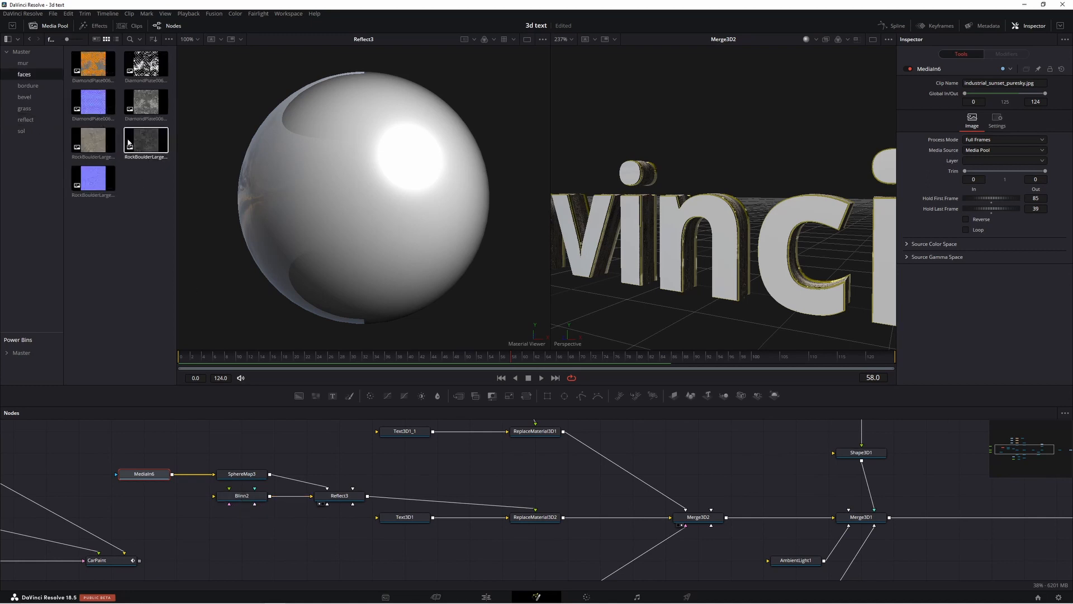
{"action": "left_click", "coordinate": [166, 499]}
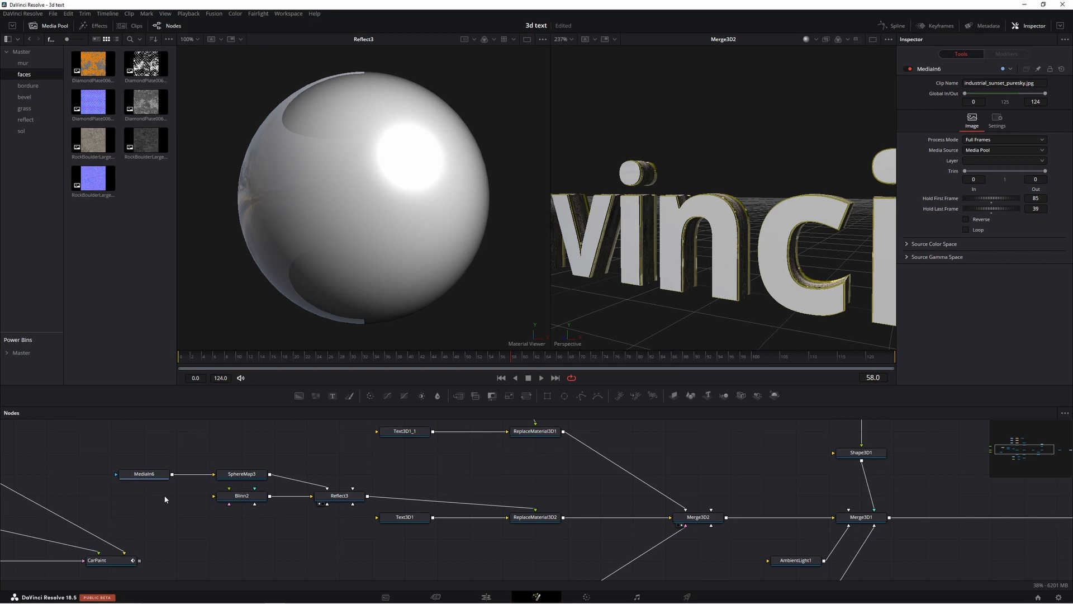
{"action": "left_click", "coordinate": [299, 396]}
{"action": "left_click_drag", "start_coordinate": [176, 496], "coordinate": [218, 499]}
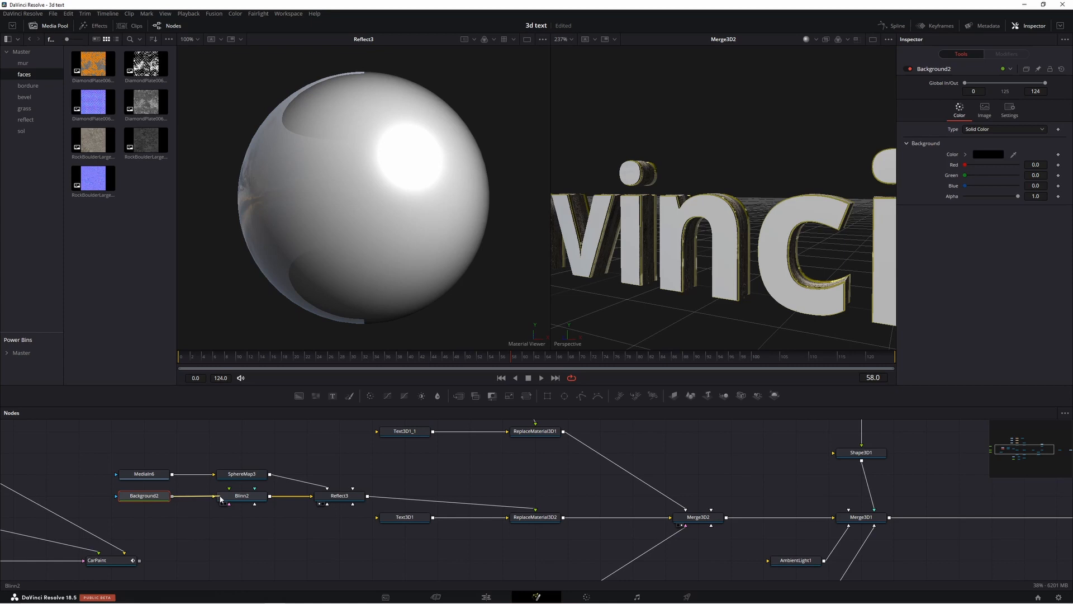
- Set Reflect3's Face On Strength to 0.181
{"action": "left_click", "coordinate": [340, 496]}
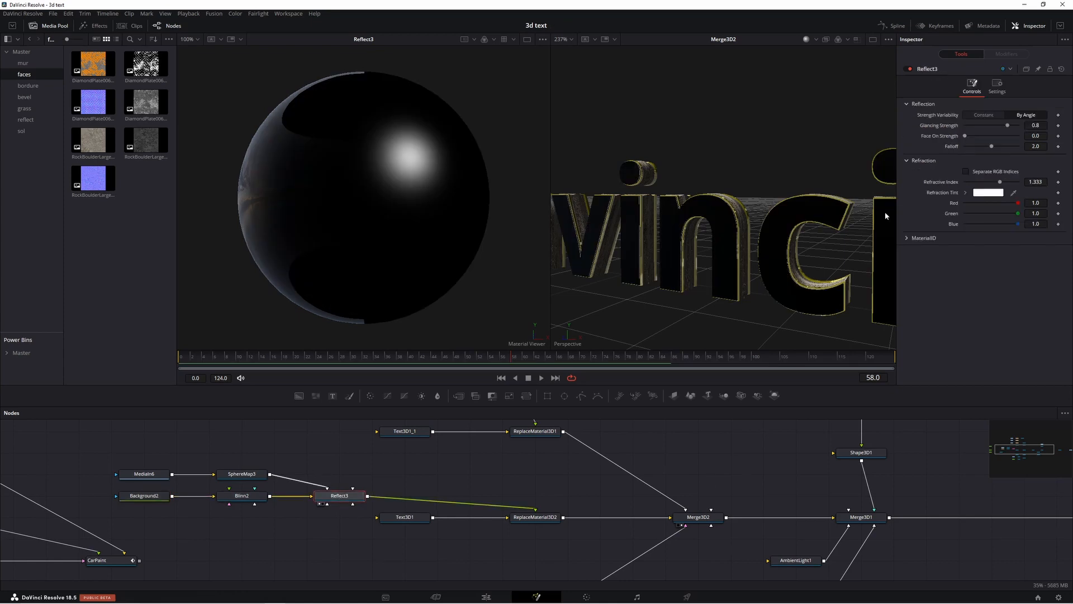
{"action": "mouse_move", "coordinate": [966, 136]}
{"action": "left_mouse_down"}
{"action": "mouse_move", "coordinate": [987, 139]}
{"action": "mouse_move", "coordinate": [975, 138]}
{"action": "left_mouse_up"}
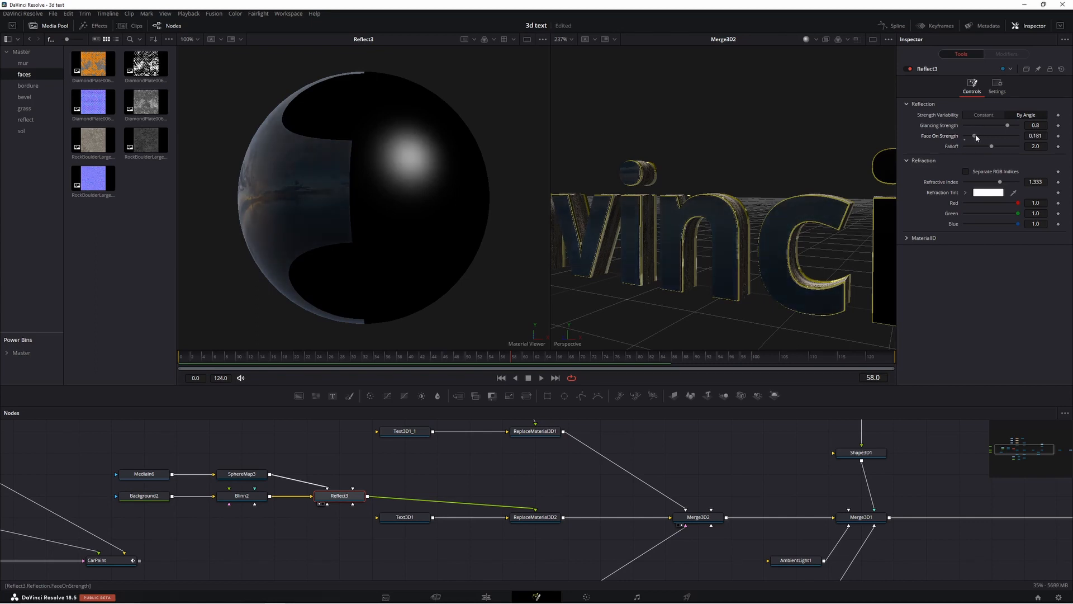
- Move MediaIn6 away from SphereMap3 and insert a Transform node between them
{"action": "left_click_drag", "start_coordinate": [157, 476], "coordinate": [104, 453]}
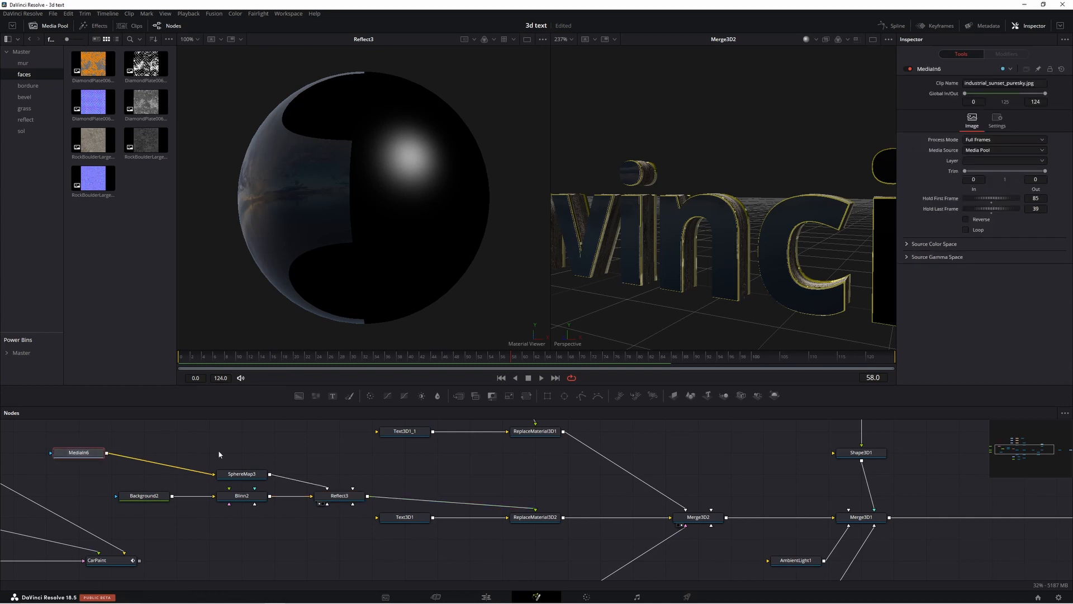
{"action": "left_click", "coordinate": [509, 395]}
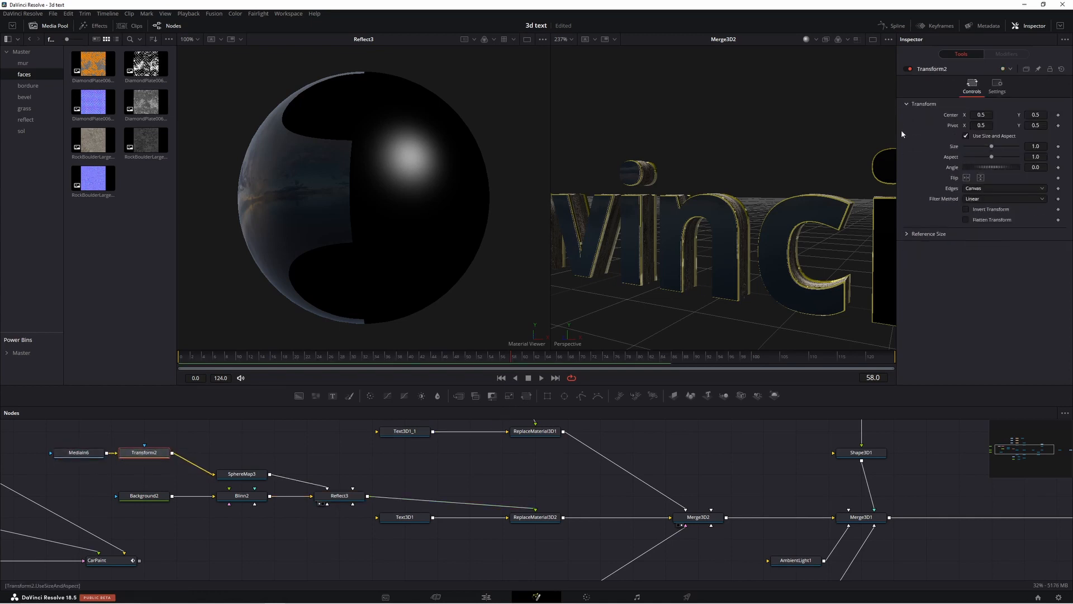
- Set Transform2's Size to 2.78 to enlarge the reflection image and open the reflect media bin
{"action": "left_click_drag", "start_coordinate": [1036, 146], "coordinate": [1004, 150]}
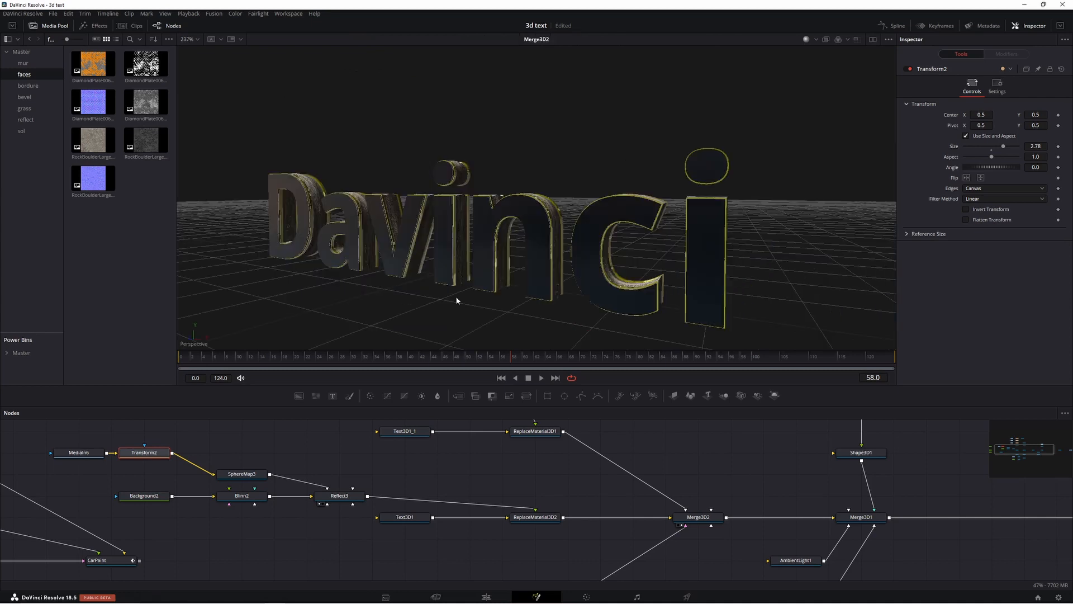
{"action": "left_click_drag", "start_coordinate": [457, 298], "coordinate": [578, 267]}
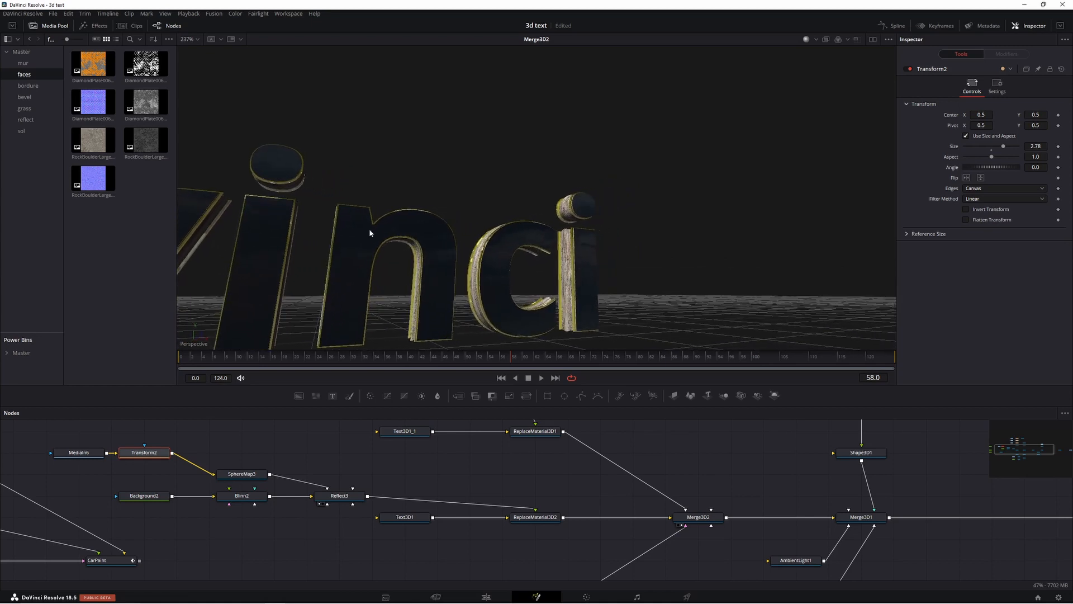
{"action": "left_click", "coordinate": [23, 120]}
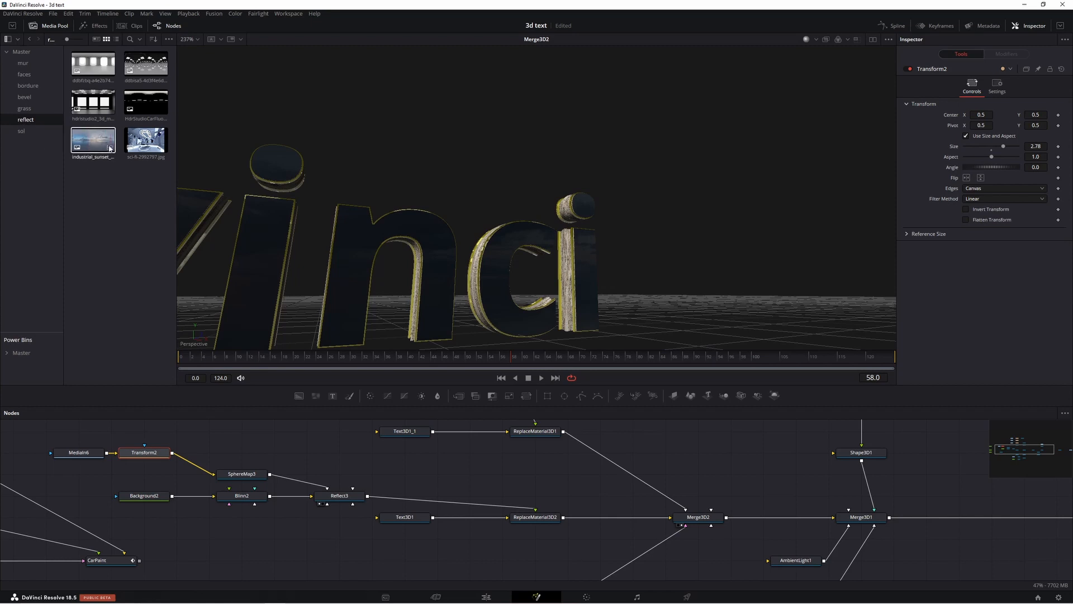
{"action": "left_click_drag", "start_coordinate": [488, 294], "coordinate": [373, 293]}
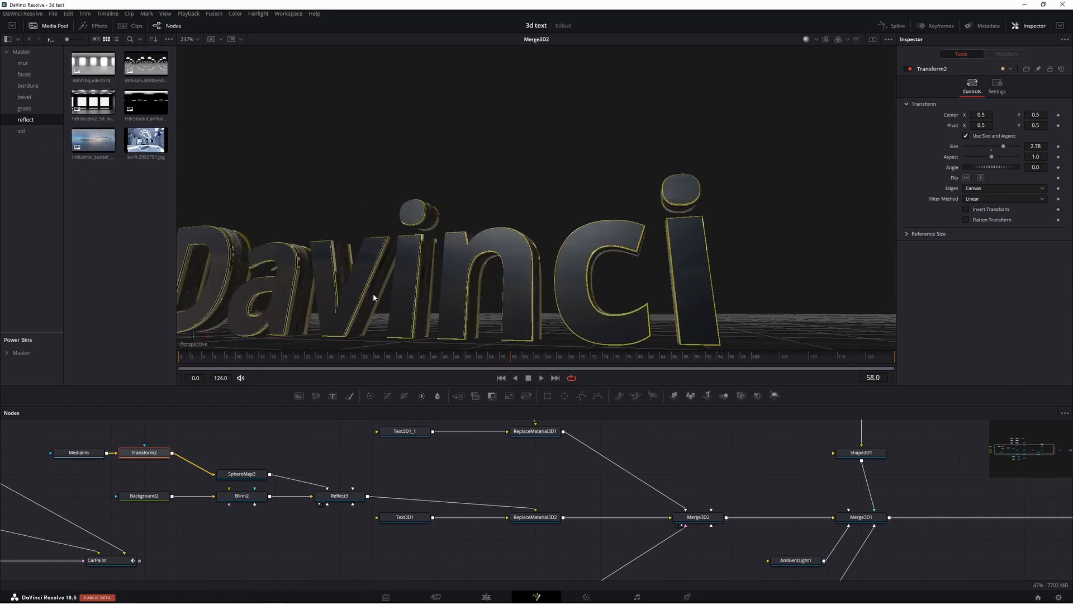
- Set Reflect3's Face On Strength to 0.622 and check the reflections on the letter faces
{"action": "left_click", "coordinate": [339, 496]}
{"action": "left_click_drag", "start_coordinate": [965, 137], "coordinate": [997, 138]}
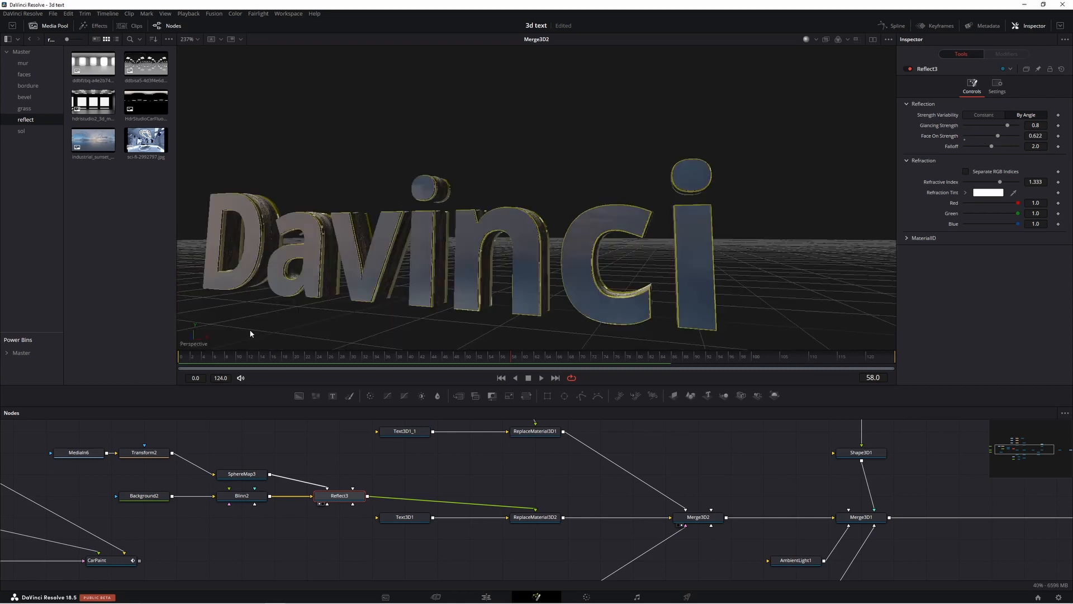
{"action": "left_click_drag", "start_coordinate": [451, 305], "coordinate": [582, 230]}
{"action": "left_click_drag", "start_coordinate": [430, 273], "coordinate": [560, 302]}
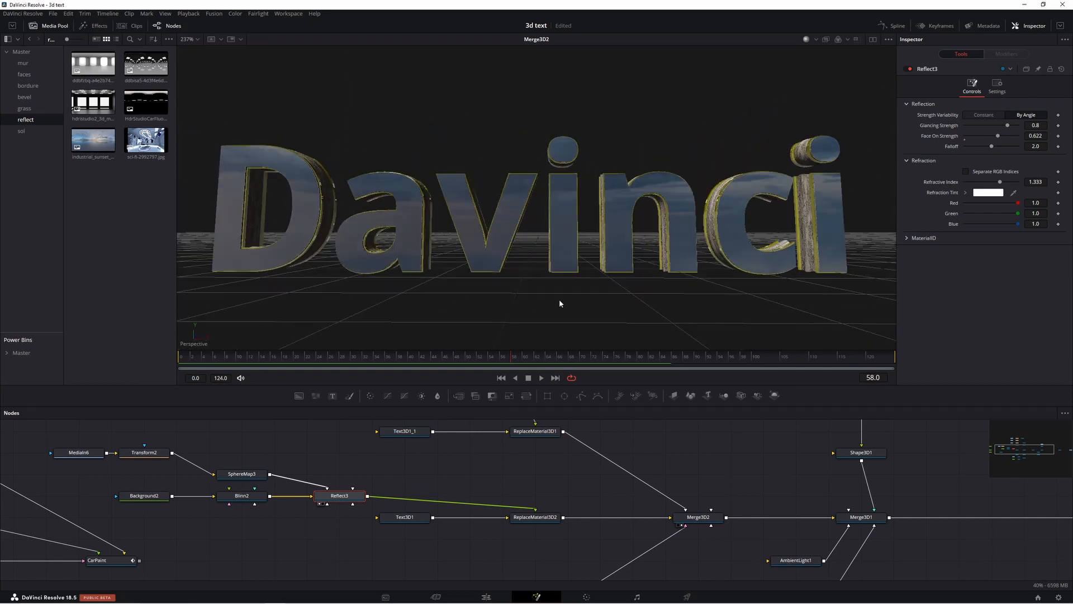
- Delete the unused CarPaint material and its texture nodes from the node graph
{"action": "scroll", "coordinate": [366, 489], "scroll_direction": "down", "scroll_amount": 10}
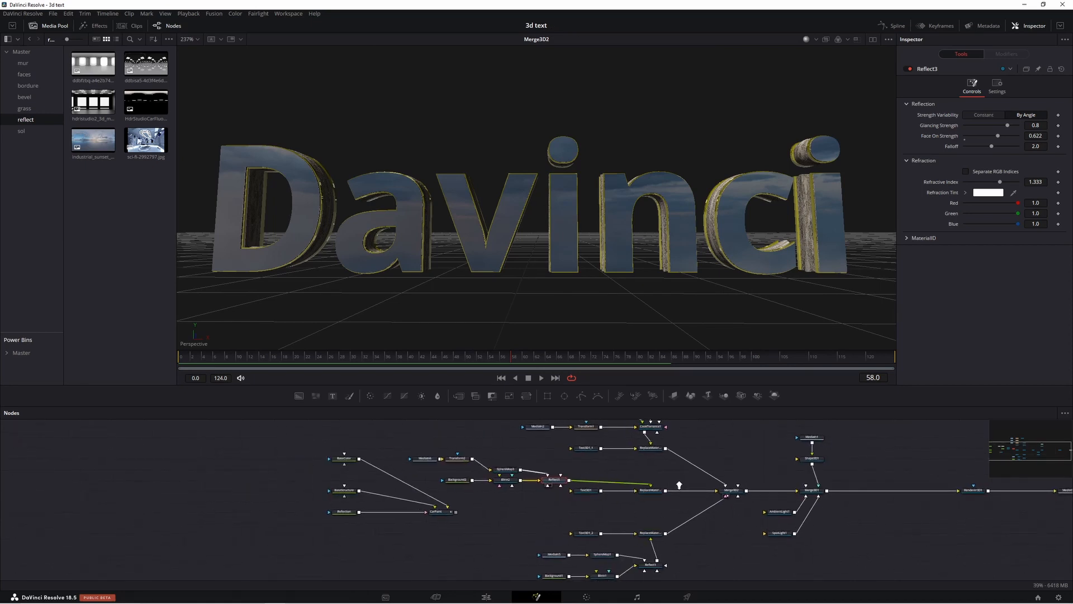
{"action": "left_click_drag", "start_coordinate": [366, 489], "coordinate": [409, 548]}
{"action": "key", "text": "Delete"}
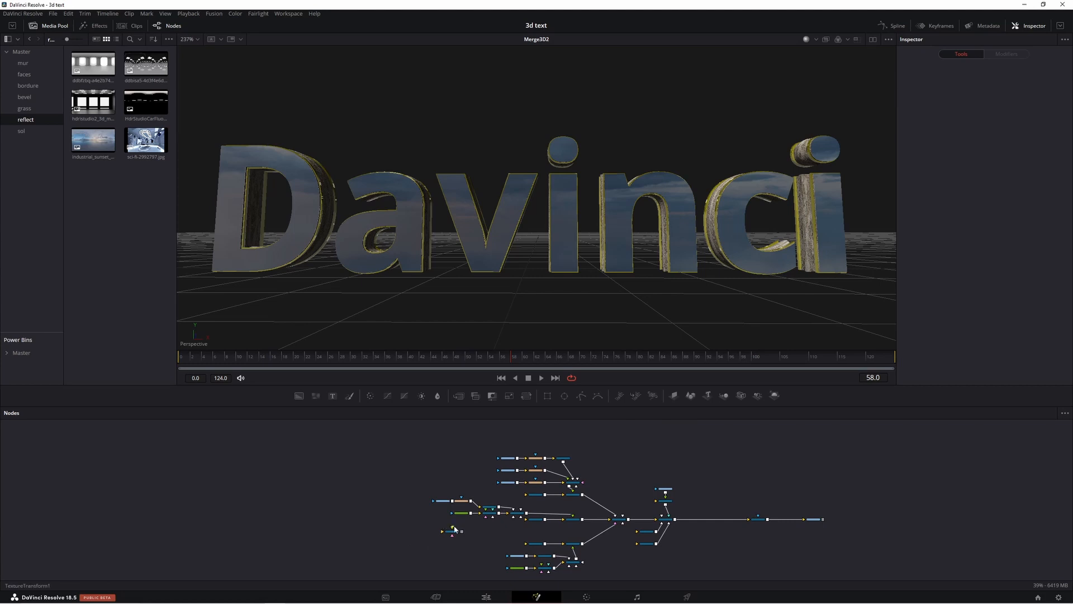
- Display Merge3D1 in the viewer to examine the lit text against its background shape
{"action": "left_click_drag", "start_coordinate": [635, 489], "coordinate": [552, 478]}
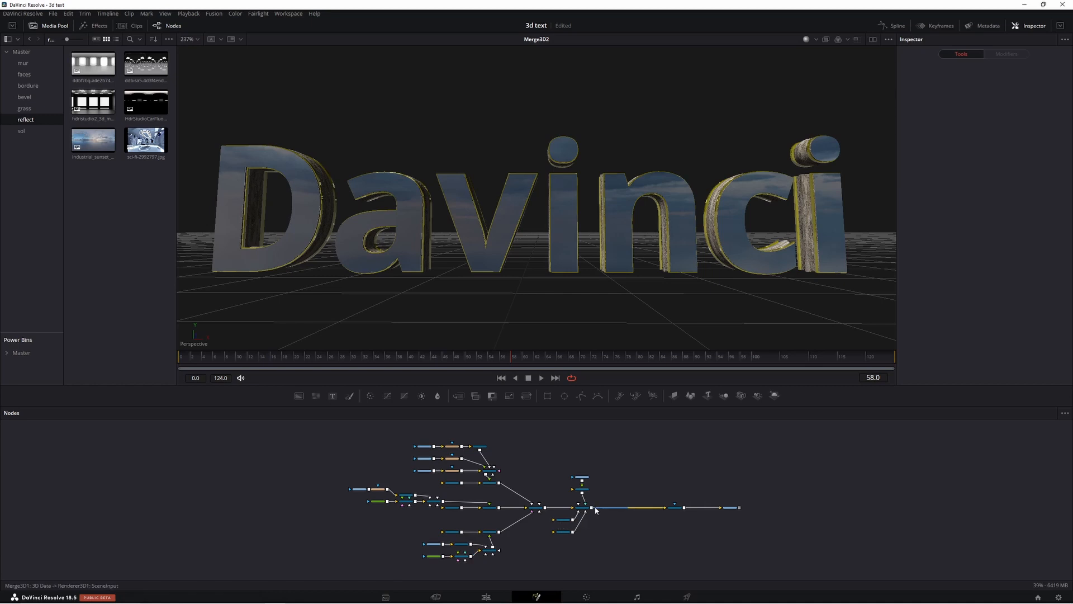
{"action": "scroll", "coordinate": [623, 503], "scroll_direction": "up", "scroll_amount": 5}
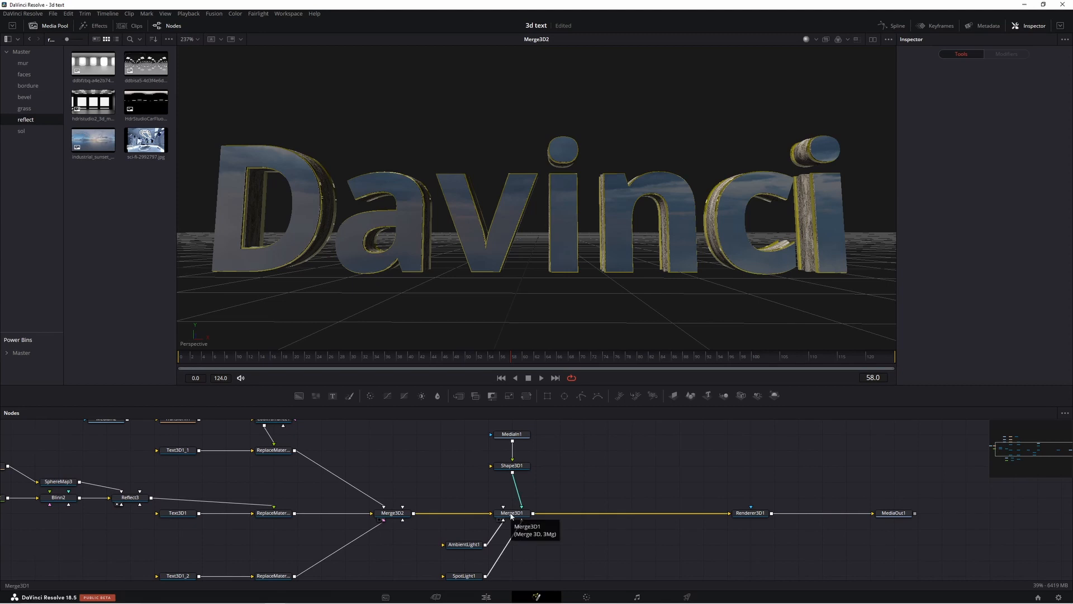
{"action": "left_click_drag", "start_coordinate": [510, 515], "coordinate": [498, 276]}
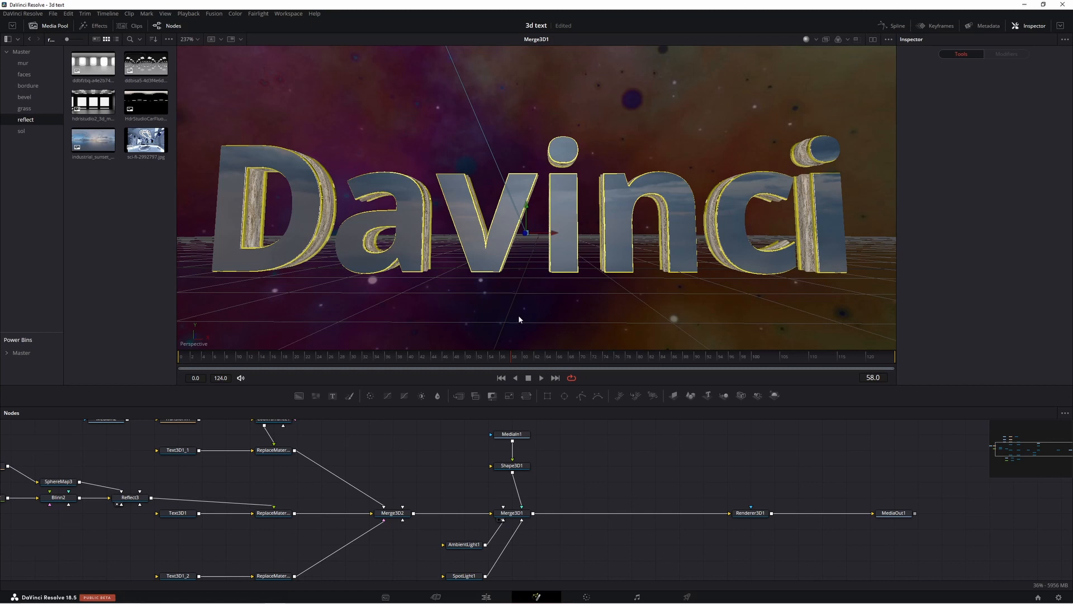
{"action": "left_click_drag", "start_coordinate": [518, 314], "coordinate": [451, 320]}
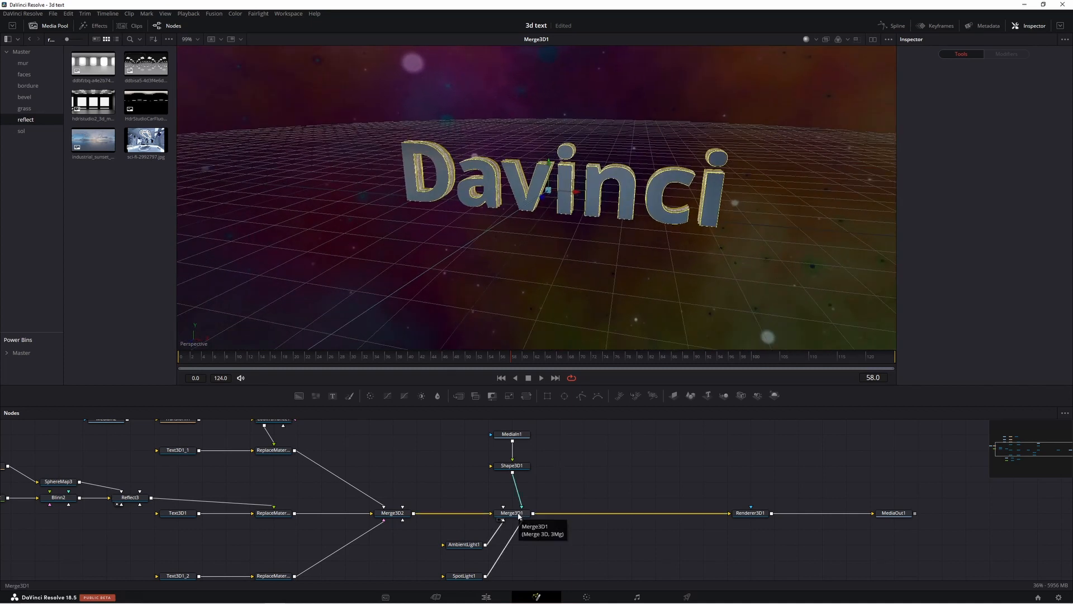
- Add two Camera 3D nodes and connect both to Merge3D1
{"action": "left_click", "coordinate": [741, 396]}
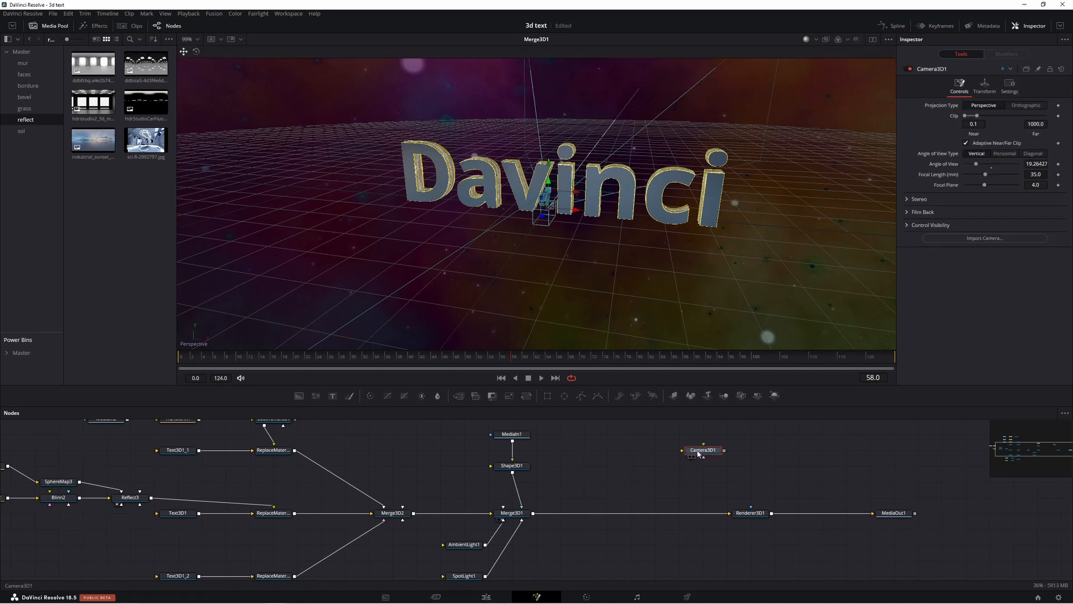
{"action": "left_click", "coordinate": [741, 396]}
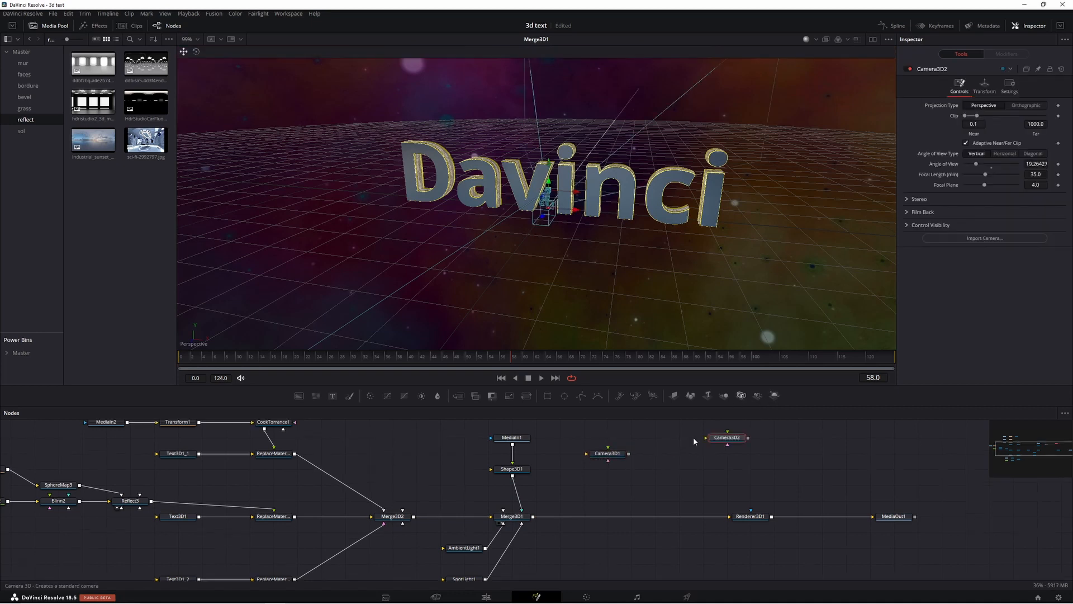
{"action": "left_click_drag", "start_coordinate": [729, 442], "coordinate": [515, 518]}
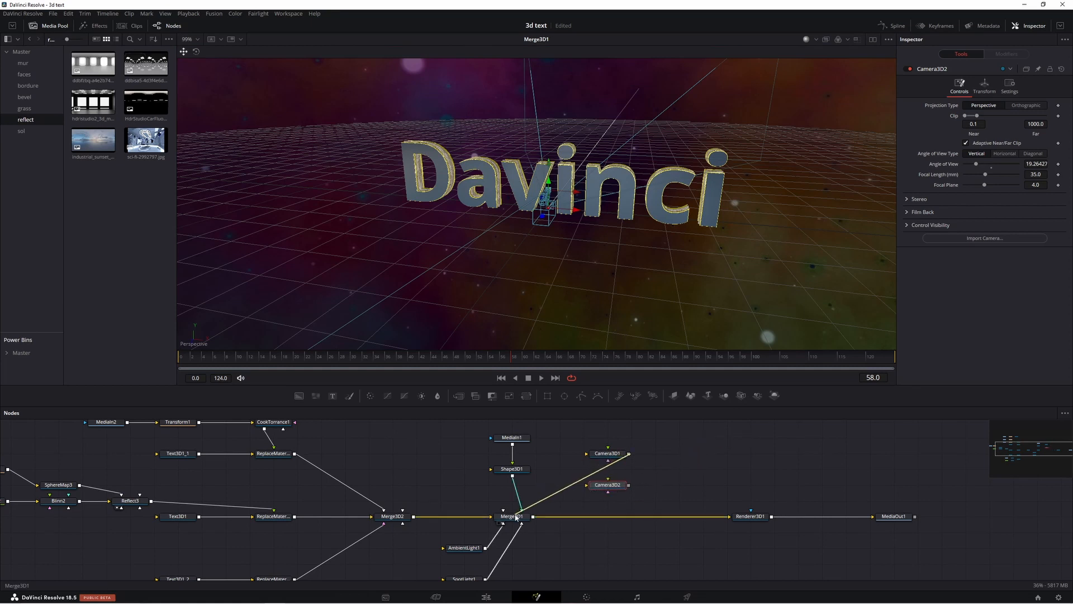
- Place Camera3D1 and Camera3D2 at different distances in front of the text
{"action": "left_click_drag", "start_coordinate": [439, 280], "coordinate": [635, 286]}
{"action": "left_click_drag", "start_coordinate": [481, 239], "coordinate": [829, 239]}
{"action": "left_click_drag", "start_coordinate": [481, 235], "coordinate": [663, 241]}
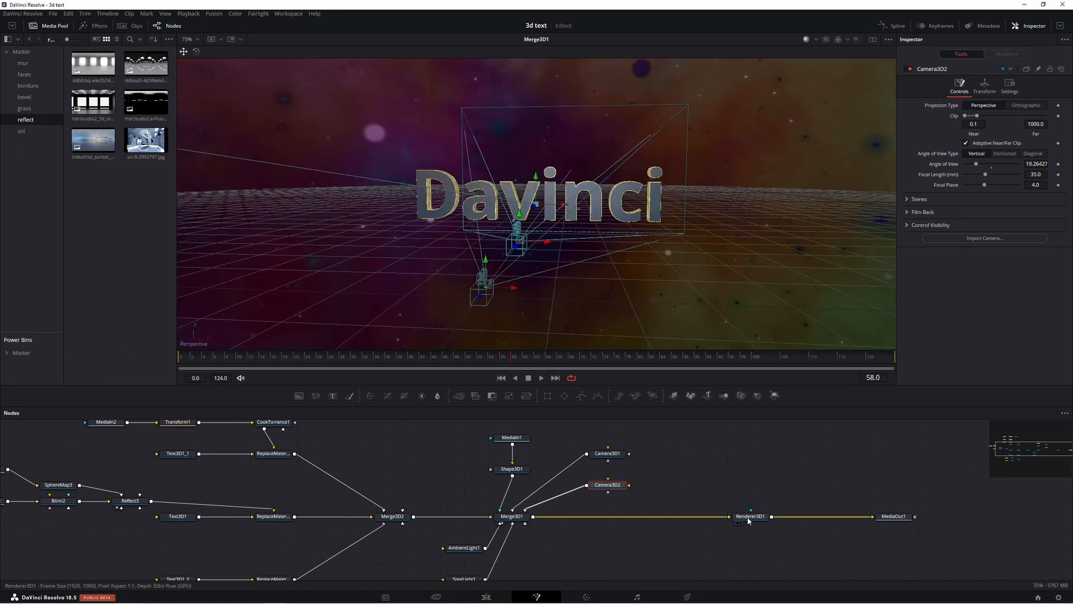
- Add a second Renderer 3D node above Renderer3D1 and connect Merge3D1's output to it
{"action": "left_click", "coordinate": [752, 519]}
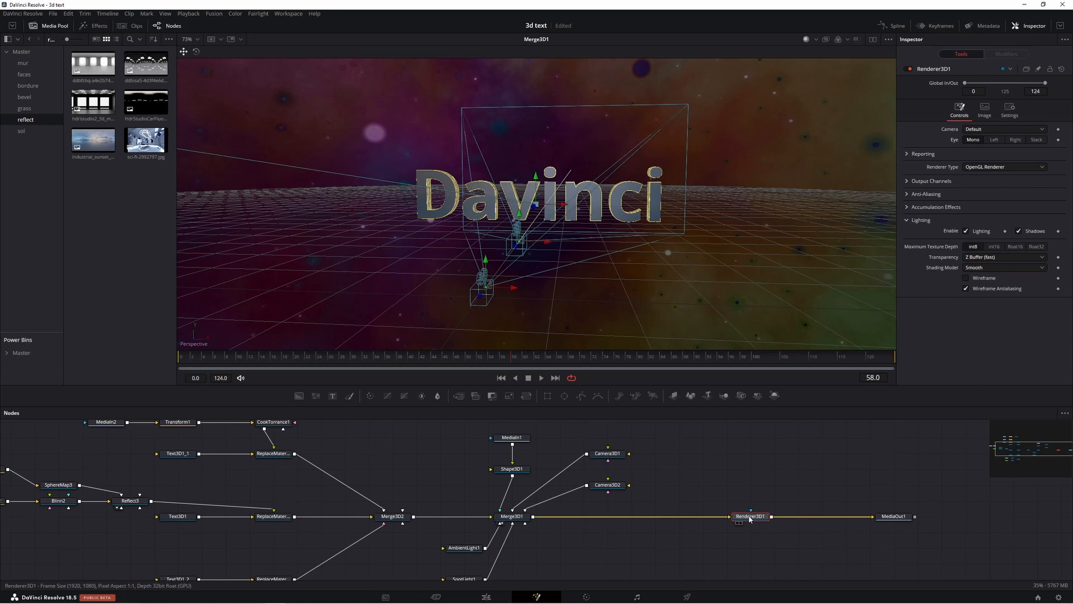
{"action": "left_click", "coordinate": [738, 482]}
{"action": "left_click_drag", "start_coordinate": [773, 397], "coordinate": [750, 485]}
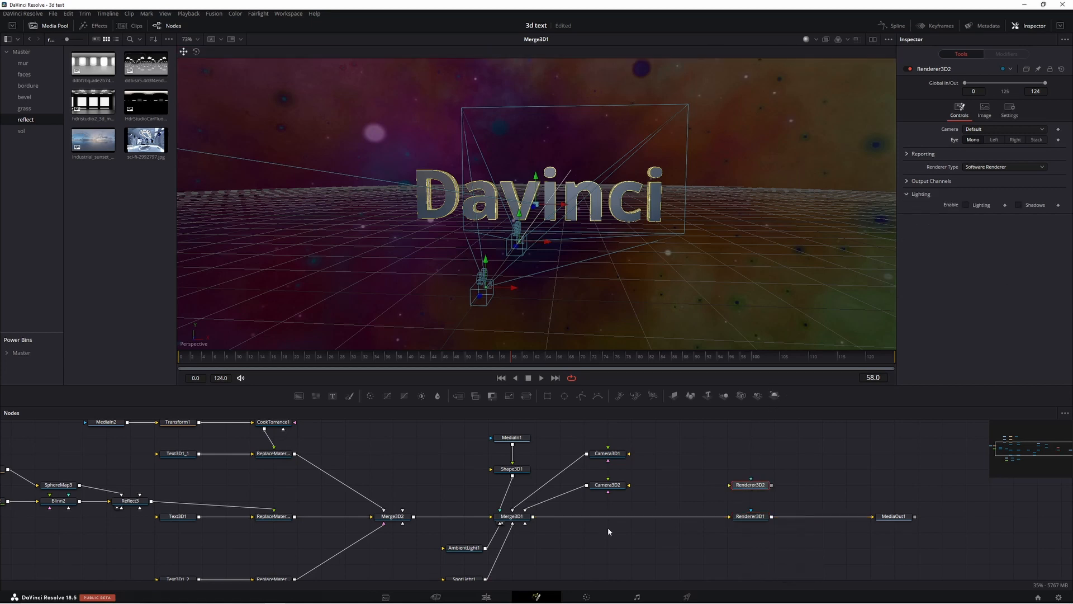
{"action": "left_click_drag", "start_coordinate": [533, 516], "coordinate": [758, 487]}
- Rename the new renderer node as rendercam1
{"action": "key", "text": "F2"}
{"action": "type", "text": "renderc"}
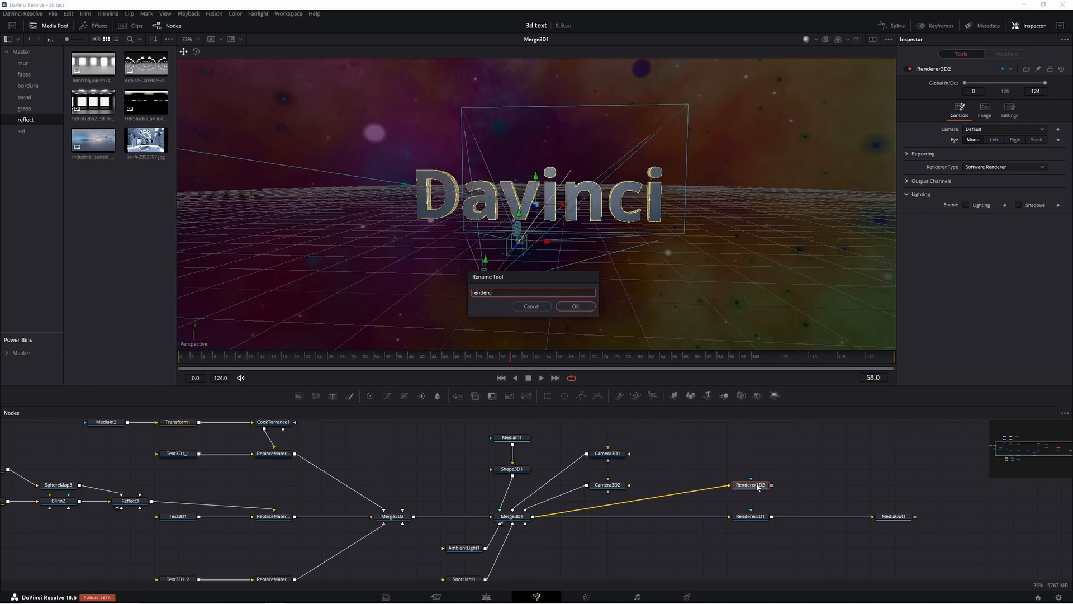
{"action": "type", "text": "am1"}
{"action": "key", "text": "Return"}
- Rename the original renderer as rendercam2 and assign Camera3D2 as its camera
{"action": "left_click", "coordinate": [751, 517]}
{"action": "key", "text": "F2"}
{"action": "type", "text": "rendercam2"}
{"action": "key", "text": "Return"}
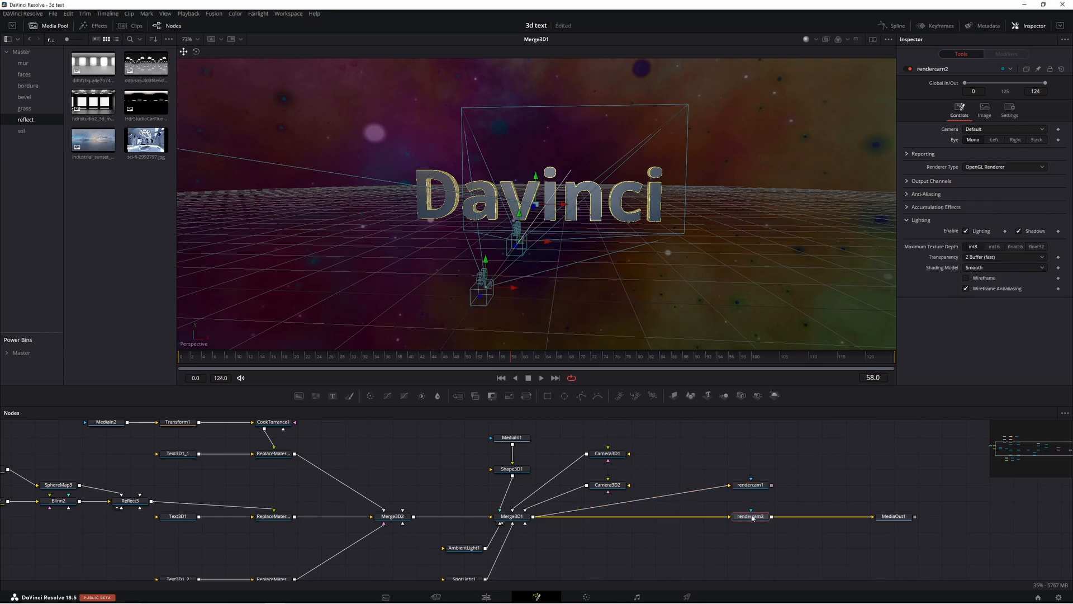
{"action": "left_click", "coordinate": [994, 130]}
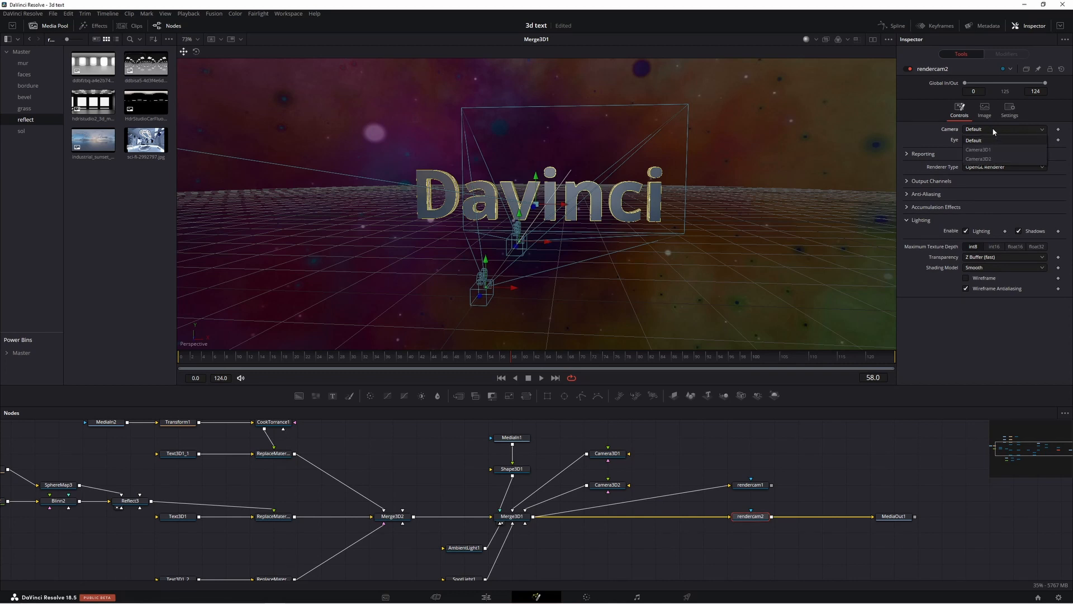
{"action": "left_click", "coordinate": [991, 160]}
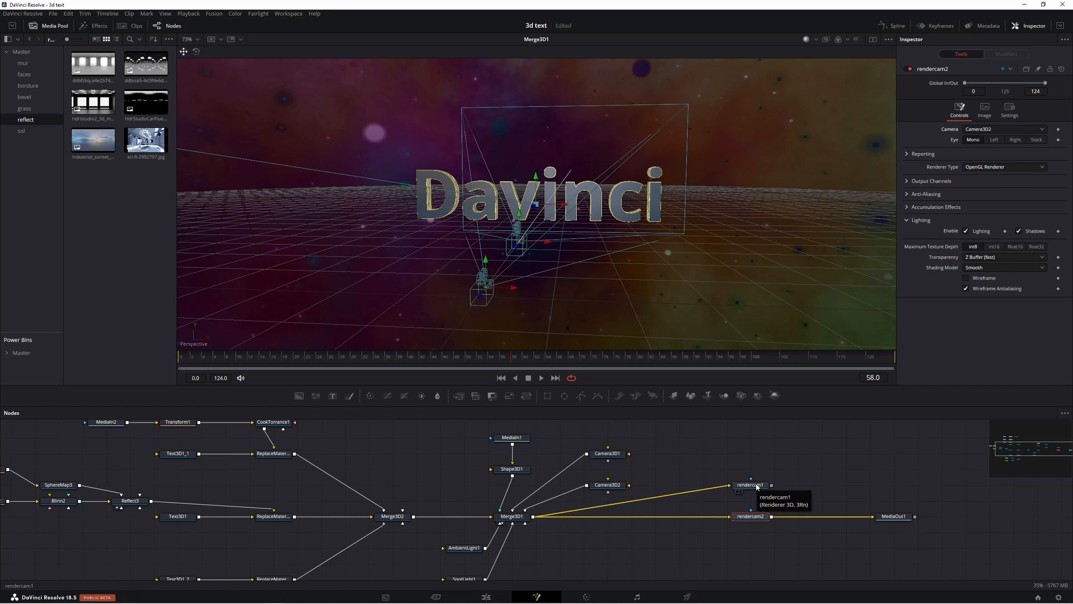
- Configure rendercam1 with lighting and shadows enabled, the OpenGL Renderer type and Camera3D1 as its camera
{"action": "left_click", "coordinate": [757, 485]}
{"action": "left_click", "coordinate": [967, 206]}
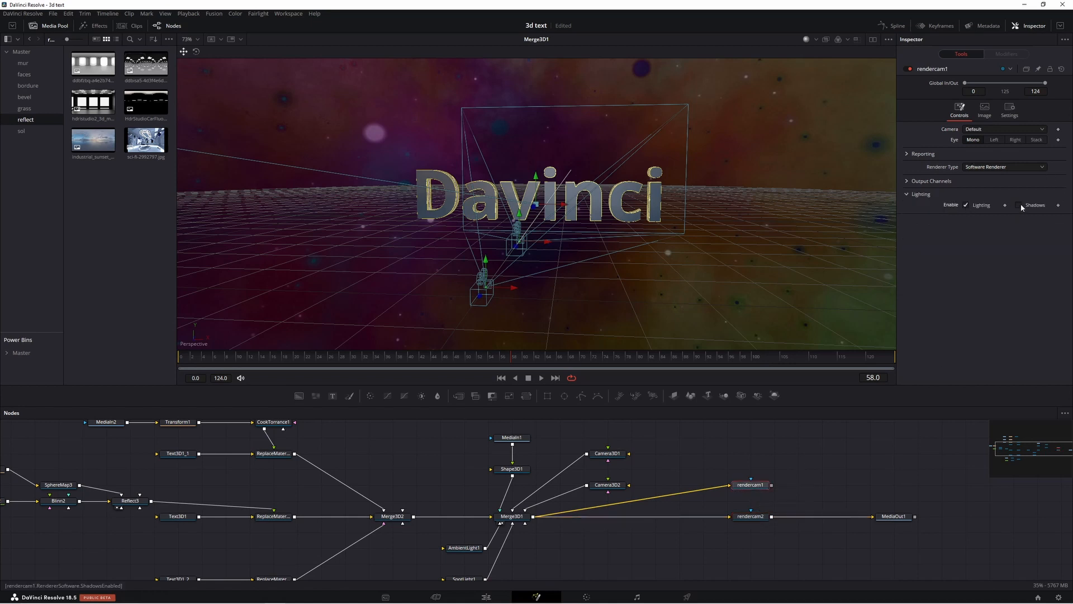
{"action": "left_click", "coordinate": [1018, 205]}
{"action": "left_click", "coordinate": [1006, 168]}
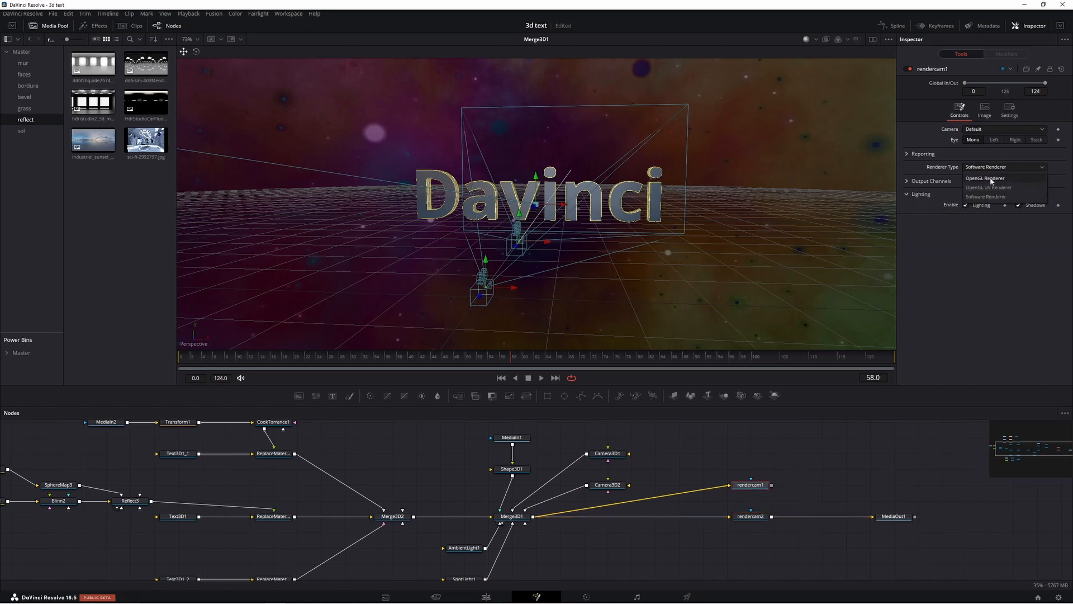
{"action": "left_click", "coordinate": [990, 179]}
{"action": "left_click", "coordinate": [993, 129]}
{"action": "left_click", "coordinate": [985, 151]}
- Insert Merge2 between rendercam2 and MediaOut1, and add Merge1 to feed rendercam1 into Merge2
{"action": "left_click", "coordinate": [816, 468]}
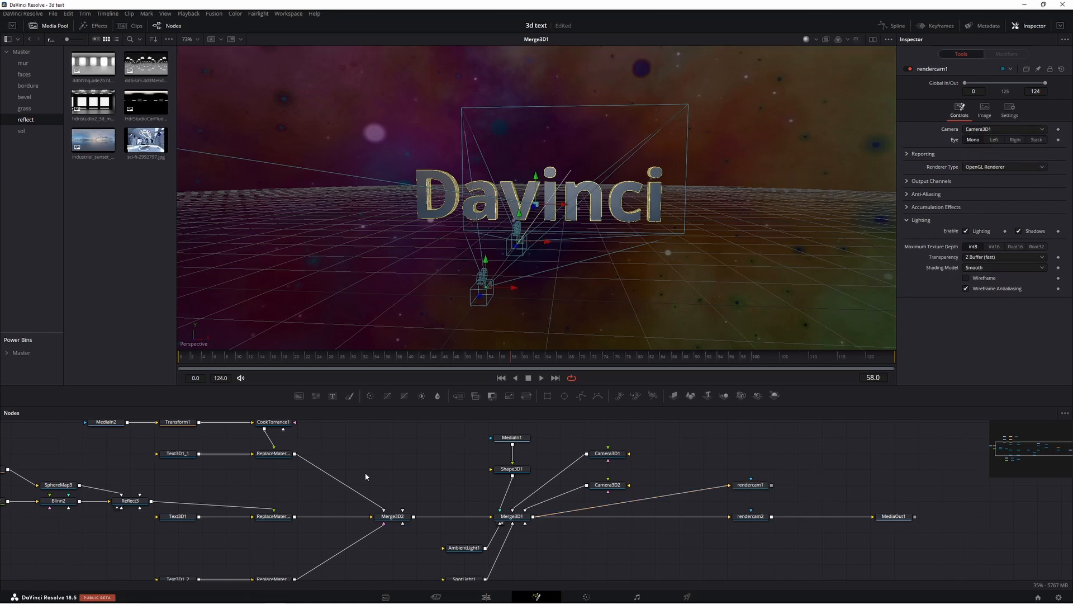
{"action": "key", "text": "ctrl+v"}
{"action": "left_click_drag", "start_coordinate": [870, 469], "coordinate": [822, 515]}
{"action": "left_click_drag", "start_coordinate": [772, 486], "coordinate": [804, 489]}
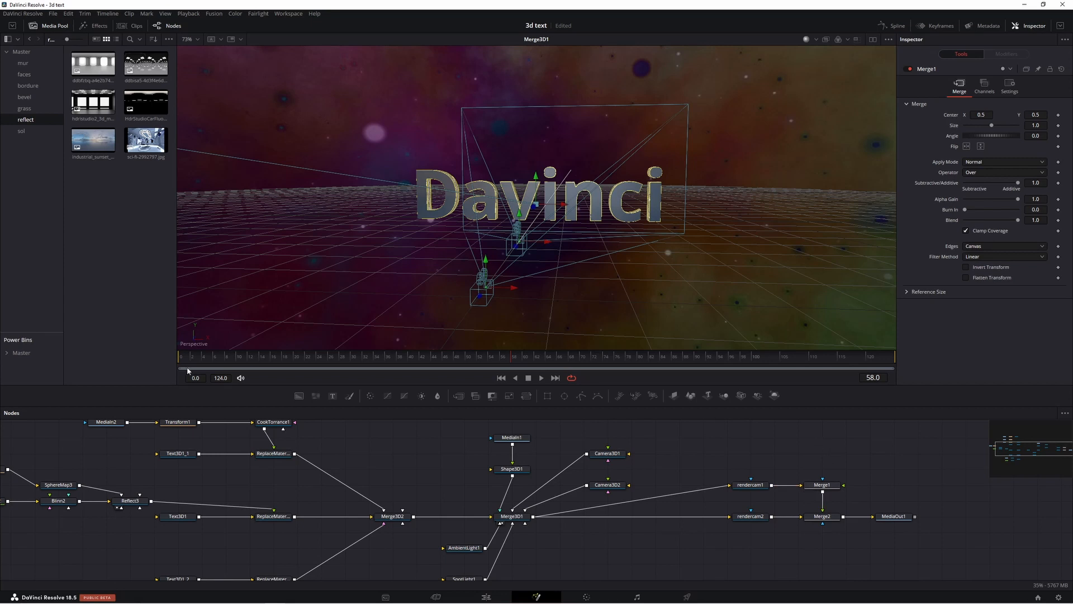
- Add a Background node feeding Merge1 and set its Alpha to 0.0
{"action": "left_click", "coordinate": [299, 395]}
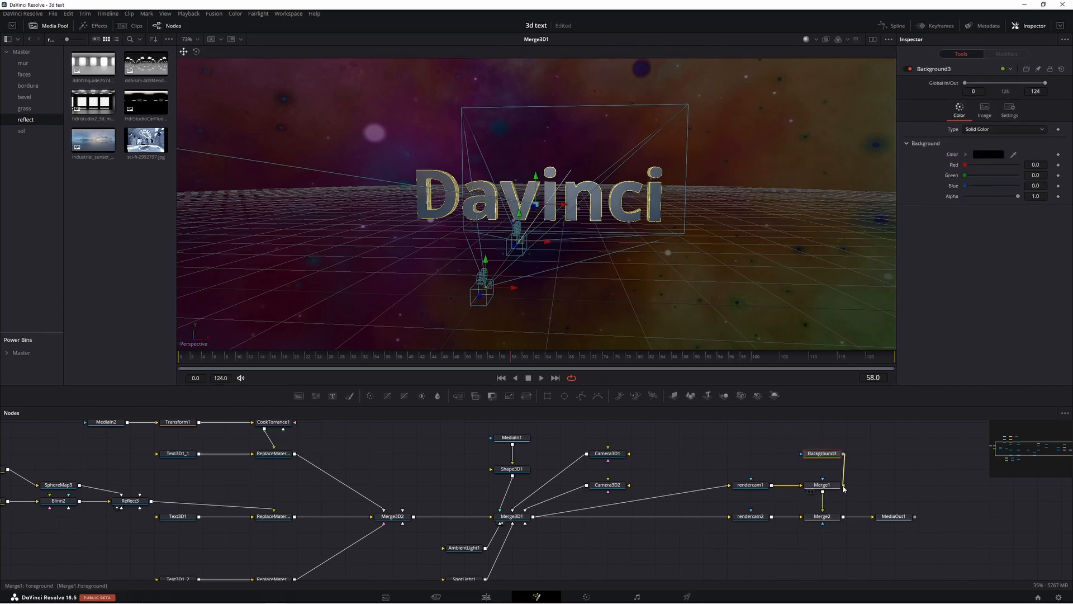
{"action": "left_click_drag", "start_coordinate": [1018, 196], "coordinate": [956, 197]}
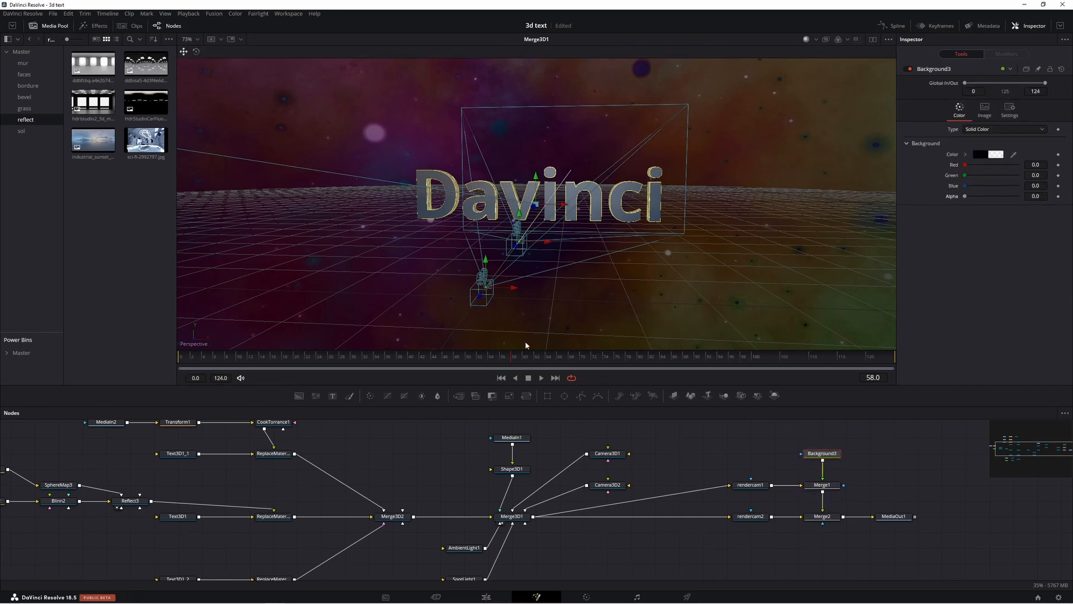
{"action": "left_click", "coordinate": [706, 434]}
- At frame 124, preview rendercam1 and set Camera3D1's translation to Y 0.171 and Z 1.774057
{"action": "left_click", "coordinate": [892, 358]}
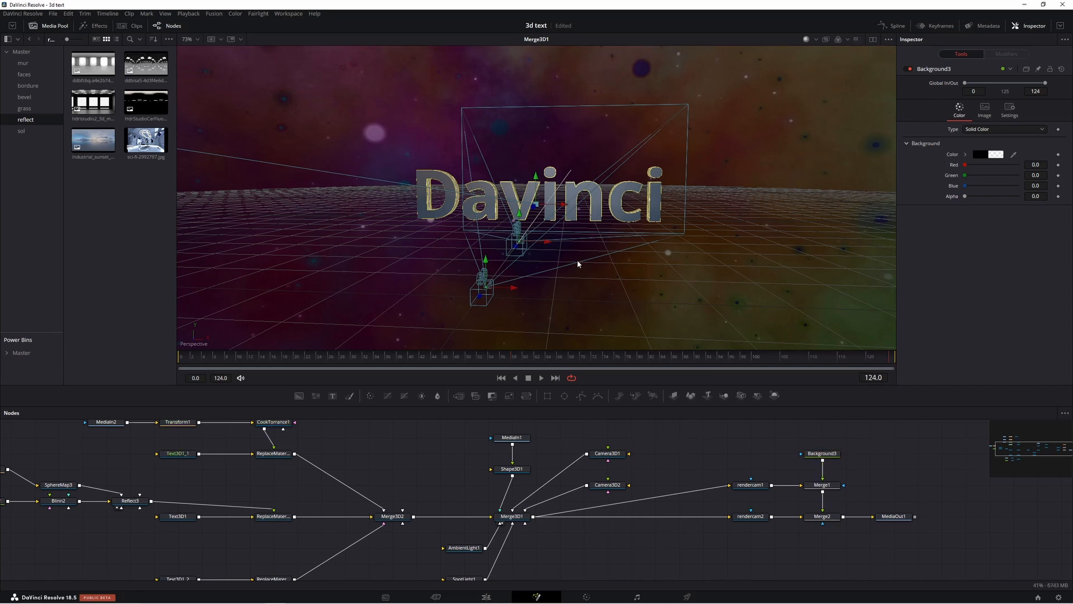
{"action": "left_click_drag", "start_coordinate": [541, 260], "coordinate": [624, 252]}
{"action": "left_click", "coordinate": [628, 256]}
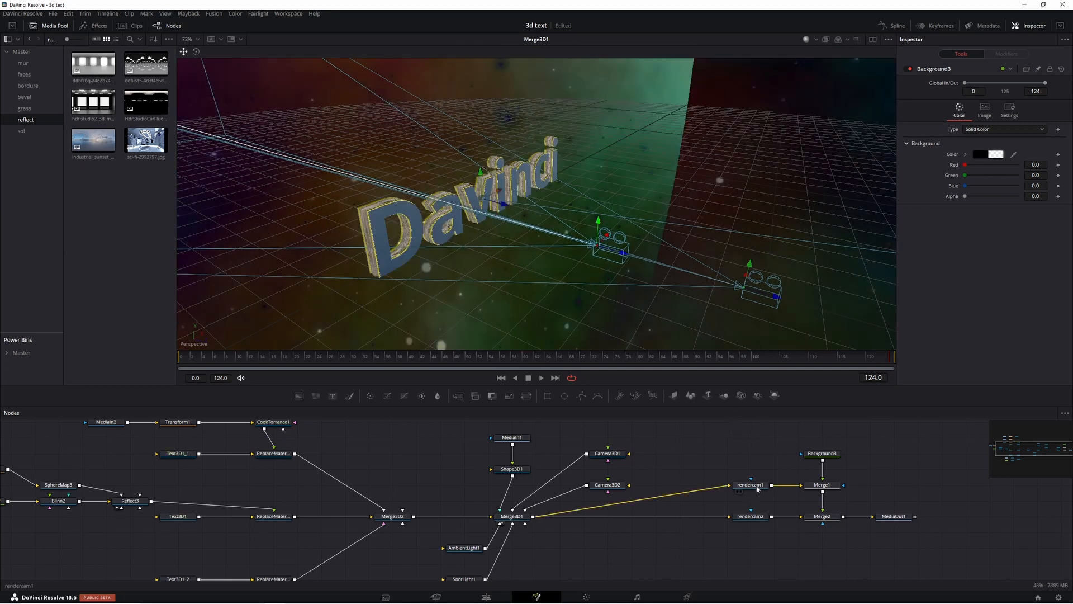
{"action": "left_click_drag", "start_coordinate": [756, 487], "coordinate": [611, 186]}
{"action": "left_click", "coordinate": [607, 453]}
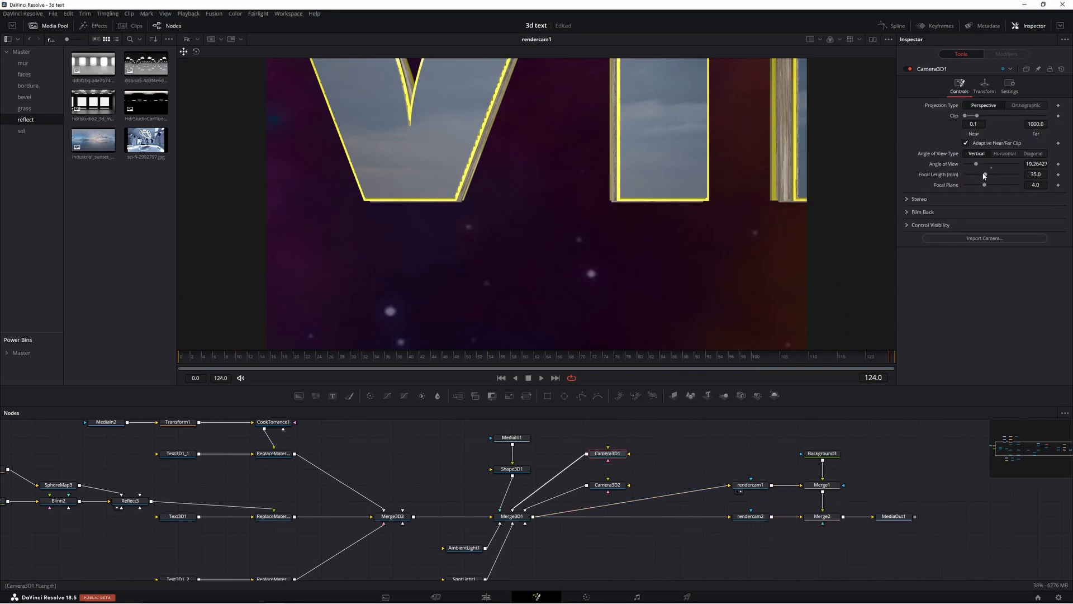
{"action": "left_click", "coordinate": [986, 86]}
{"action": "left_click_drag", "start_coordinate": [1036, 124], "coordinate": [1072, 136]}
{"action": "left_click", "coordinate": [917, 206]}
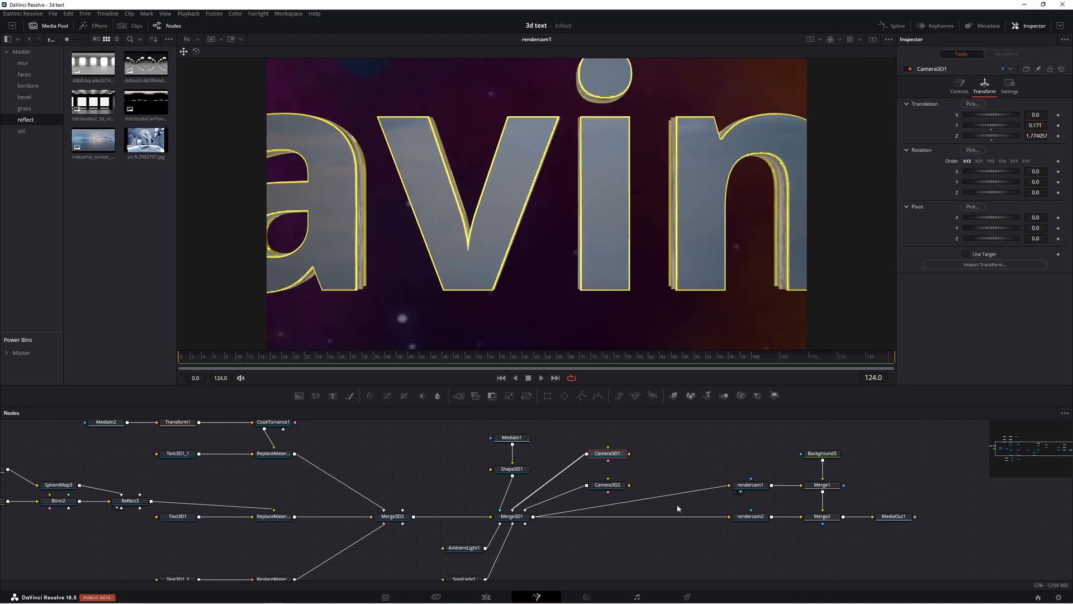
- Show Merge3D1 in the viewer and rotate Camera3D1 to -32.5388 on the Y axis
{"action": "left_click", "coordinate": [502, 524]}
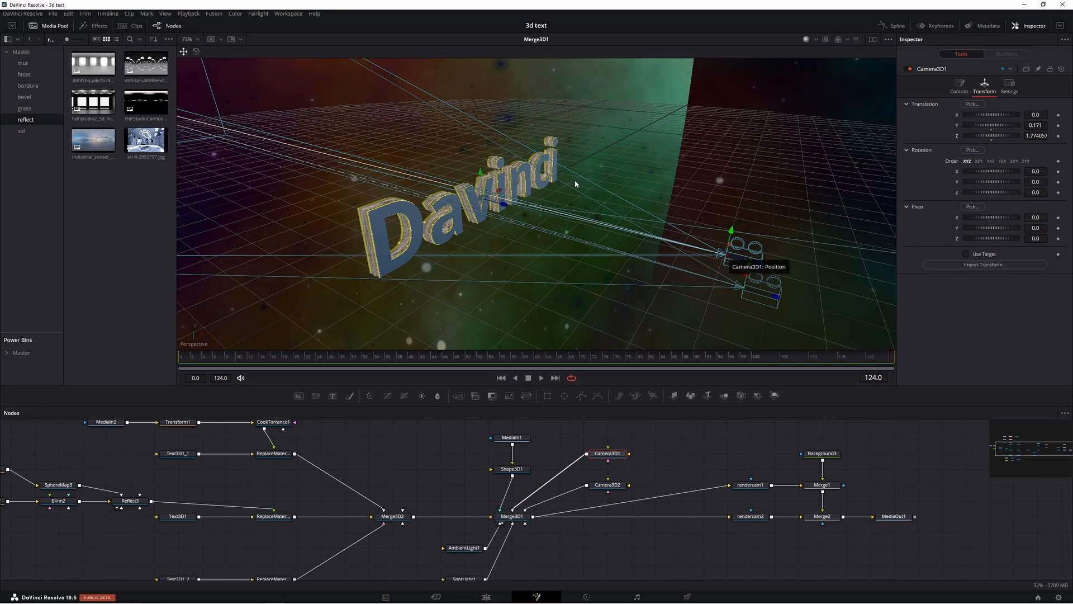
{"action": "left_click", "coordinate": [196, 51]}
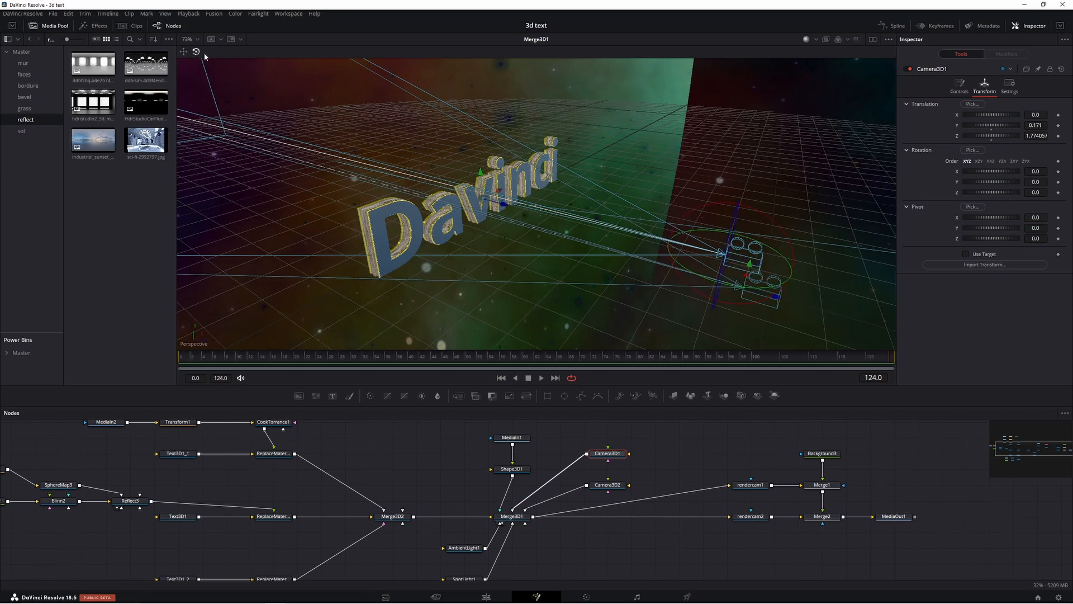
{"action": "left_click_drag", "start_coordinate": [822, 246], "coordinate": [712, 262]}
{"action": "left_click_drag", "start_coordinate": [636, 316], "coordinate": [654, 331]}
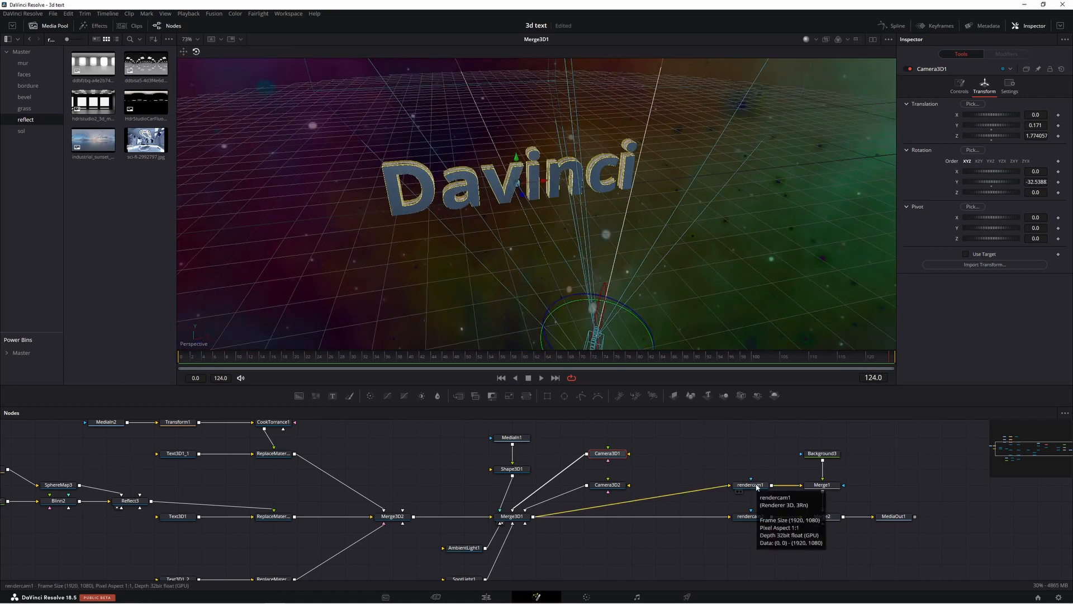
- With Merge3D1 and rendercam1 shown side by side, keyframe Camera3D1's X translation at -2.187 on frame 0 and 0.596 on frame 55
{"action": "left_click", "coordinate": [874, 40]}
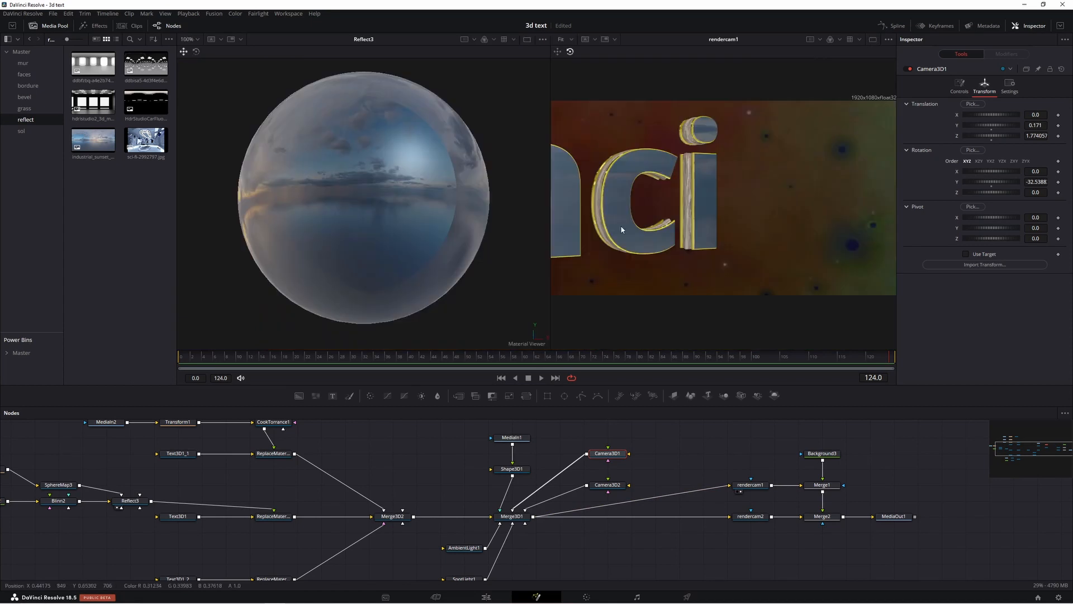
{"action": "left_click", "coordinate": [499, 524]}
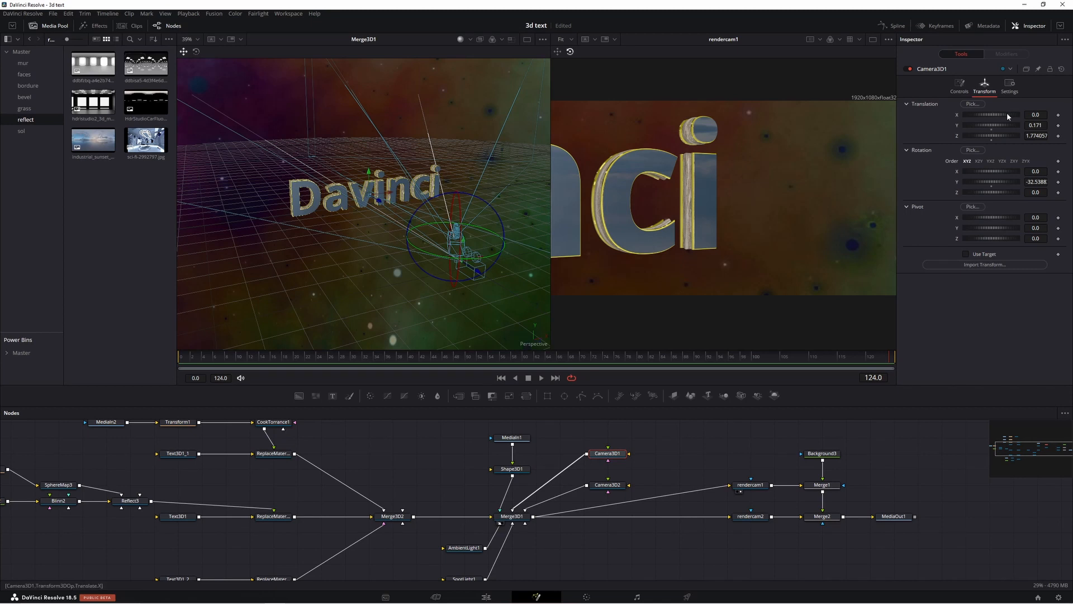
{"action": "left_click_drag", "start_coordinate": [1041, 114], "coordinate": [1025, 122]}
{"action": "left_click", "coordinate": [183, 358]}
{"action": "left_click", "coordinate": [1058, 115]}
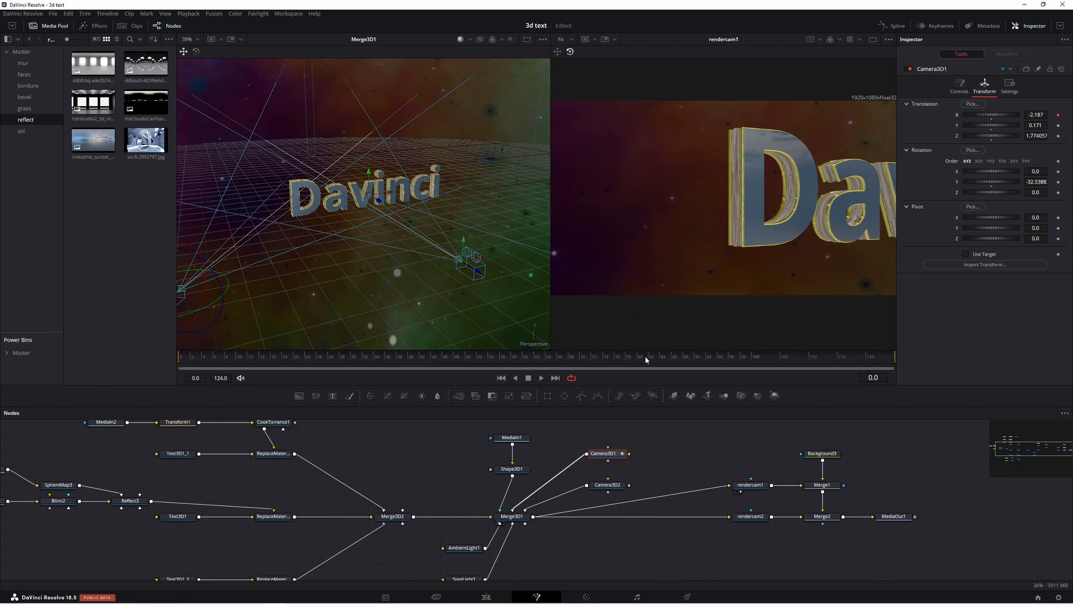
{"action": "left_click", "coordinate": [499, 356]}
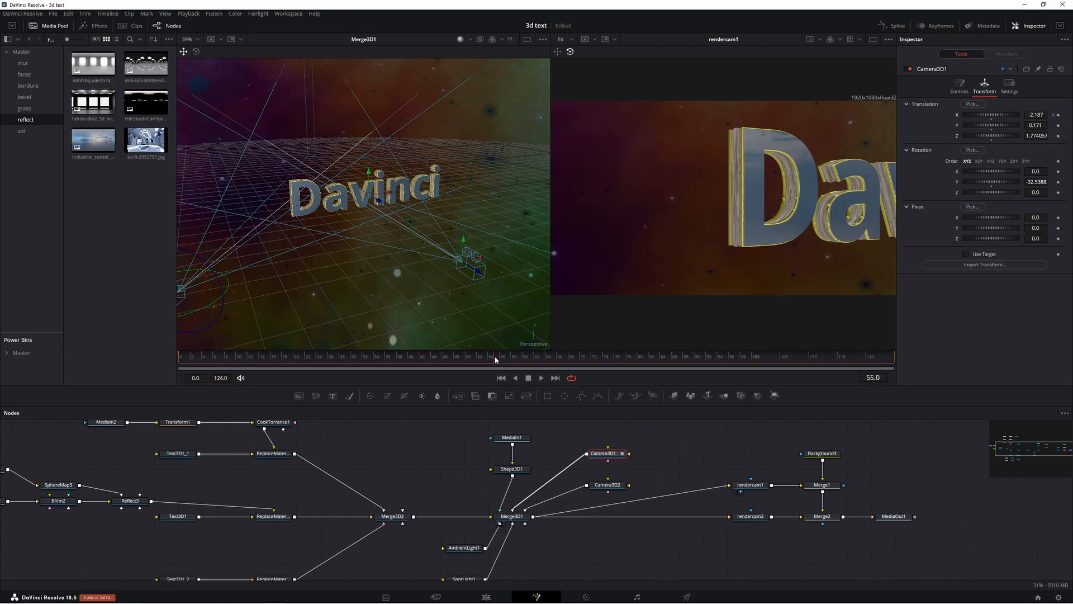
{"action": "left_click_drag", "start_coordinate": [968, 116], "coordinate": [1009, 127]}
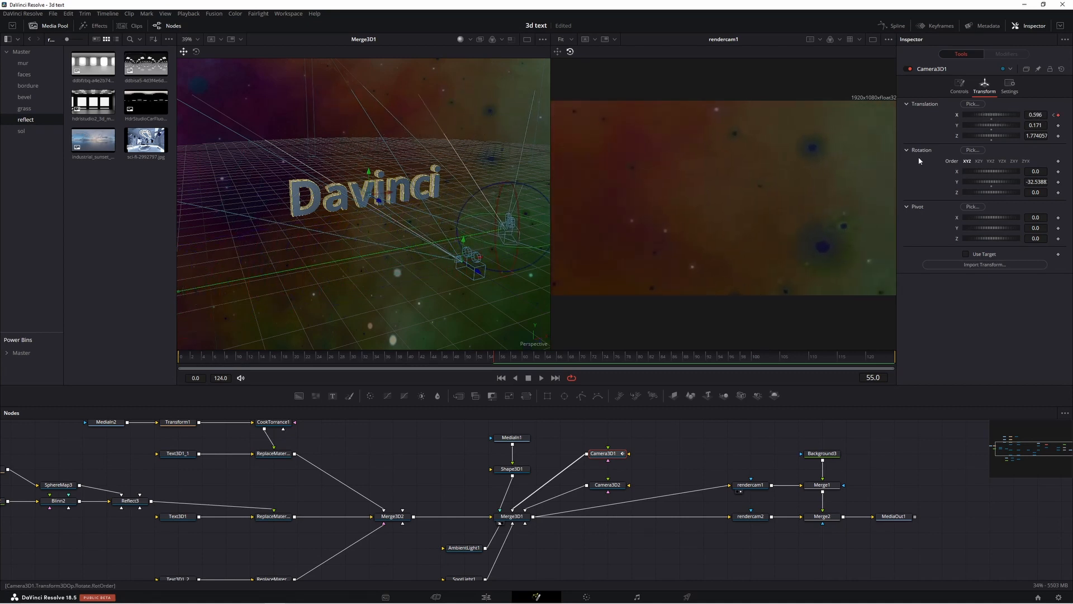
- Smooth Camera3D1's X Offset keyframes in the Spline editor and scrub through the camera move
{"action": "left_click", "coordinate": [893, 26]}
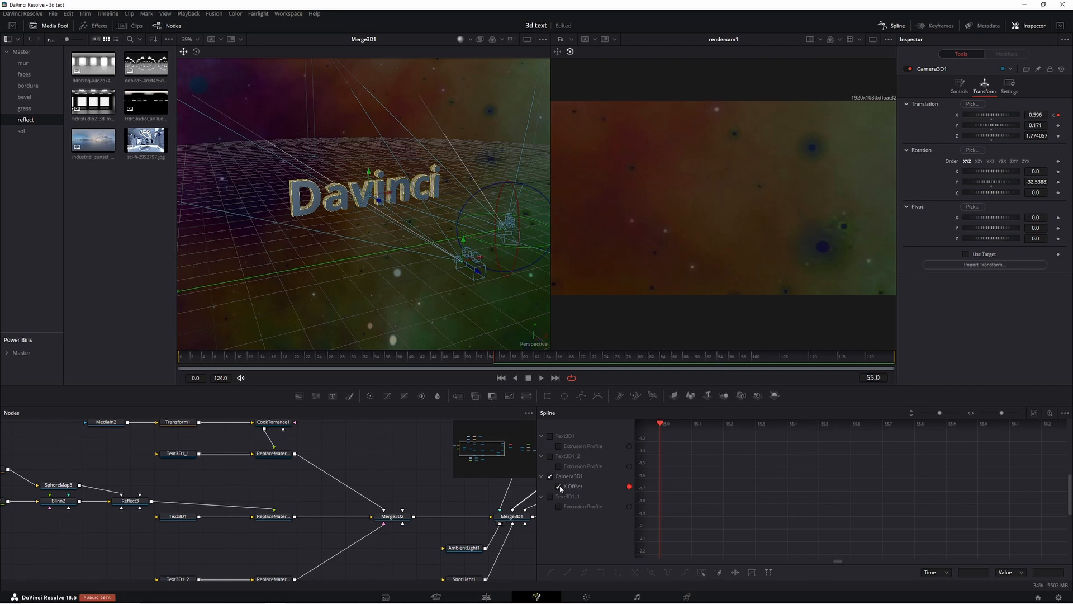
{"action": "left_click", "coordinate": [1034, 413]}
{"action": "left_click_drag", "start_coordinate": [1047, 435], "coordinate": [681, 551]}
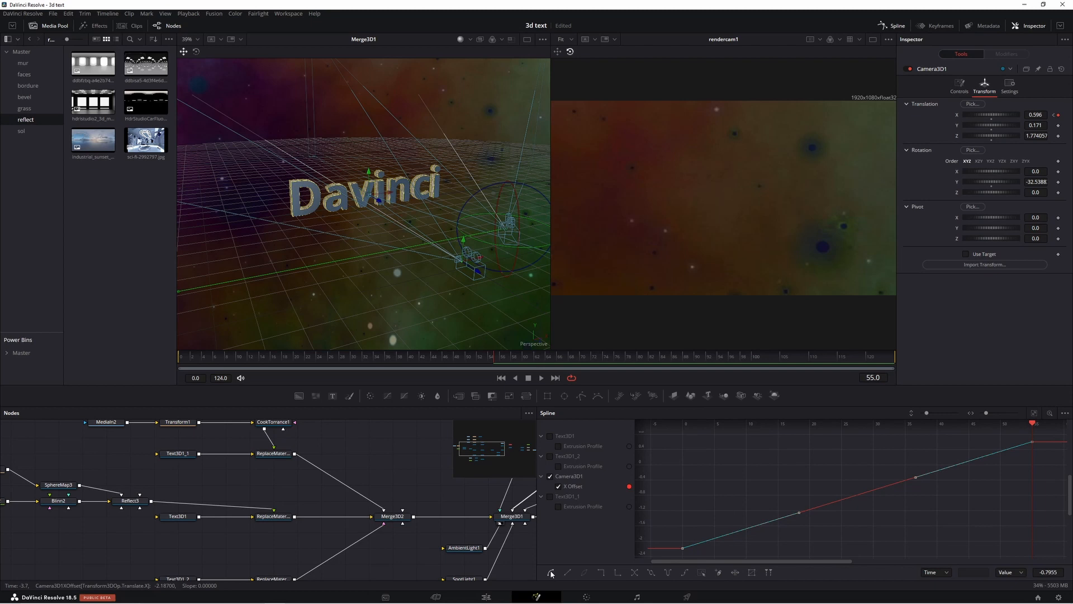
{"action": "left_click", "coordinate": [551, 573]}
{"action": "left_click_drag", "start_coordinate": [216, 363], "coordinate": [495, 363]}
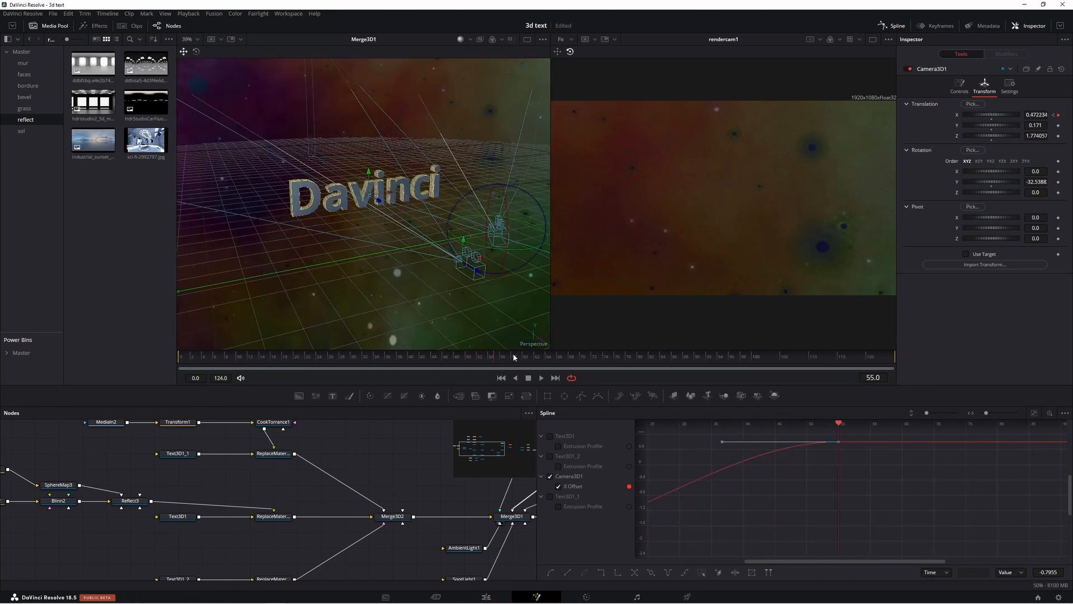
{"action": "left_click", "coordinate": [899, 28]}
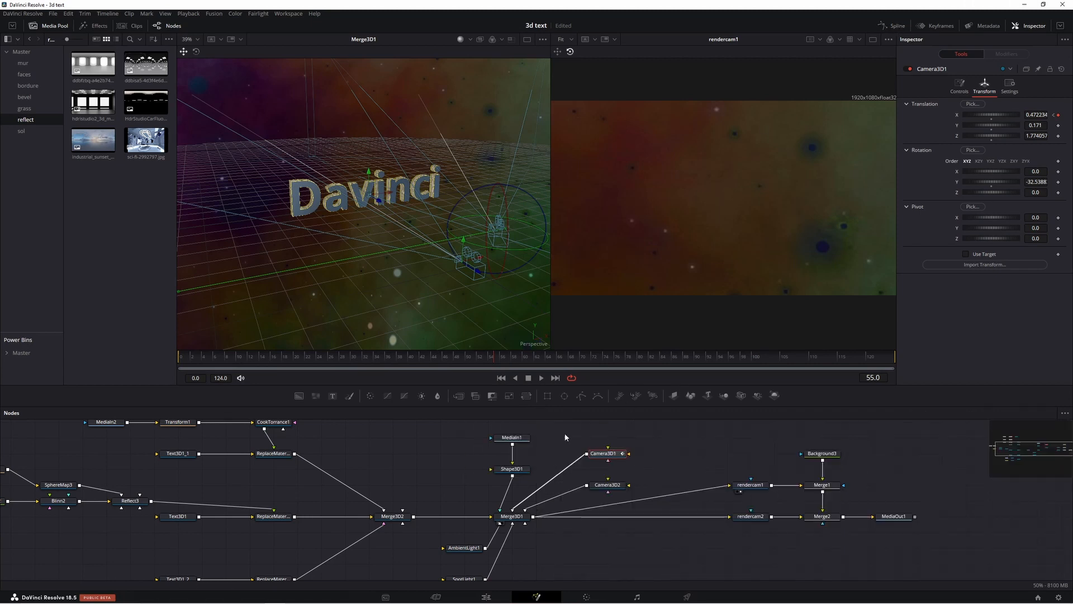
- Preview rendercam2 and set Camera3D2's translation to Y 0.173 and Z 0.963739
{"action": "left_click", "coordinate": [613, 485]}
{"action": "left_click_drag", "start_coordinate": [753, 520], "coordinate": [737, 234]}
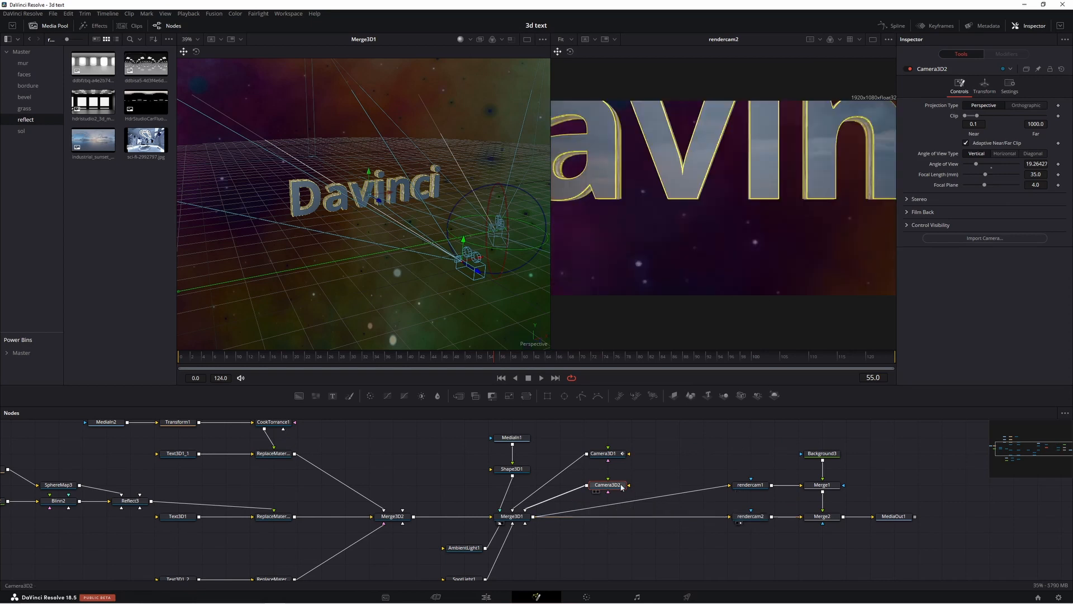
{"action": "left_click", "coordinate": [985, 87]}
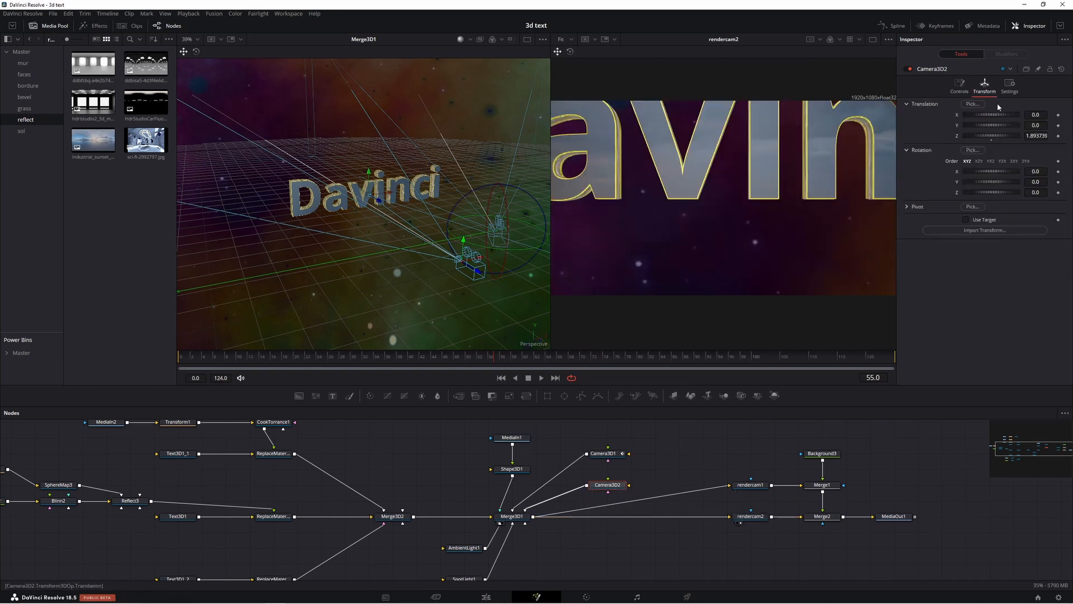
{"action": "left_click_drag", "start_coordinate": [1036, 125], "coordinate": [987, 136]}
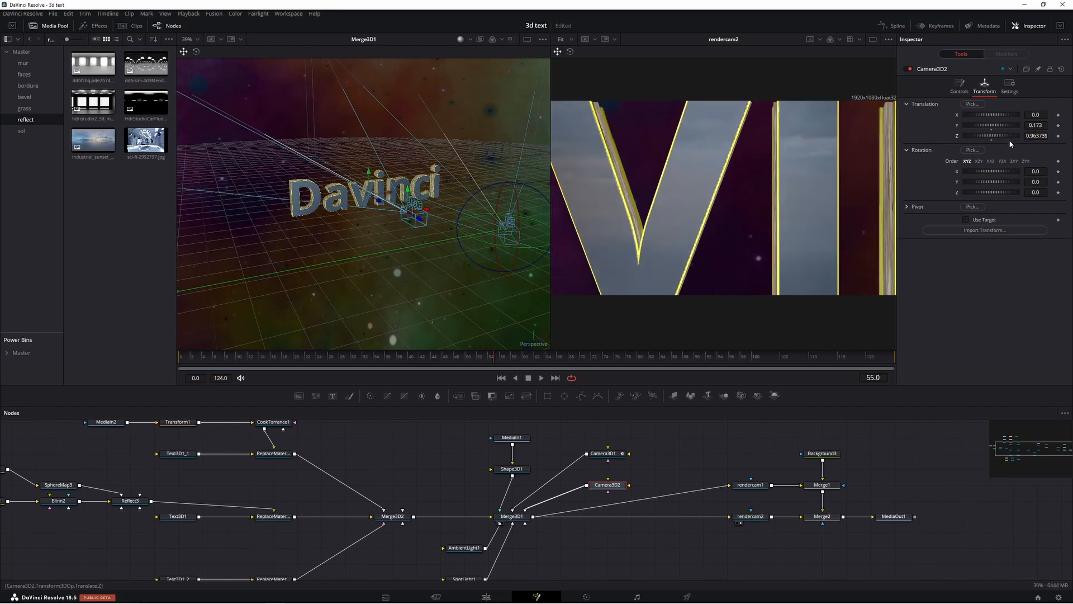
- Keyframe Camera3D2's Z translation at frame 54, and set it to 4.34374 at frame 100
{"action": "left_click", "coordinate": [489, 361]}
{"action": "left_click", "coordinate": [1058, 137]}
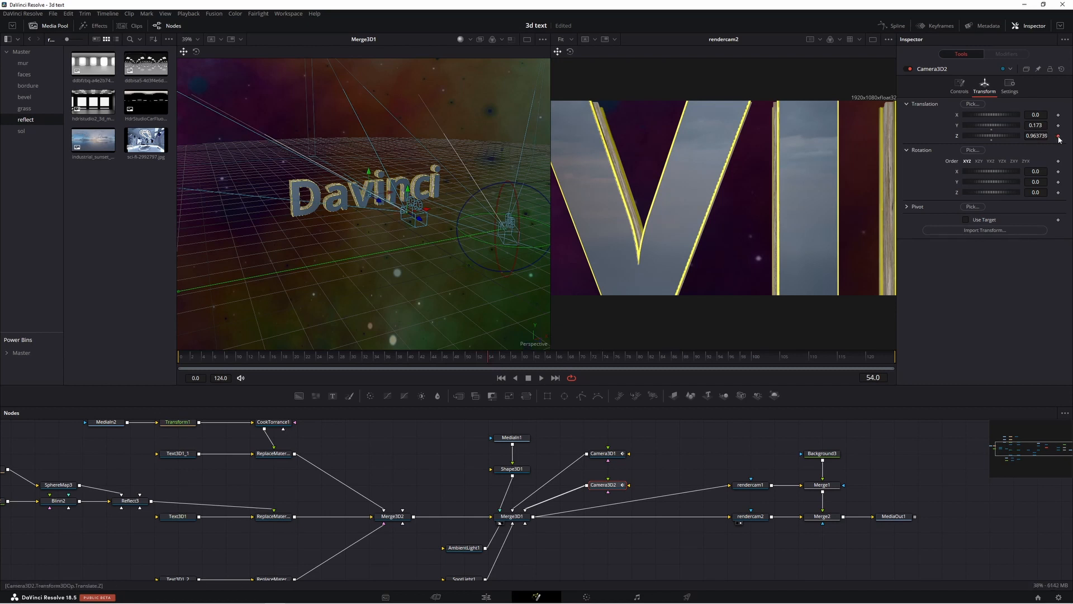
{"action": "left_click", "coordinate": [753, 361]}
{"action": "left_click_drag", "start_coordinate": [992, 136], "coordinate": [1067, 136]}
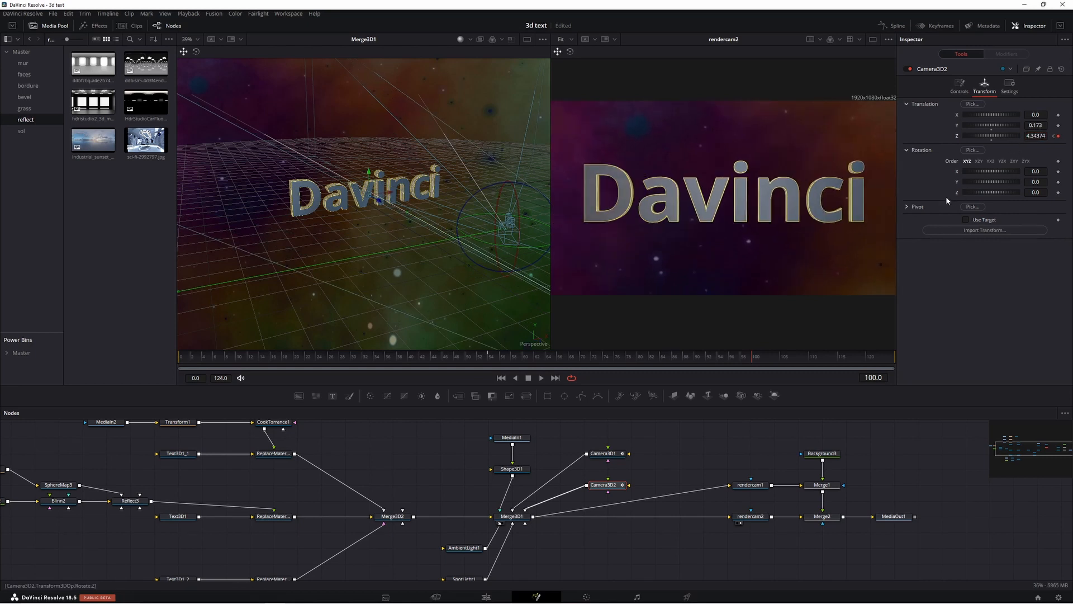
- Smooth Camera3D2's Z Offset curve, lengthen the end keyframe's handle for a softer ease-out, and save the project
{"action": "left_click", "coordinate": [895, 25]}
{"action": "left_click", "coordinate": [550, 477]}
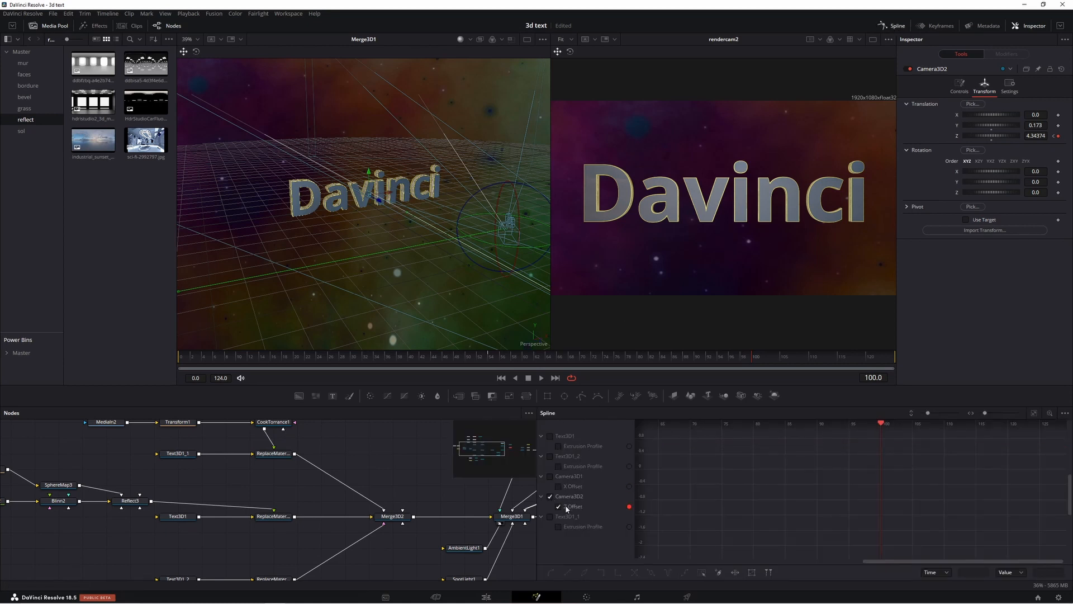
{"action": "left_click", "coordinate": [1035, 412]}
{"action": "left_click_drag", "start_coordinate": [1052, 437], "coordinate": [677, 549]}
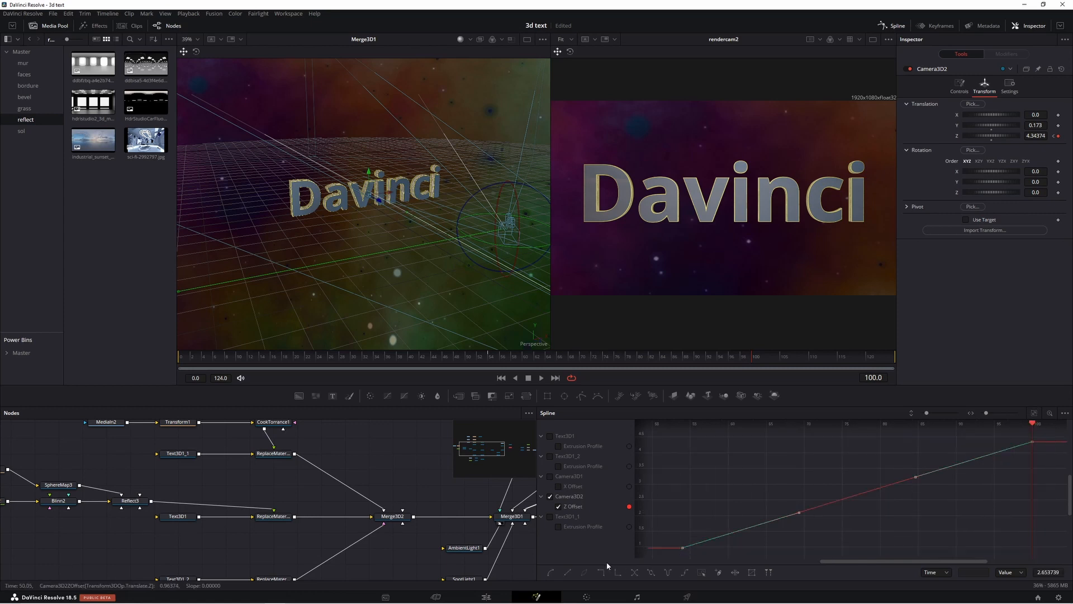
{"action": "left_click", "coordinate": [550, 573]}
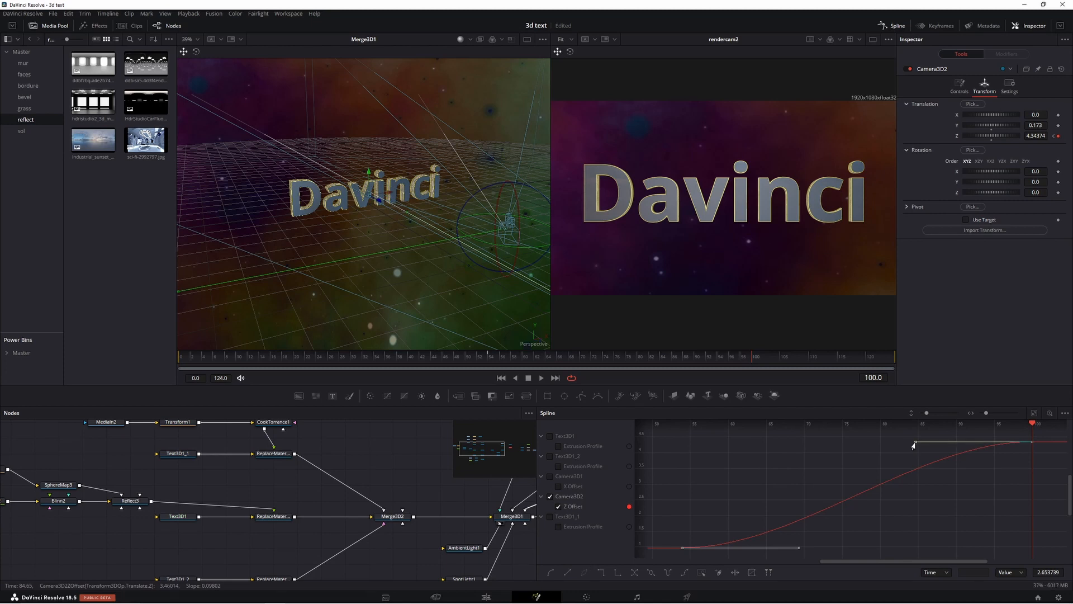
{"action": "left_click_drag", "start_coordinate": [914, 444], "coordinate": [713, 444]}
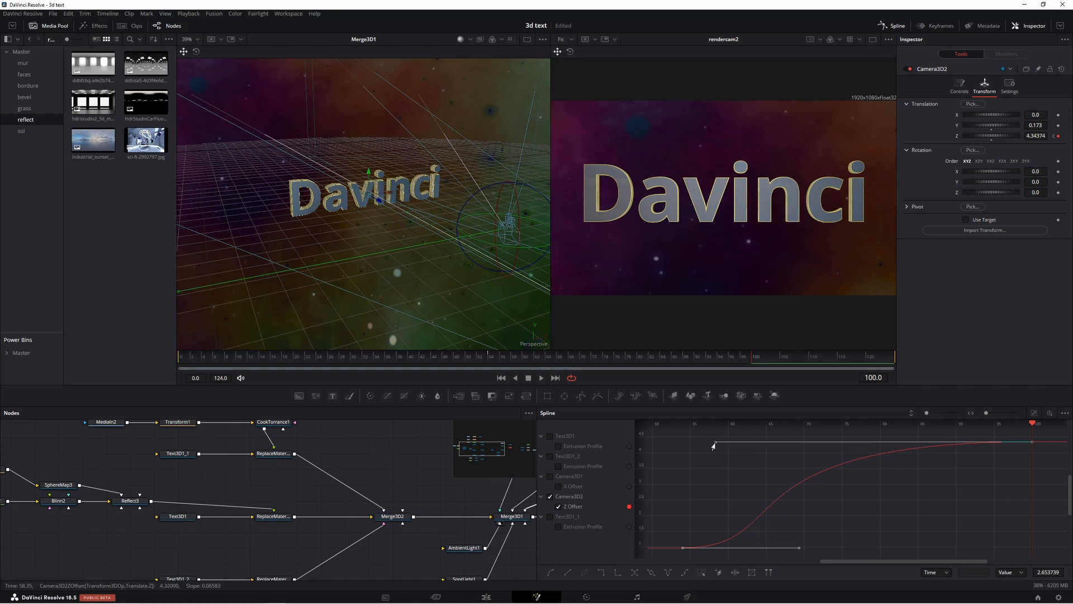
{"action": "left_click", "coordinate": [892, 26]}
{"action": "key", "text": "ctrl+s"}
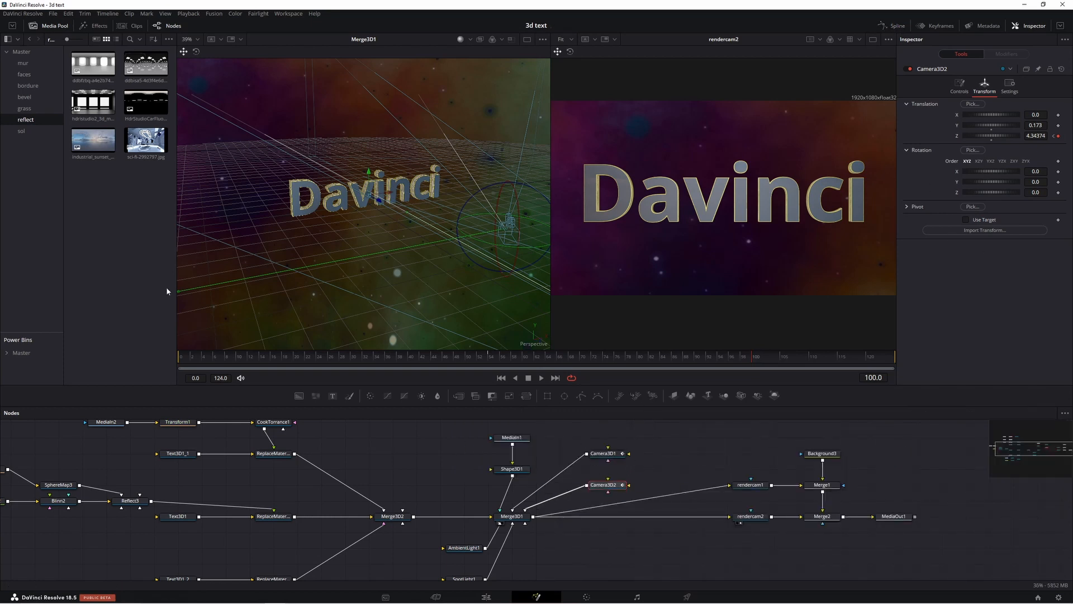
- Shorten rendercam1's global range to end near the camera switch and start rendercam2's global range at frame 54
{"action": "left_click_drag", "start_coordinate": [183, 354], "coordinate": [663, 354]}
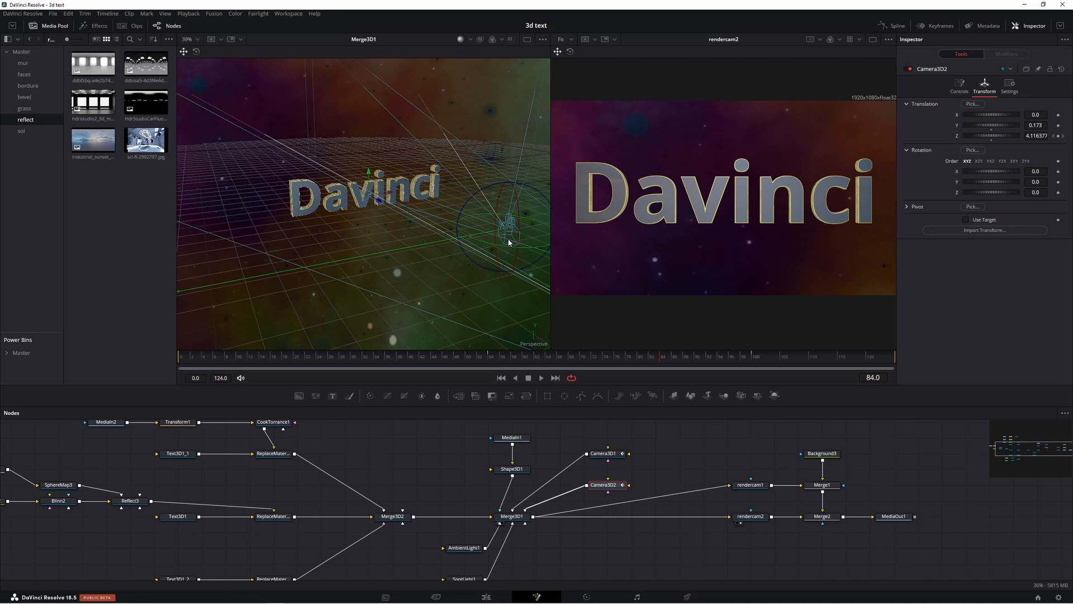
{"action": "left_click", "coordinate": [751, 485]}
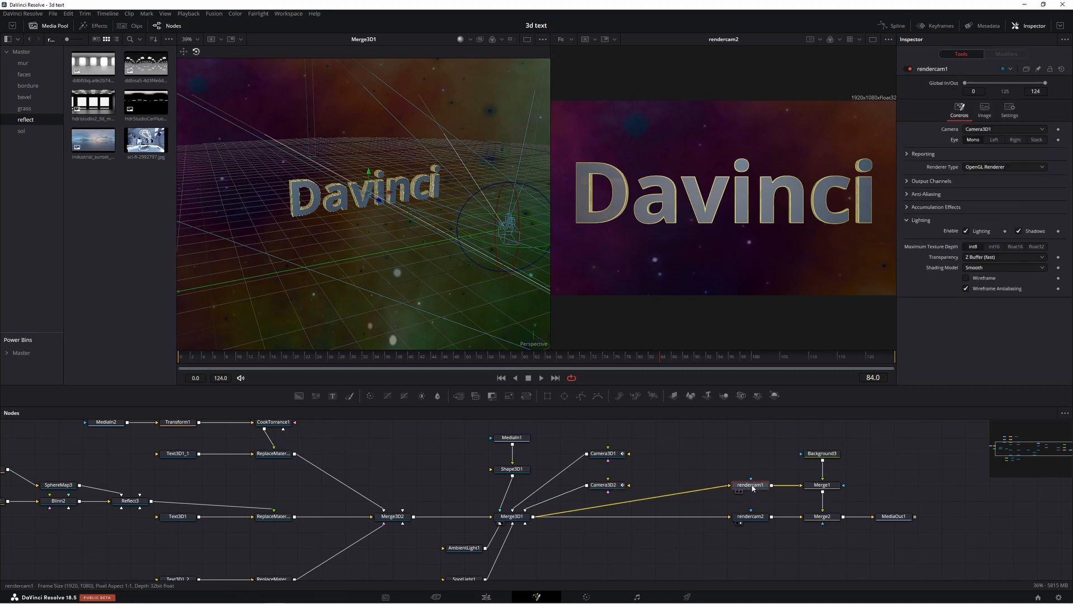
{"action": "mouse_move", "coordinate": [751, 488]}
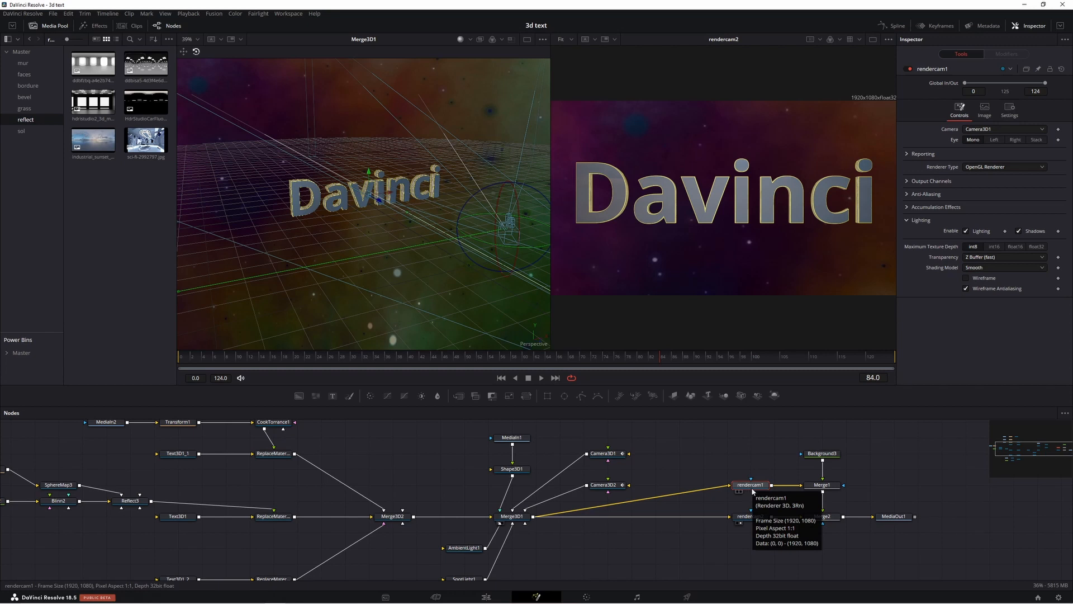
{"action": "left_click", "coordinate": [496, 359]}
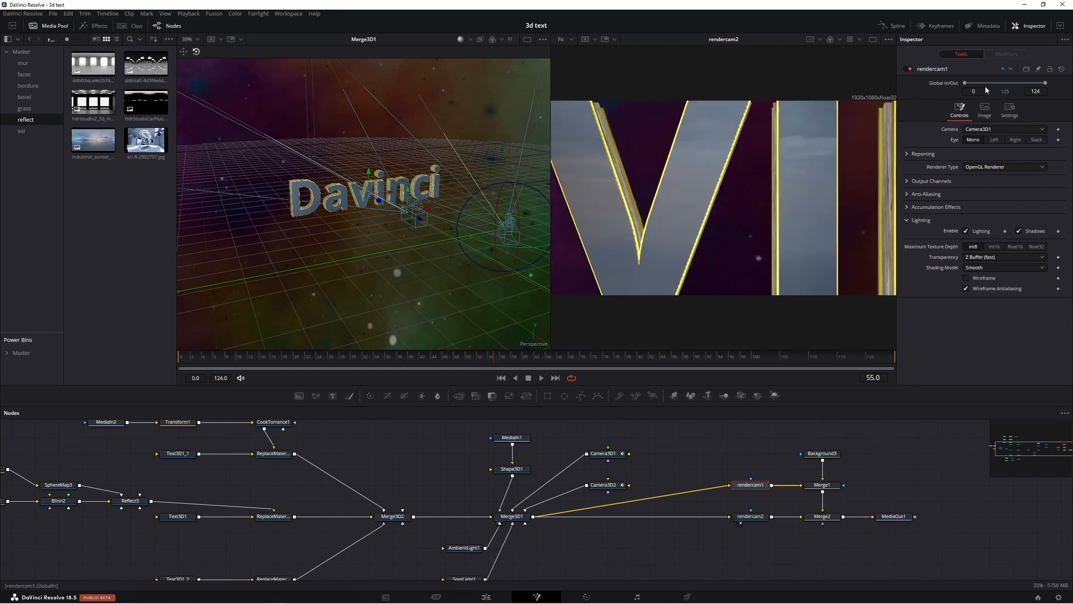
{"action": "left_click_drag", "start_coordinate": [1047, 85], "coordinate": [1004, 87]}
{"action": "left_click", "coordinate": [750, 516]}
{"action": "left_click_drag", "start_coordinate": [964, 83], "coordinate": [998, 88]}
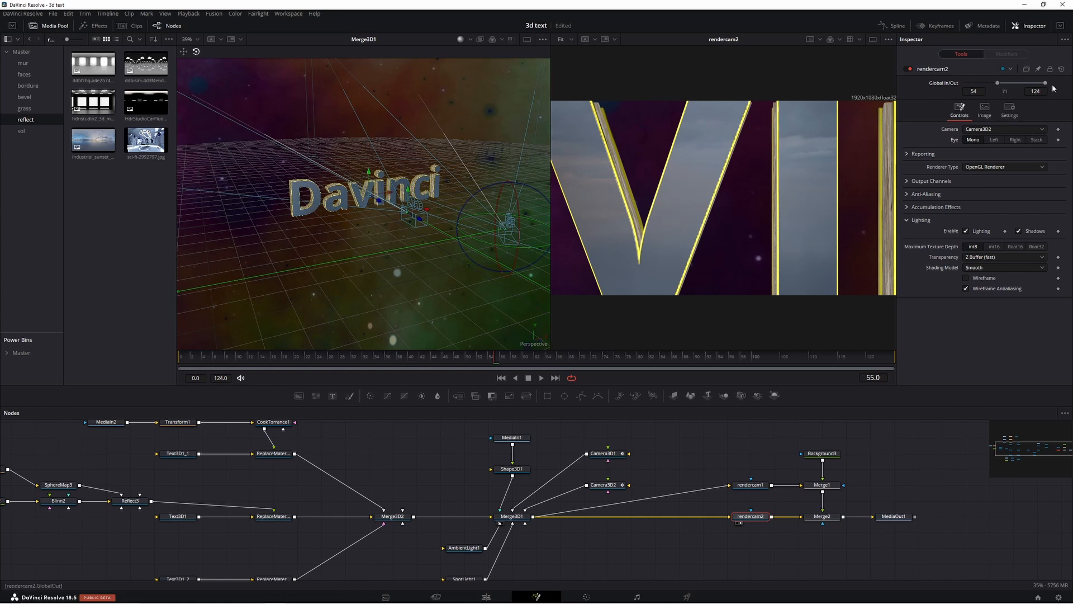
- Show MediaOut1 in a single viewer and check the global ranges of rendercam1 and rendercam2
{"action": "left_click", "coordinate": [873, 39]}
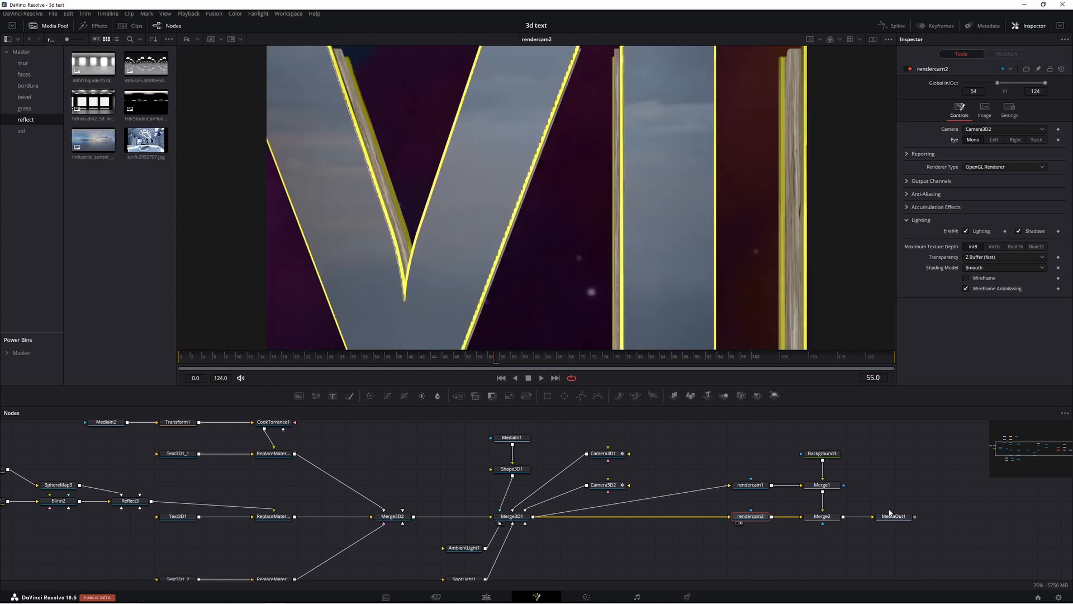
{"action": "left_click_drag", "start_coordinate": [896, 517], "coordinate": [604, 279]}
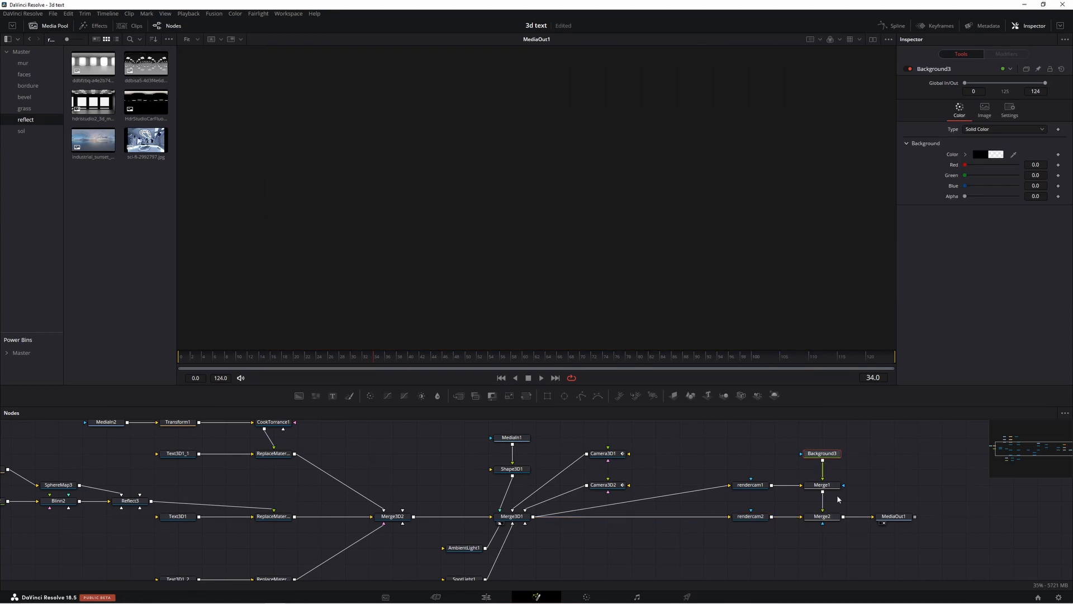
{"action": "left_click", "coordinate": [752, 485]}
{"action": "left_click", "coordinate": [750, 517]}
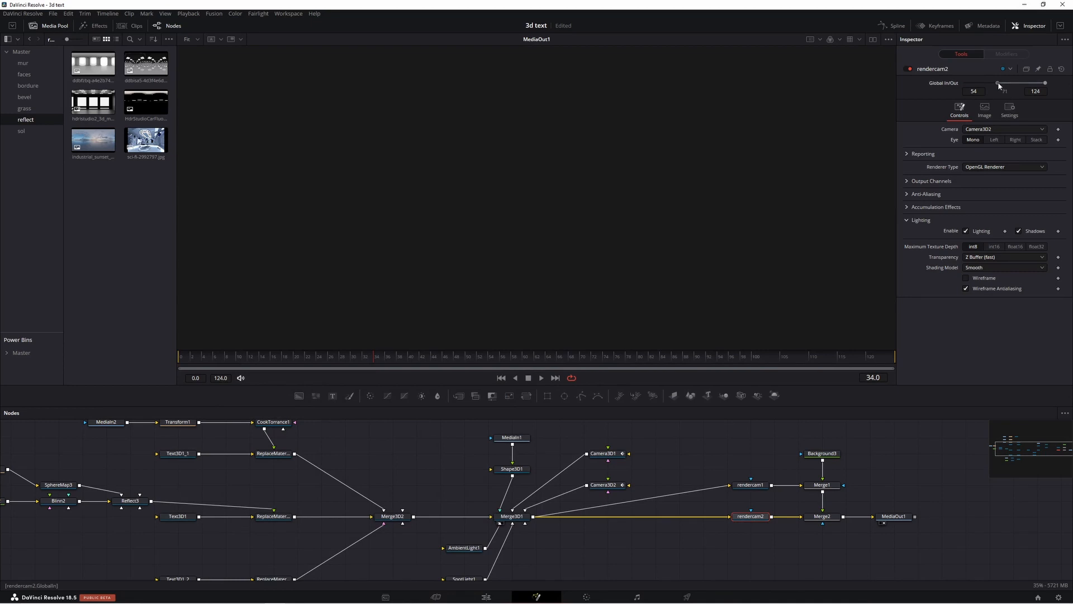
- Show Merge2 in the viewer, swap its foreground and background inputs, and play the composition briefly from frame 0
{"action": "left_click", "coordinate": [822, 516]}
{"action": "left_click", "coordinate": [823, 485]}
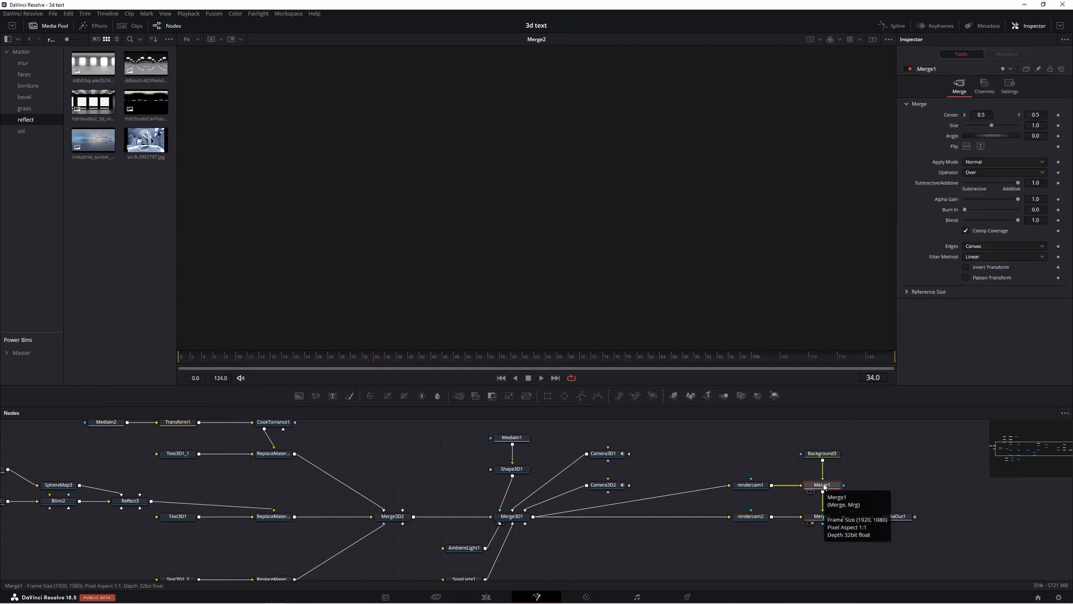
{"action": "left_click", "coordinate": [822, 518]}
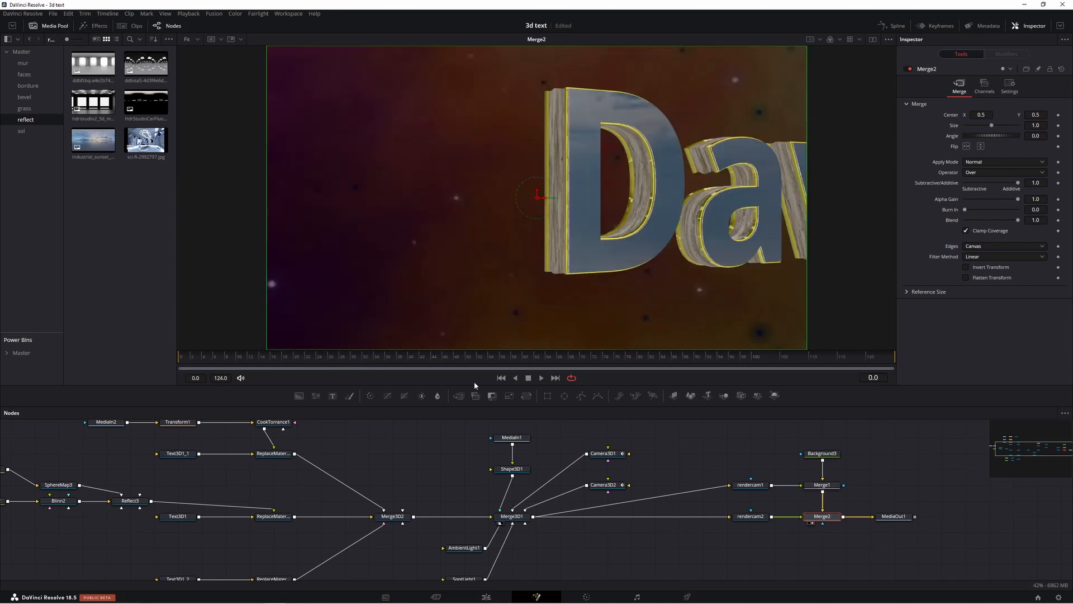
{"action": "left_click", "coordinate": [542, 378]}
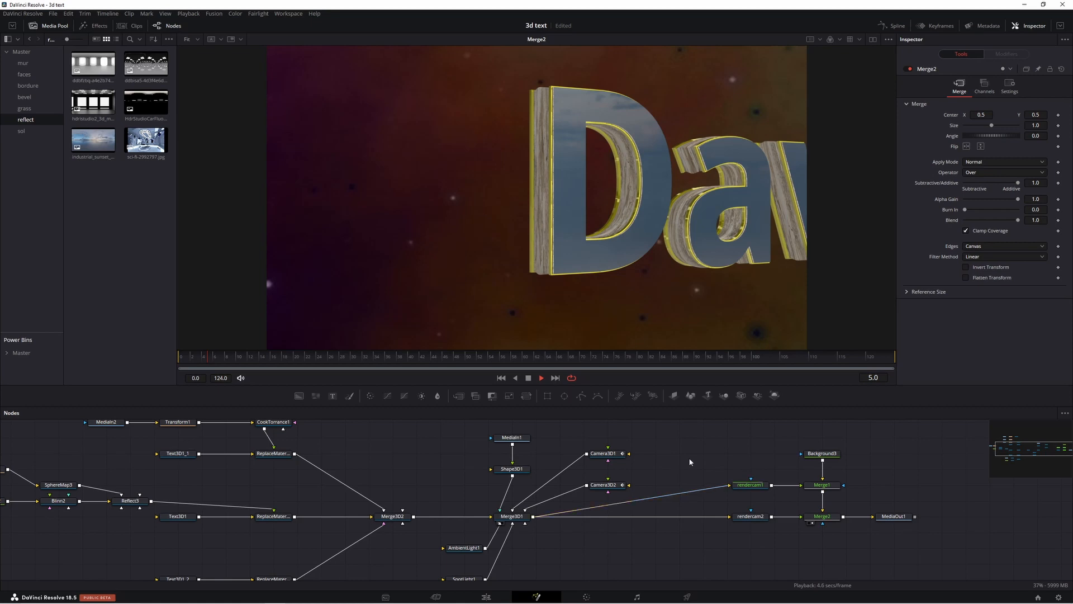
{"action": "left_click", "coordinate": [528, 378]}
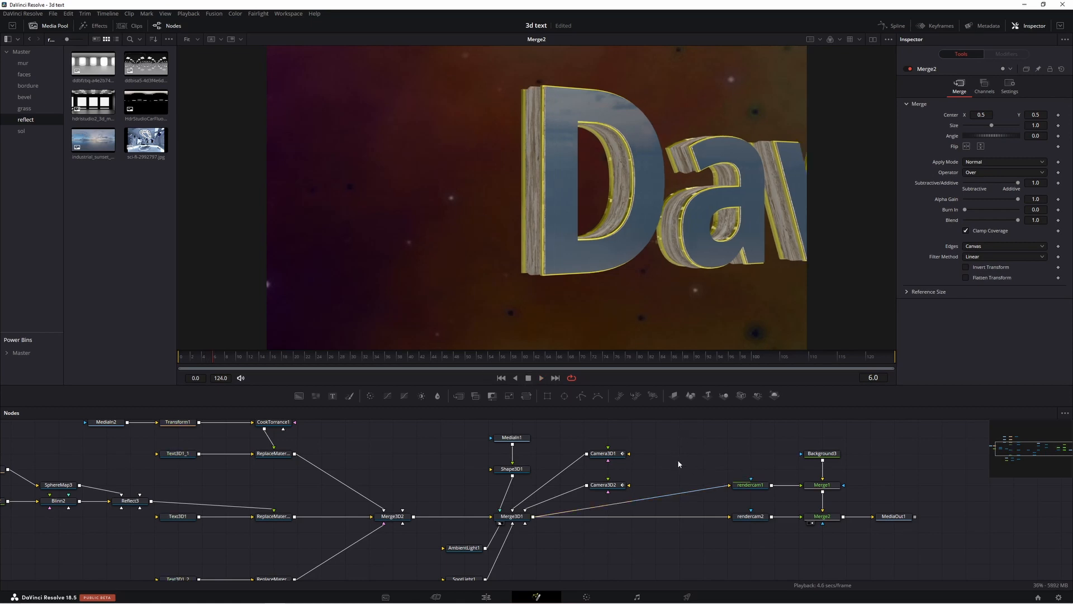
- On the Edit page, set the Render Cache to Smart and turn on looped playback
{"action": "left_click", "coordinate": [486, 597]}
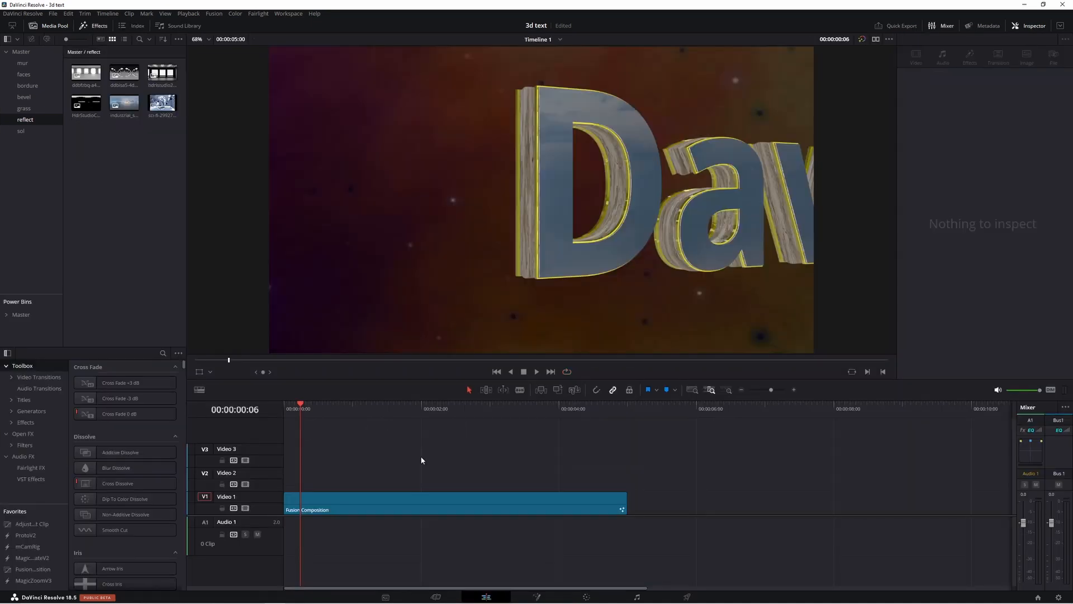
{"action": "left_click", "coordinate": [188, 14]}
{"action": "mouse_move", "coordinate": [234, 58]}
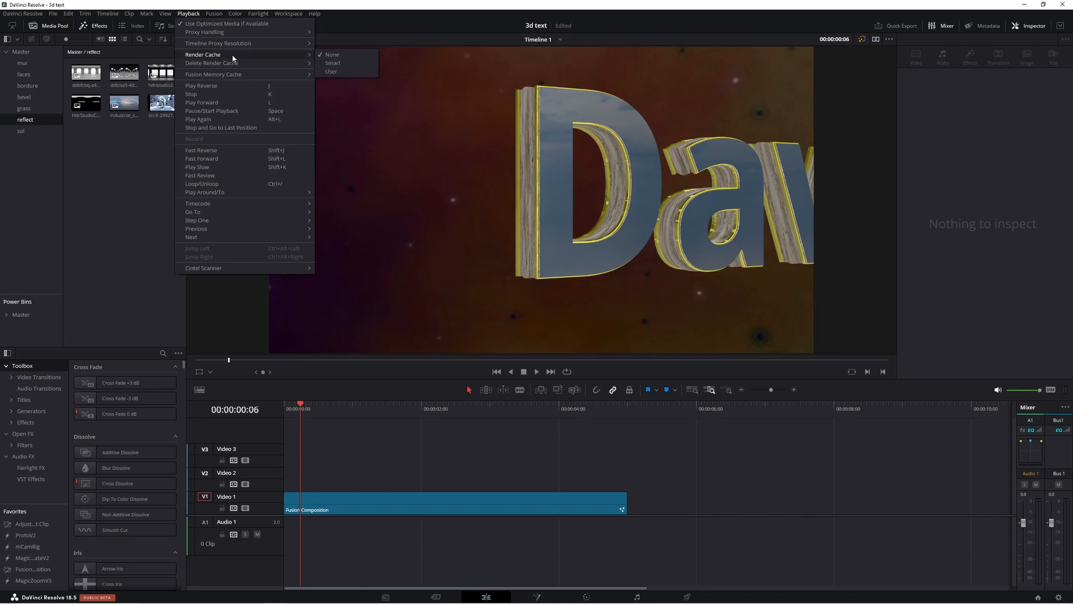
{"action": "left_click", "coordinate": [334, 63]}
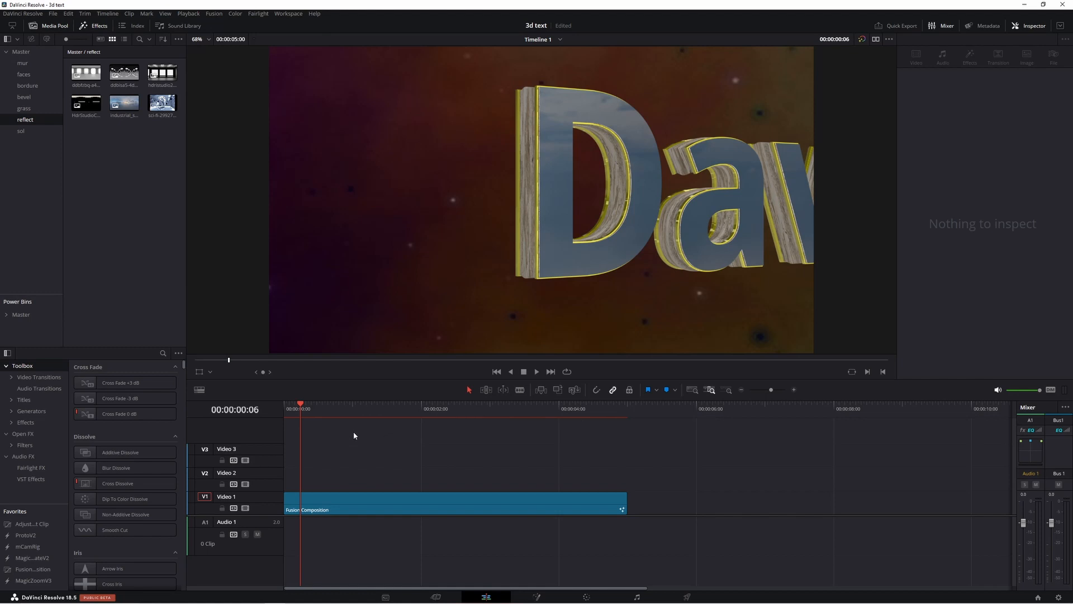
{"action": "left_click", "coordinate": [566, 372]}
- On the Deliver page, name the H.264 MP4 export davinci, saved to the Desktop, and add it to the render queue
{"action": "key", "text": "shift+8"}
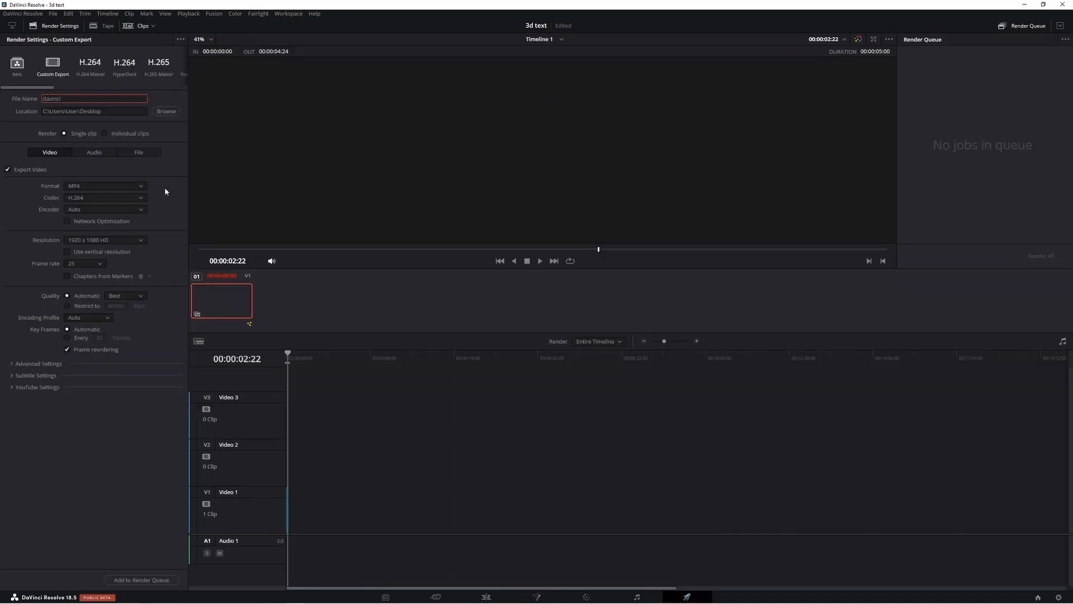
{"action": "left_click", "coordinate": [141, 580]}
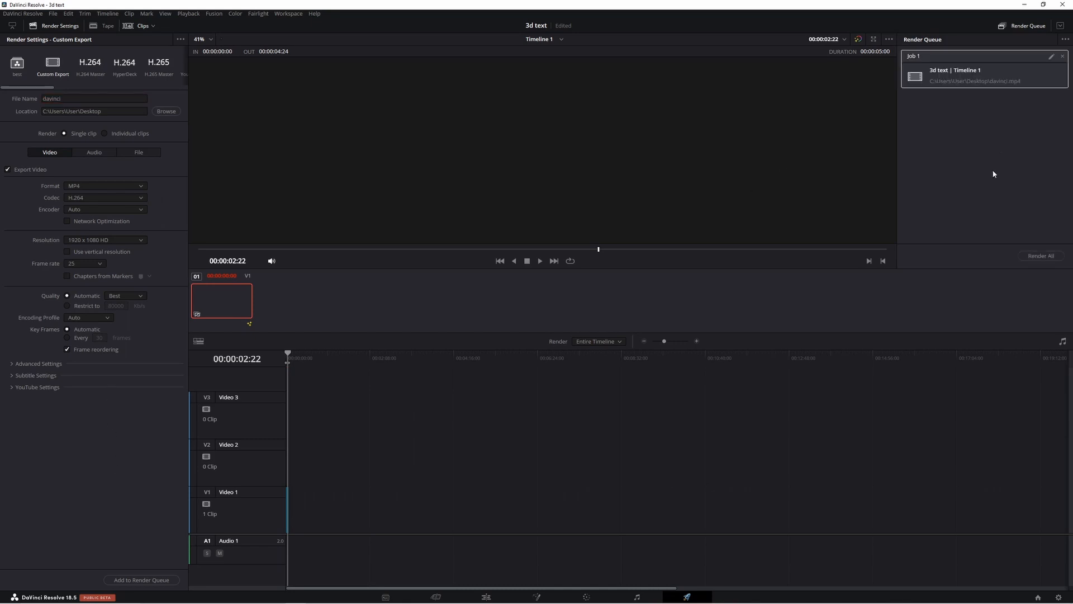